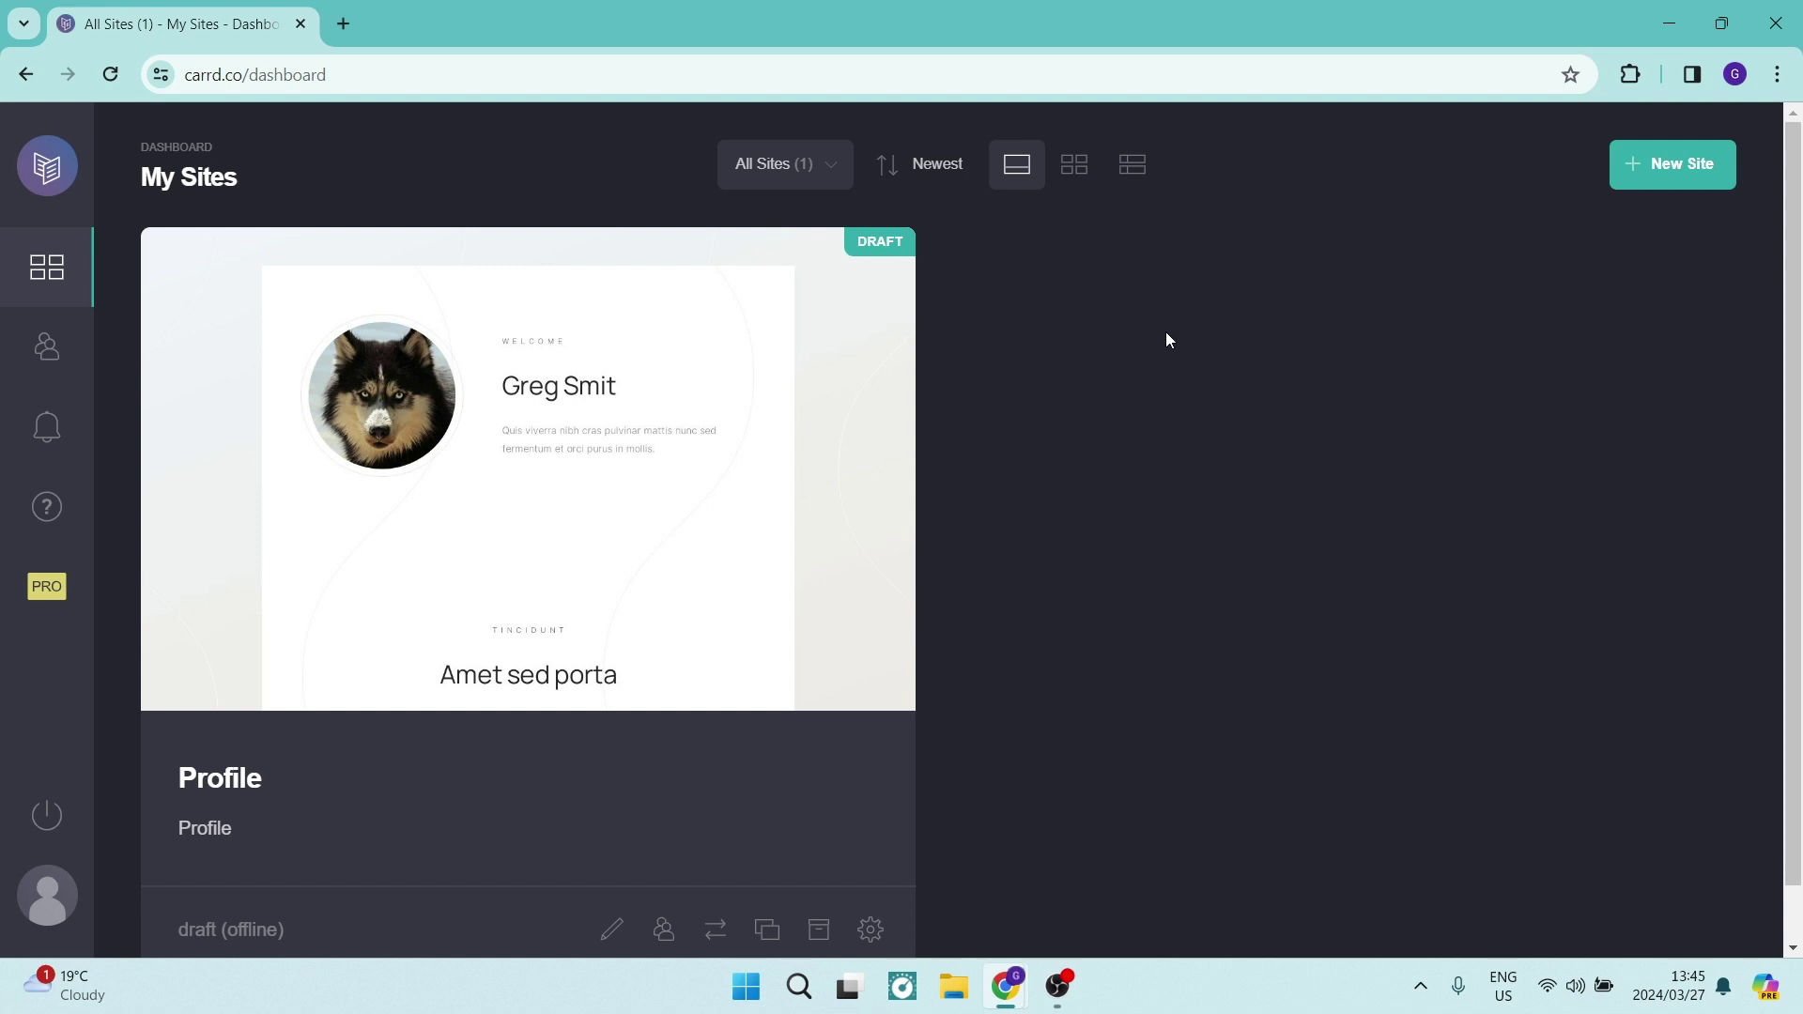
# - Start a new site from the My Sites dashboard
pyautogui.click(1650, 169)
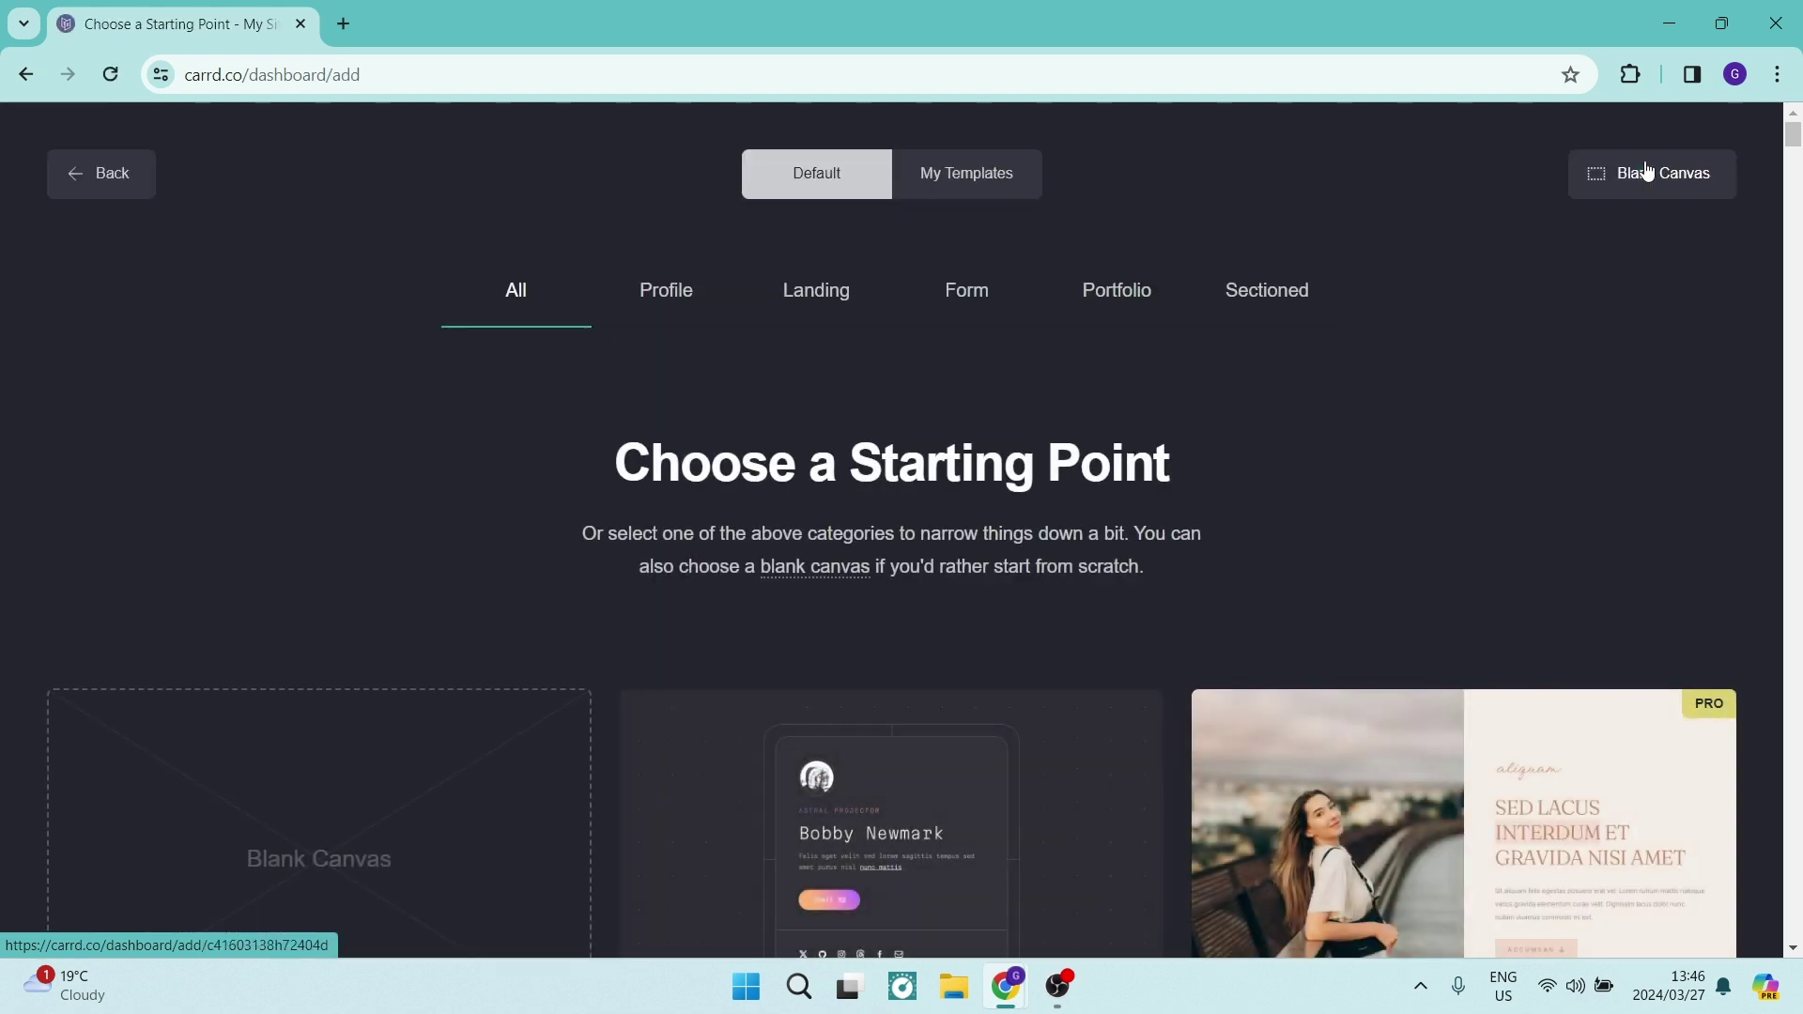
# - Filter the template gallery to Landing and pick the purple 'Vitae nisi integer' template
pyautogui.scroll(-2, 804, 494)
pyautogui.moveTo(293, 601)
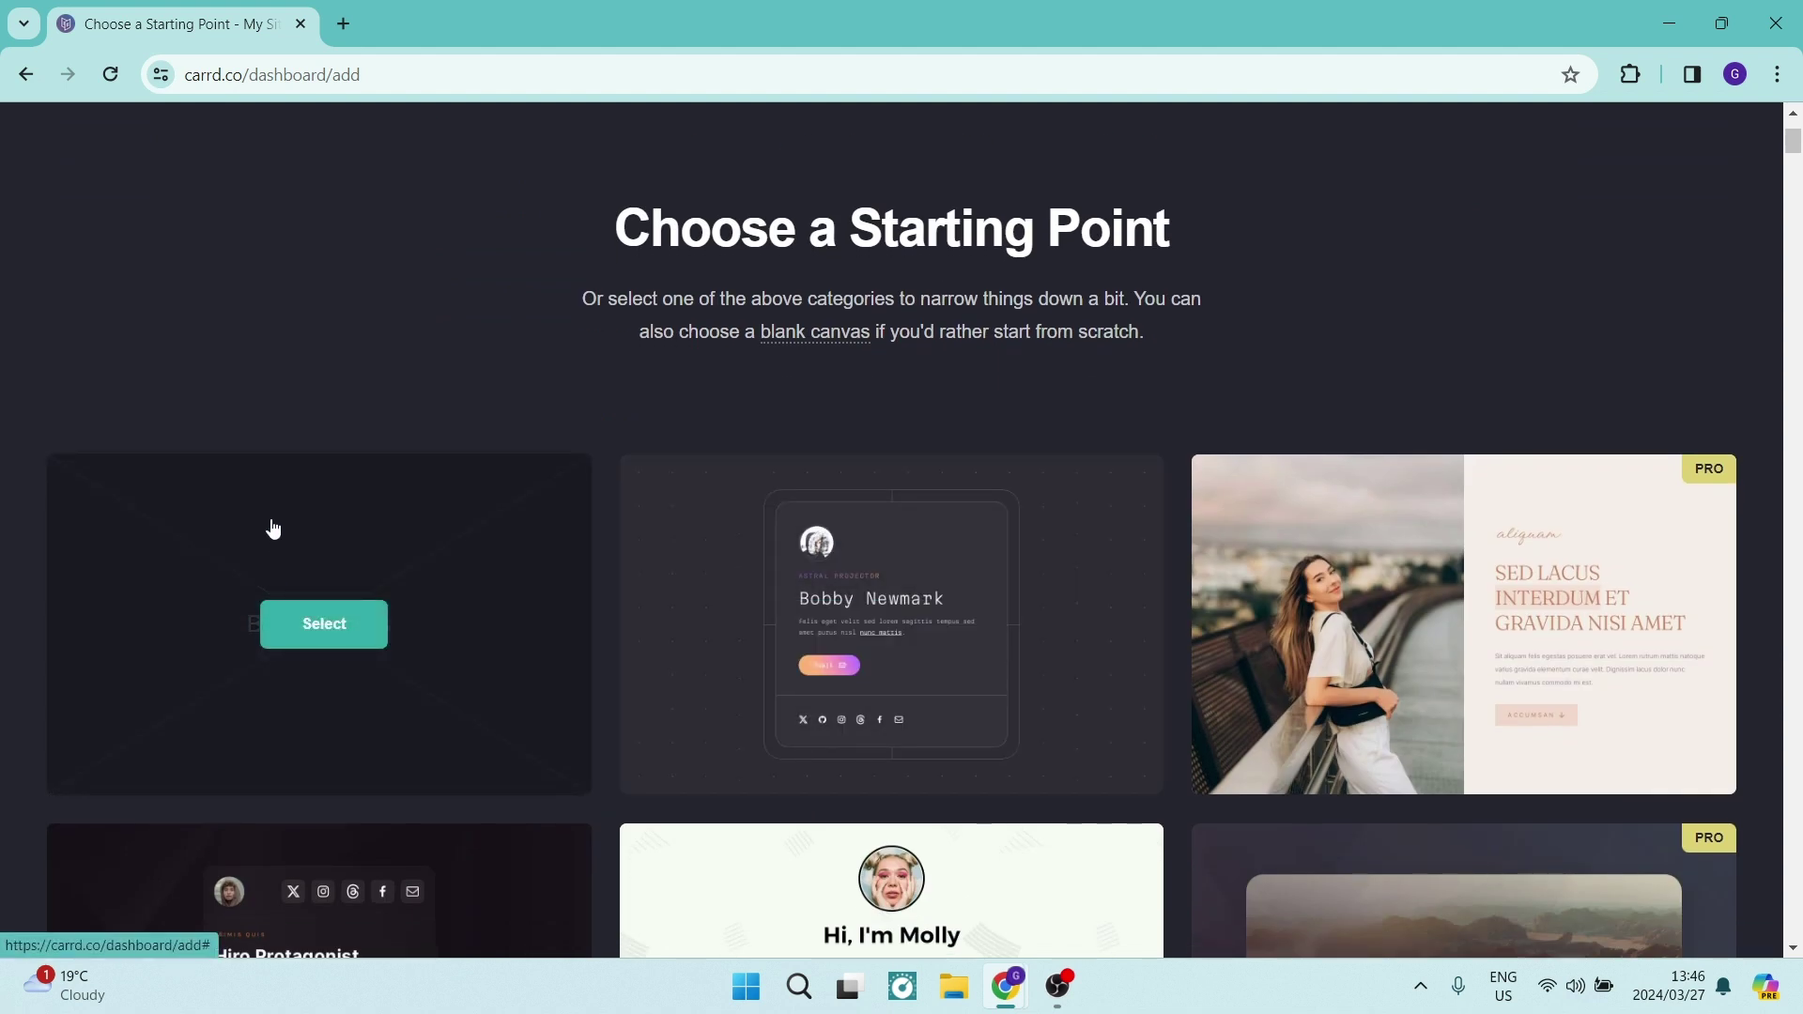
pyautogui.scroll(2, 462, 420)
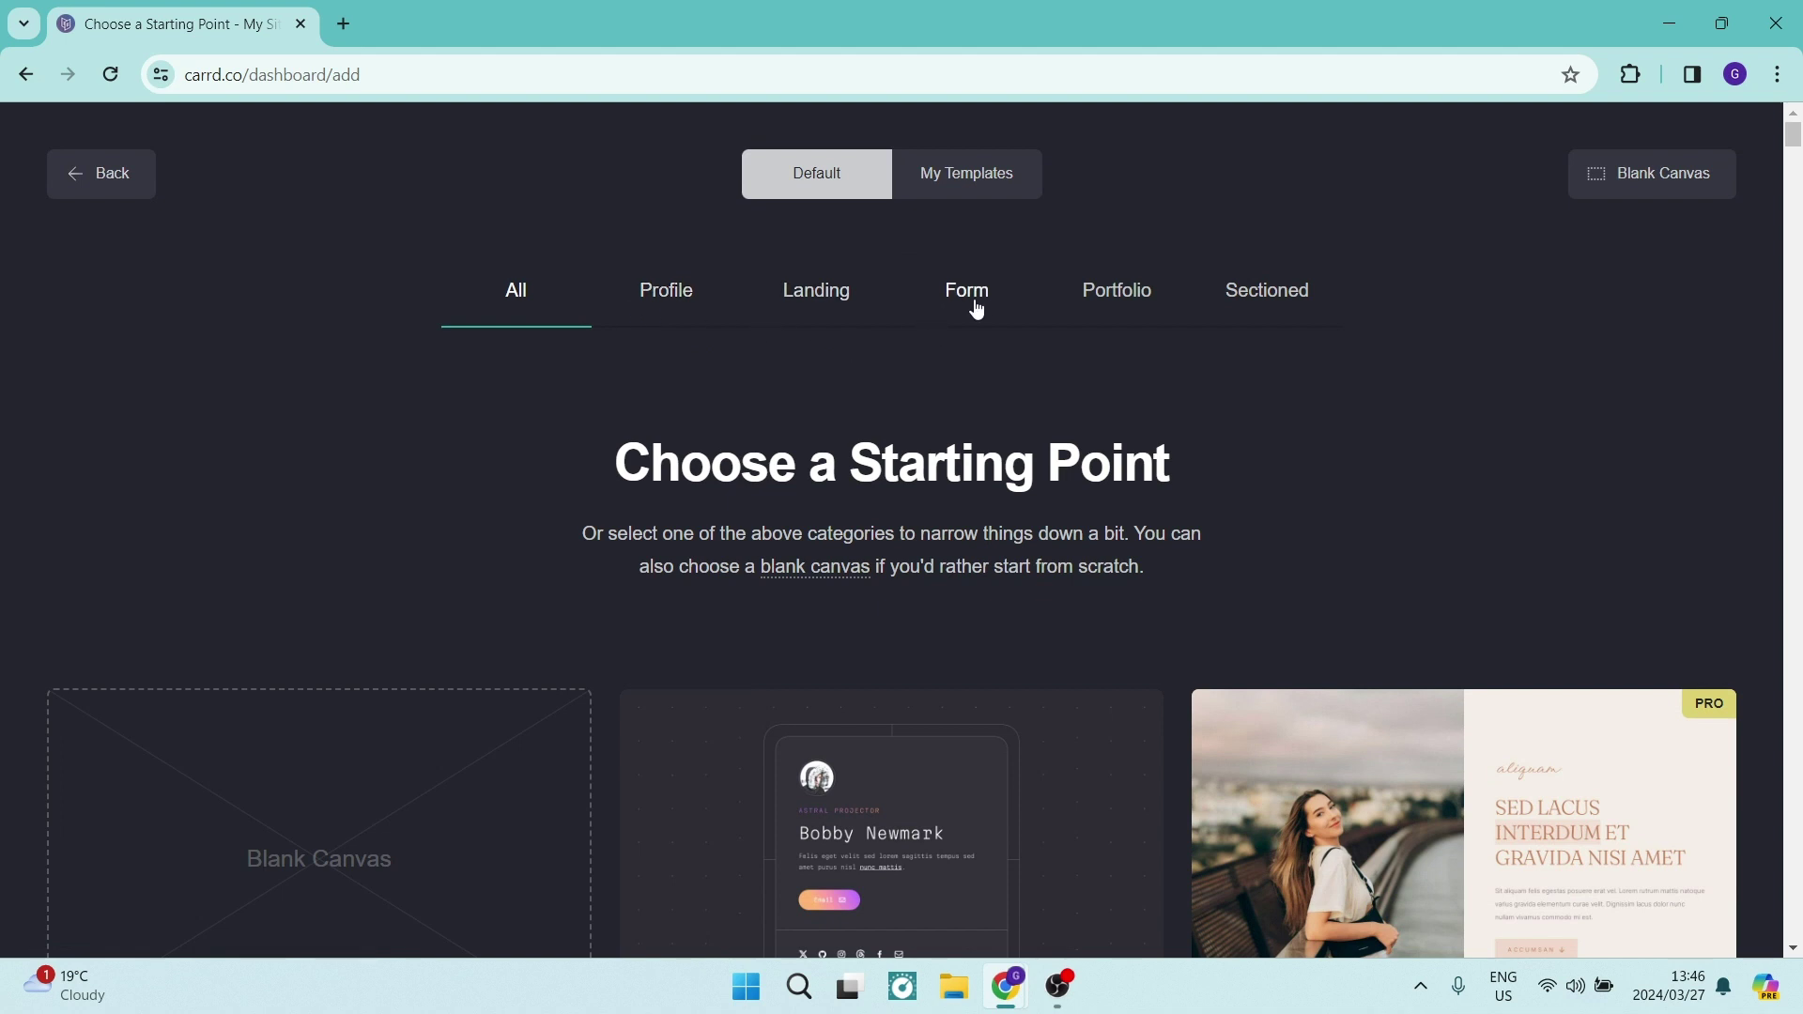
pyautogui.click(817, 298)
pyautogui.scroll(-4, 803, 493)
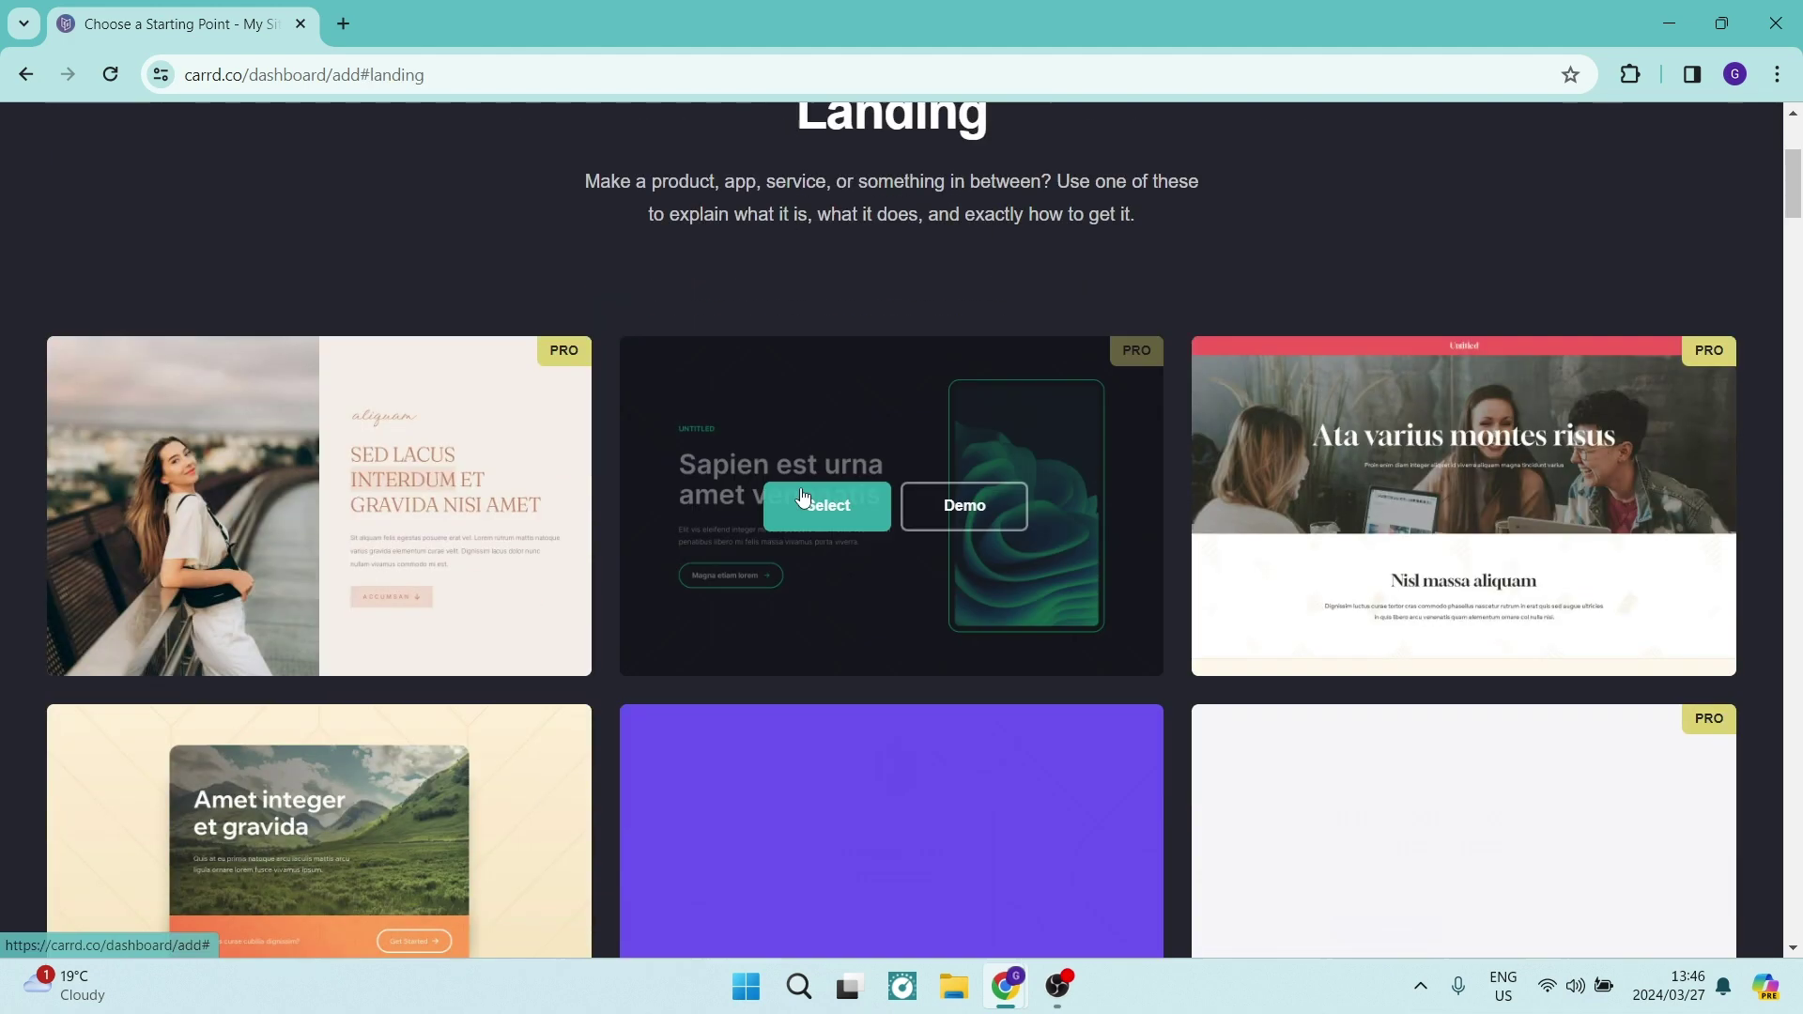
pyautogui.scroll(-5, 803, 496)
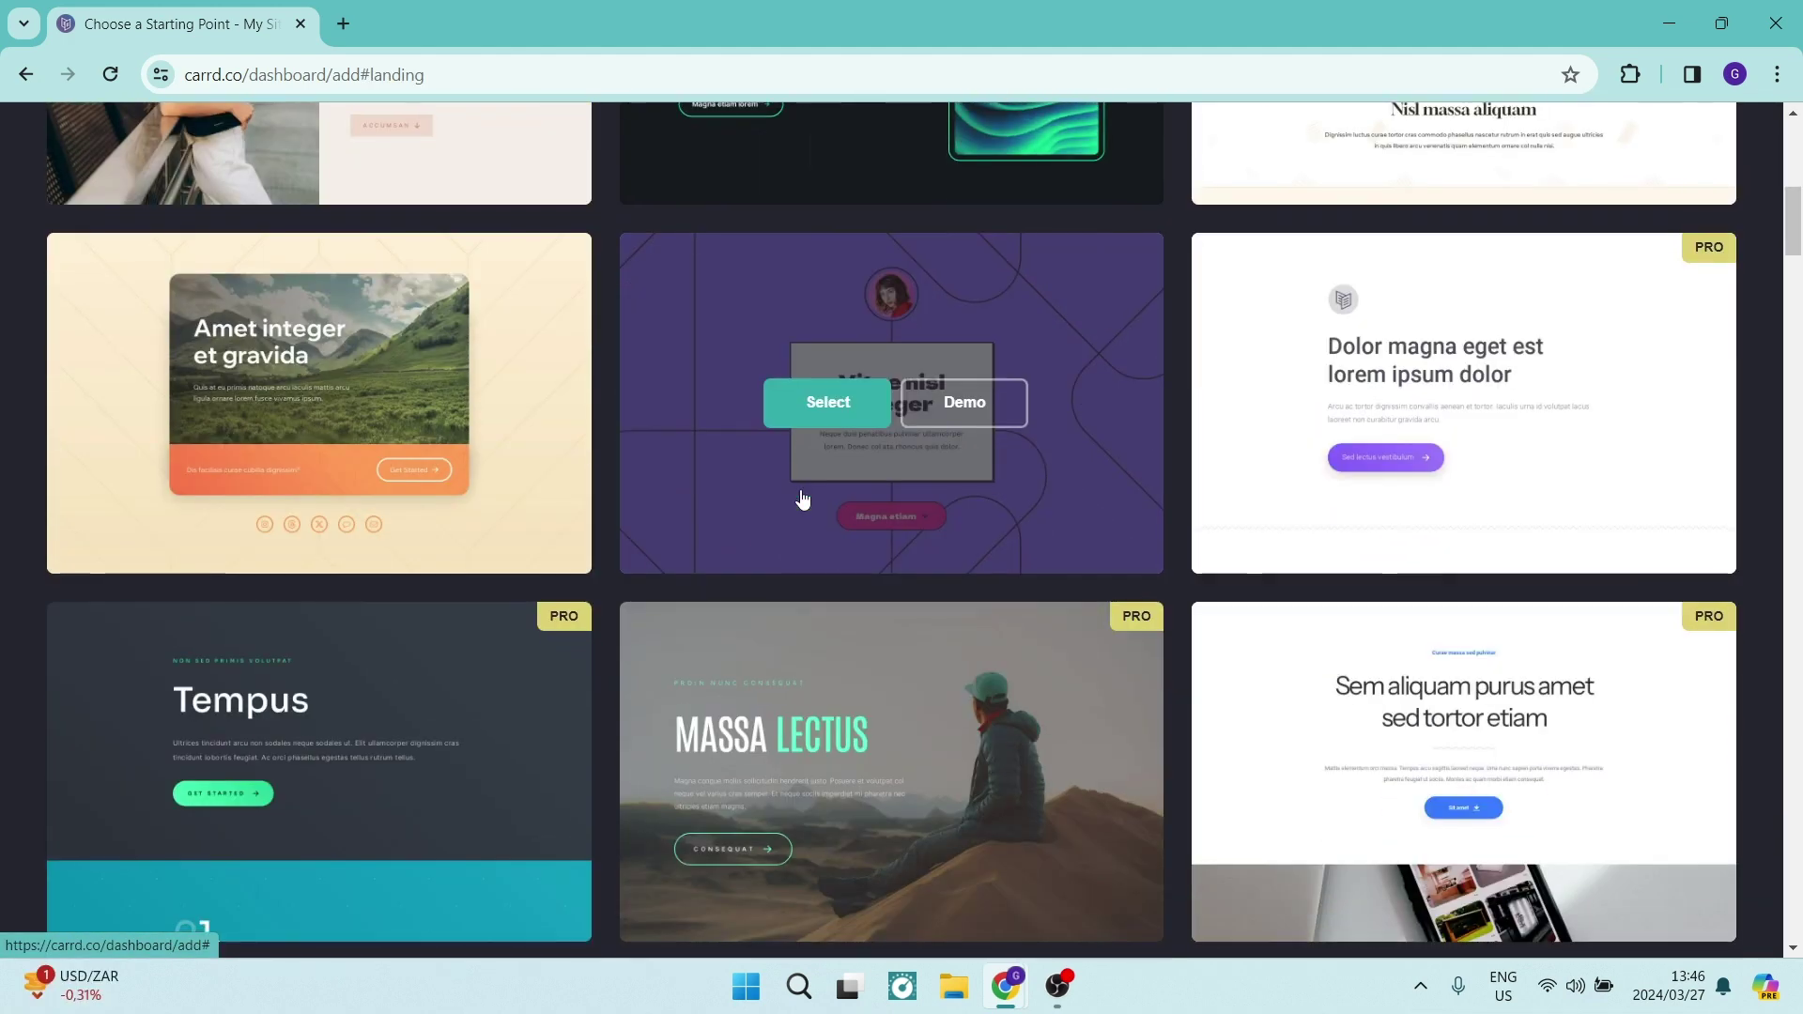
pyautogui.scroll(-1, 805, 503)
pyautogui.scroll(1, 817, 526)
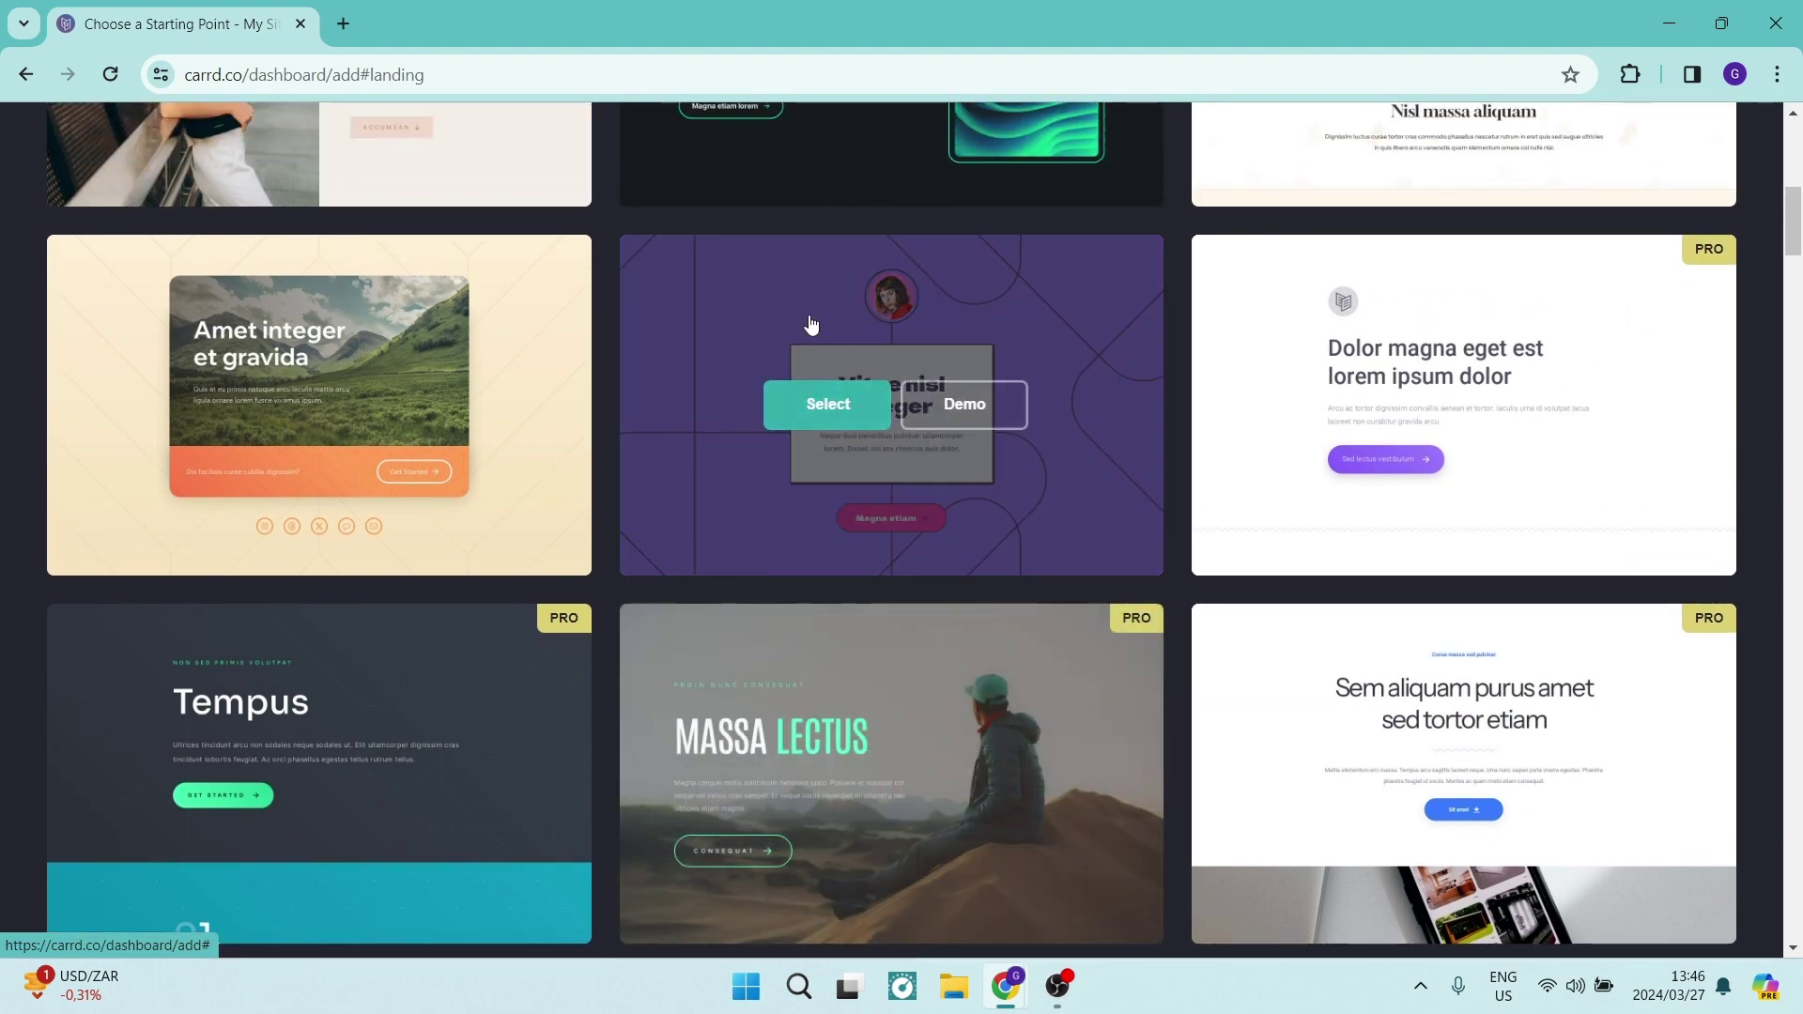
pyautogui.click(815, 406)
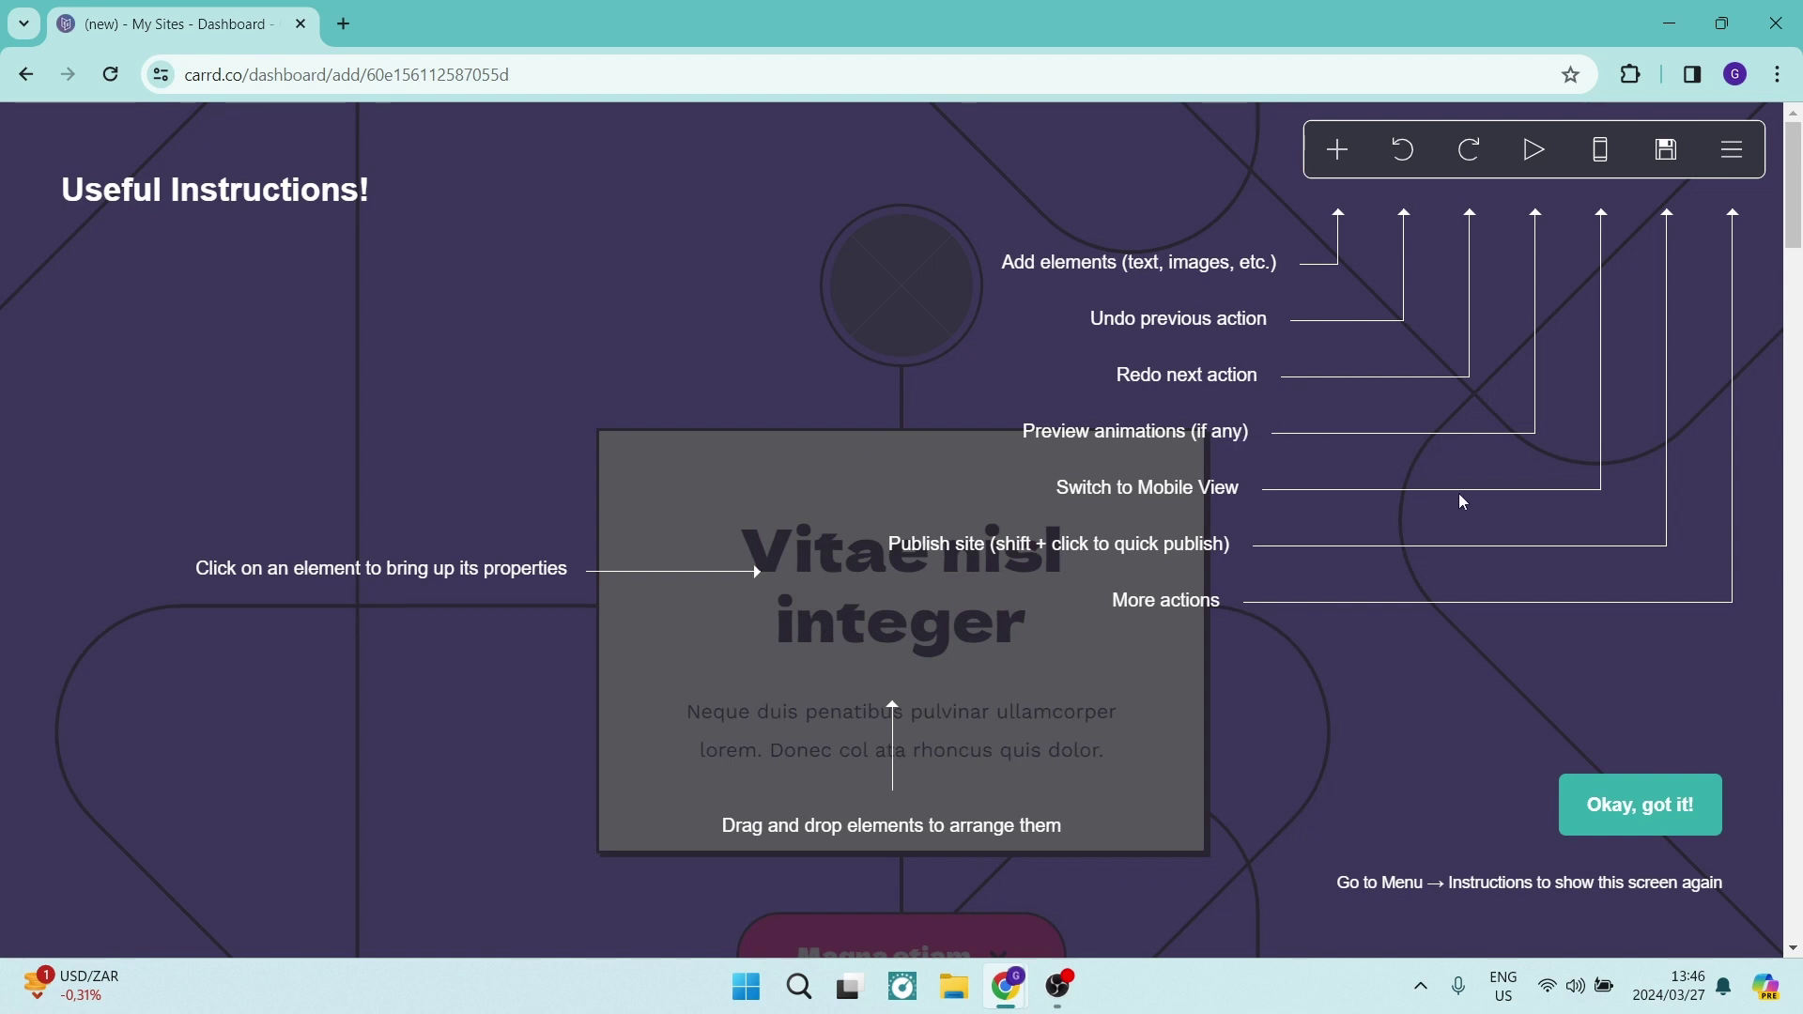
# - Dismiss the instructions overlay, inspect the image and card container, then open the page background settings
pyautogui.click(1641, 805)
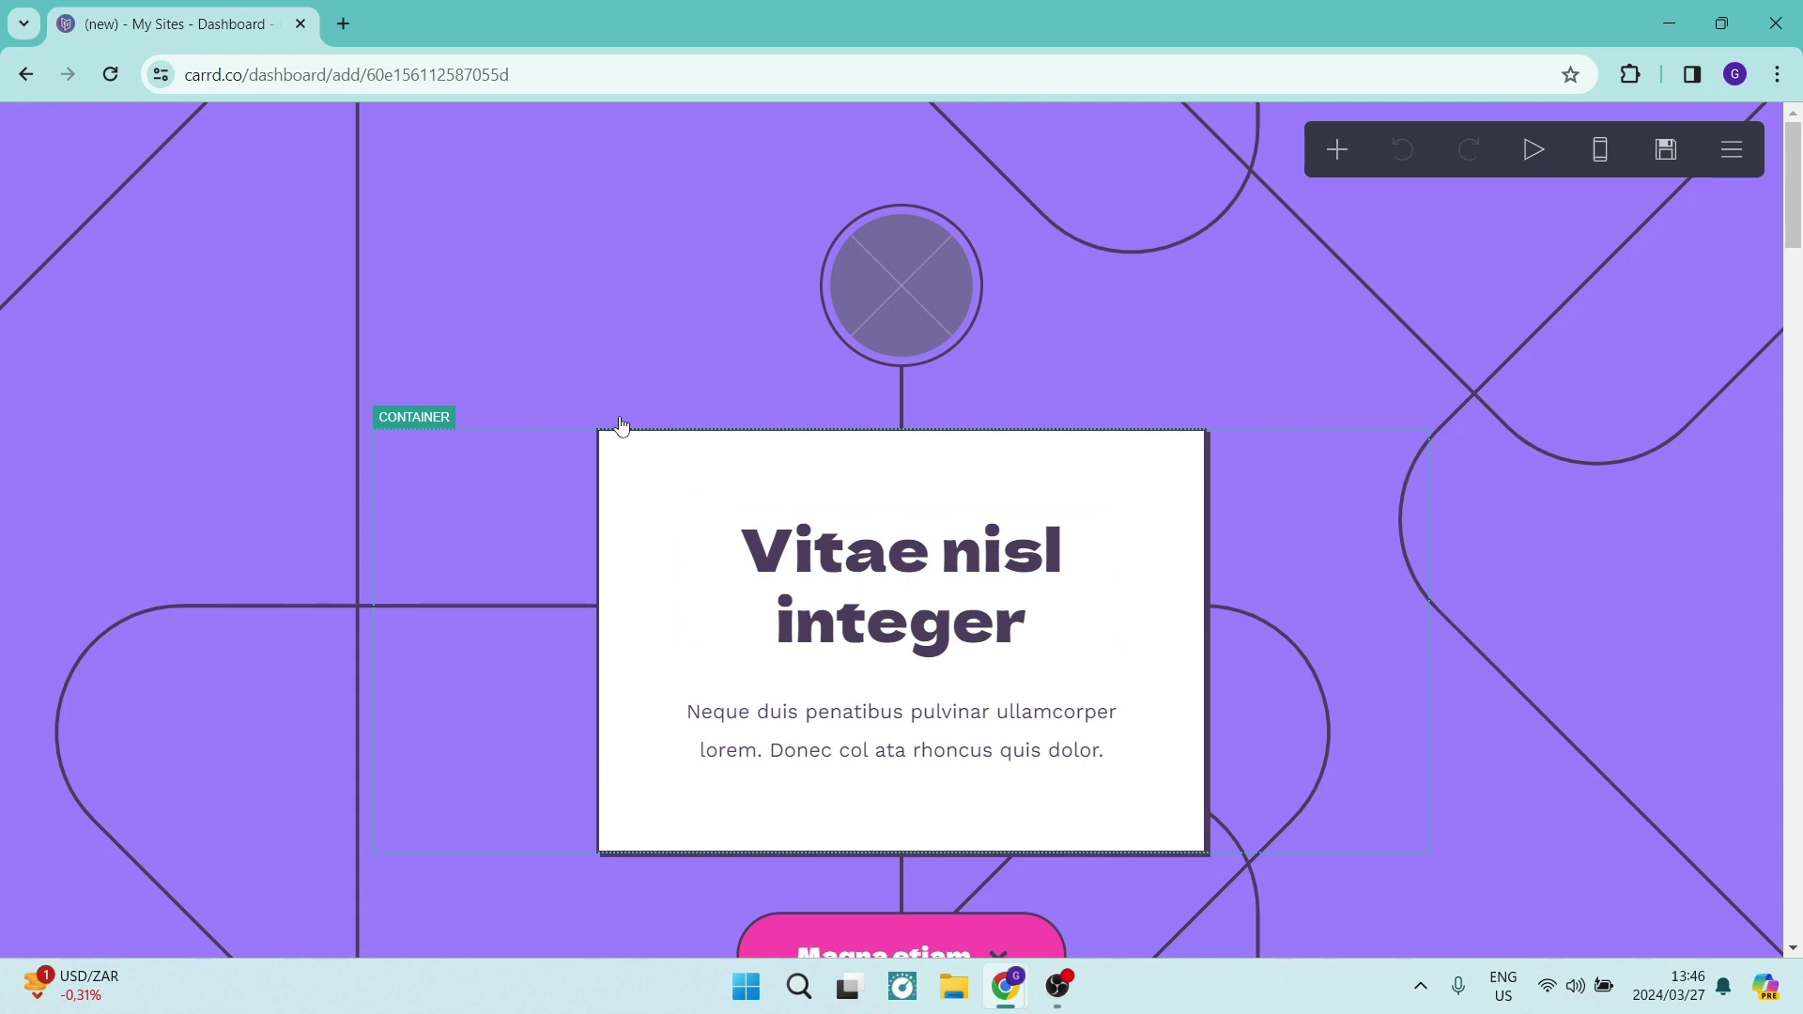
pyautogui.click(560, 277)
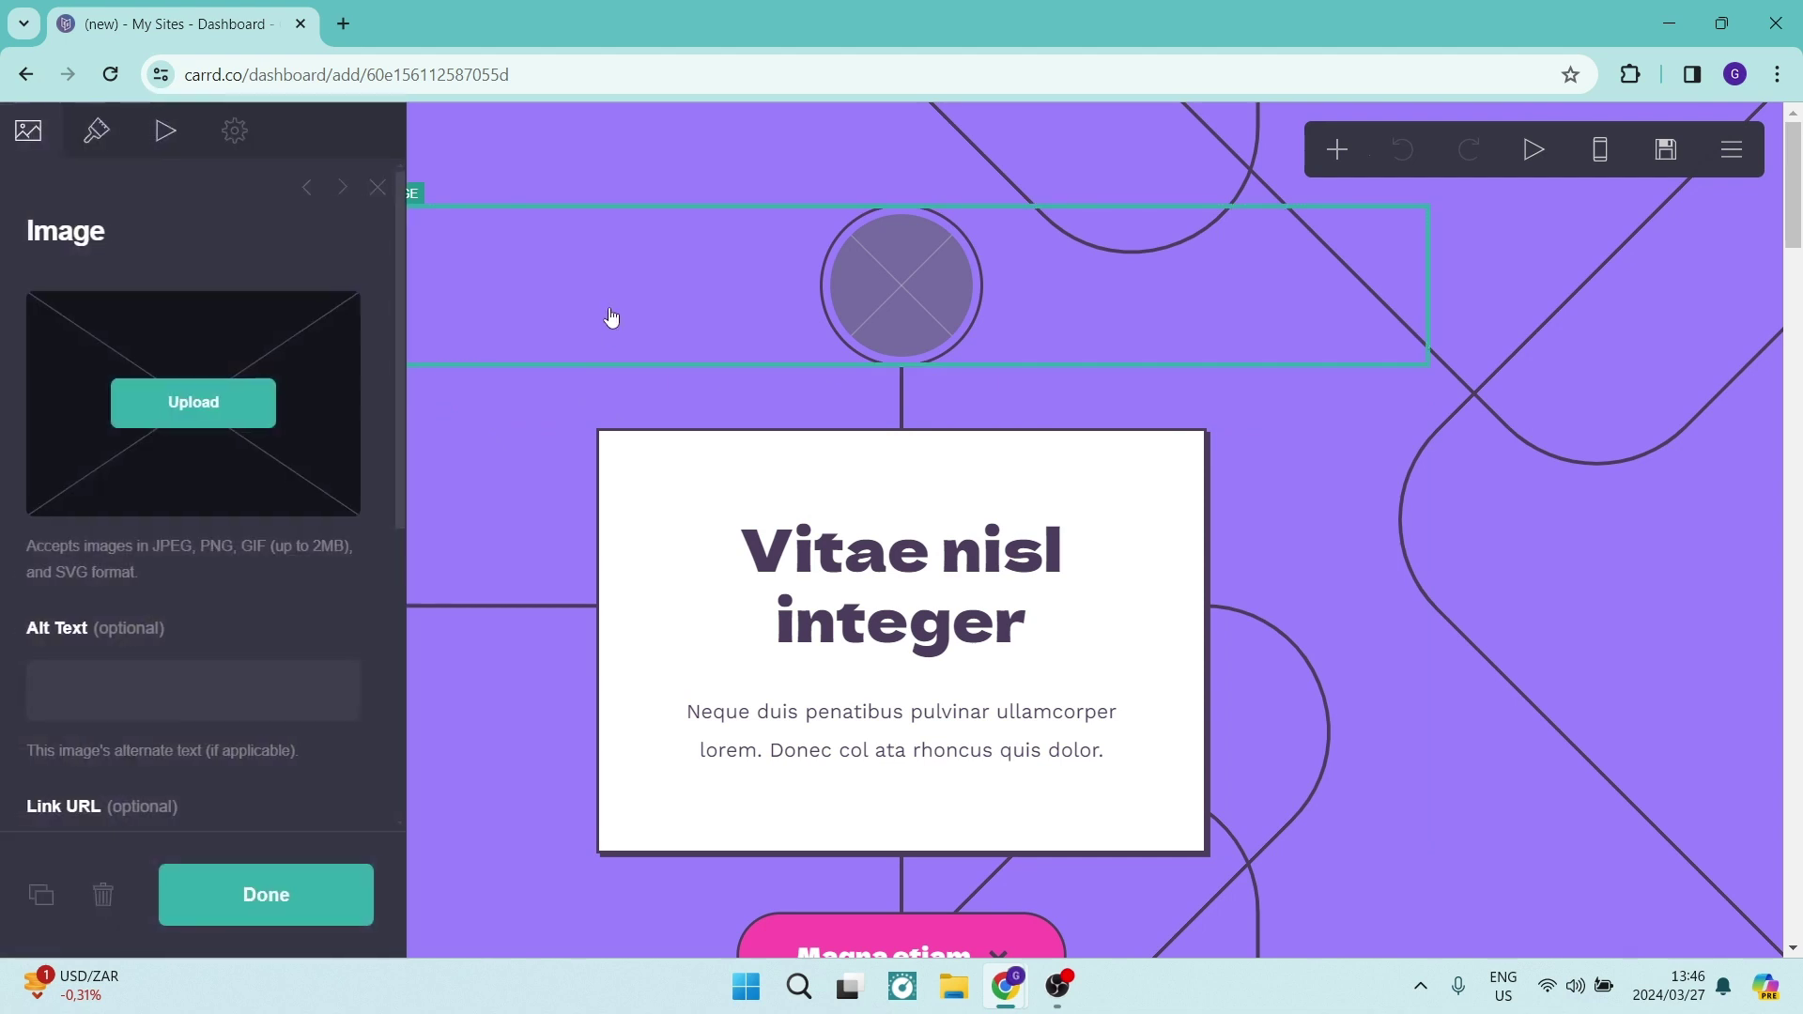
pyautogui.click(628, 523)
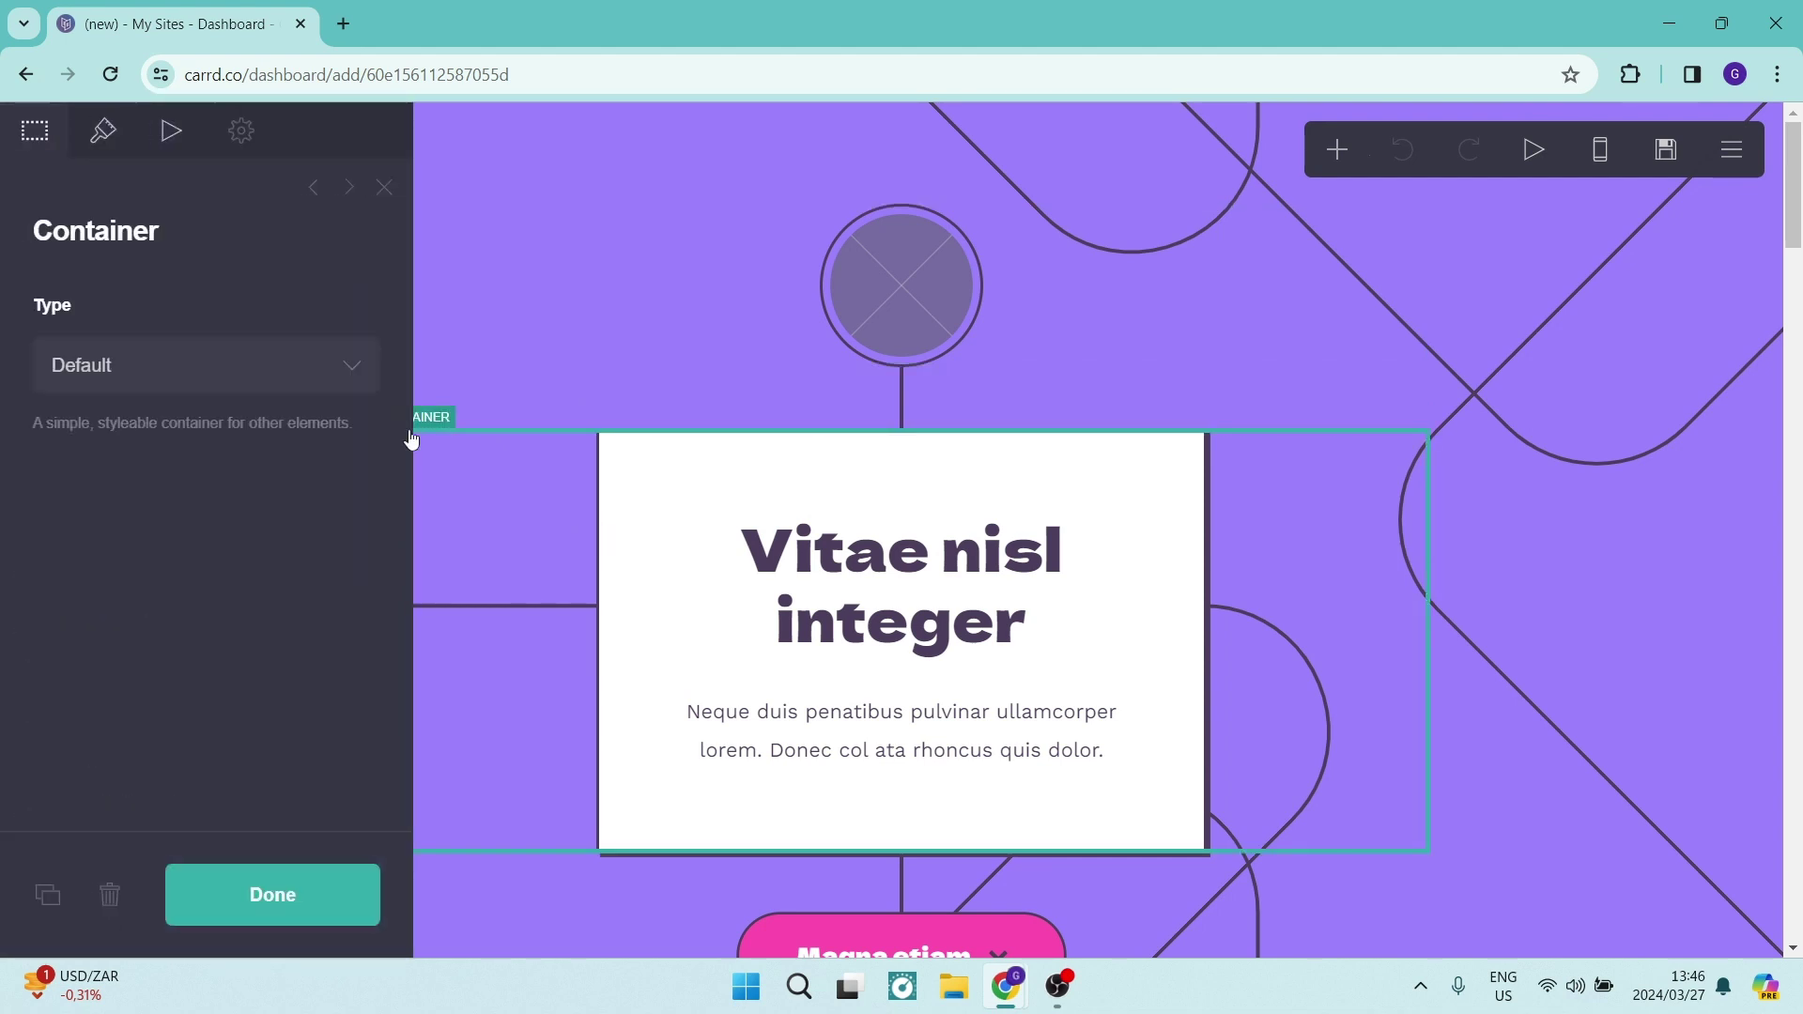
pyautogui.click(384, 188)
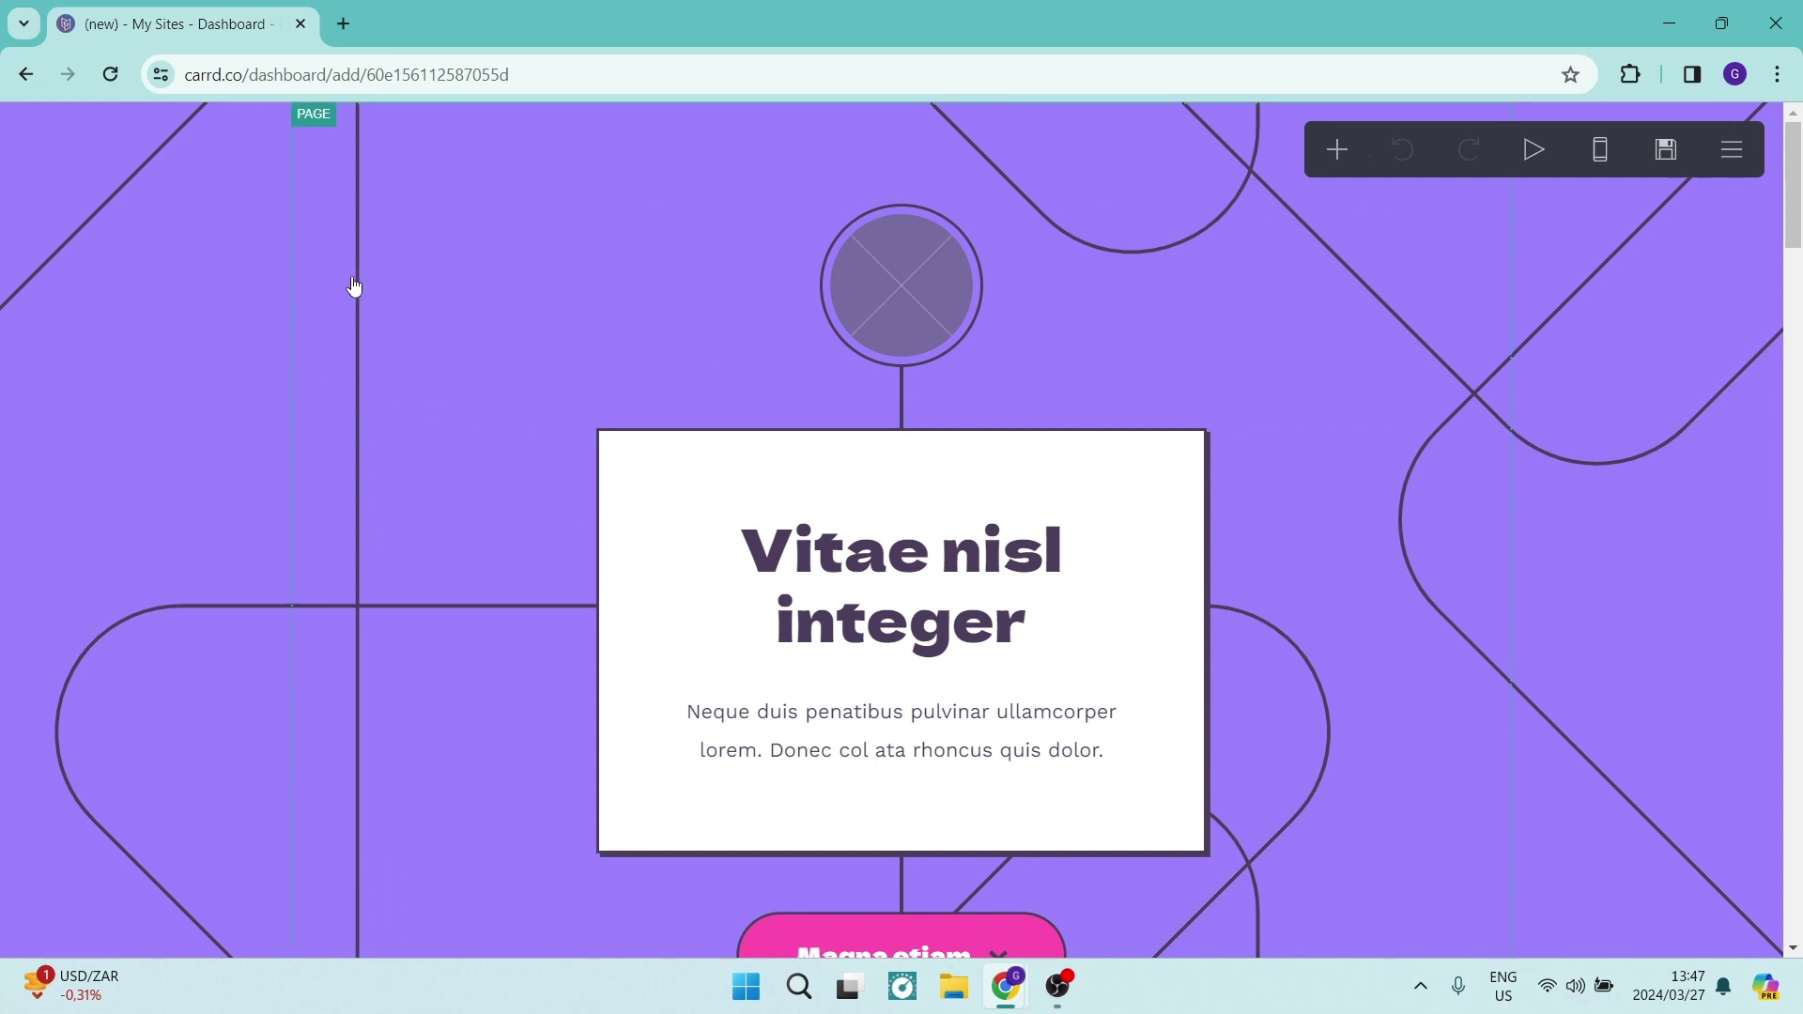
pyautogui.click(169, 267)
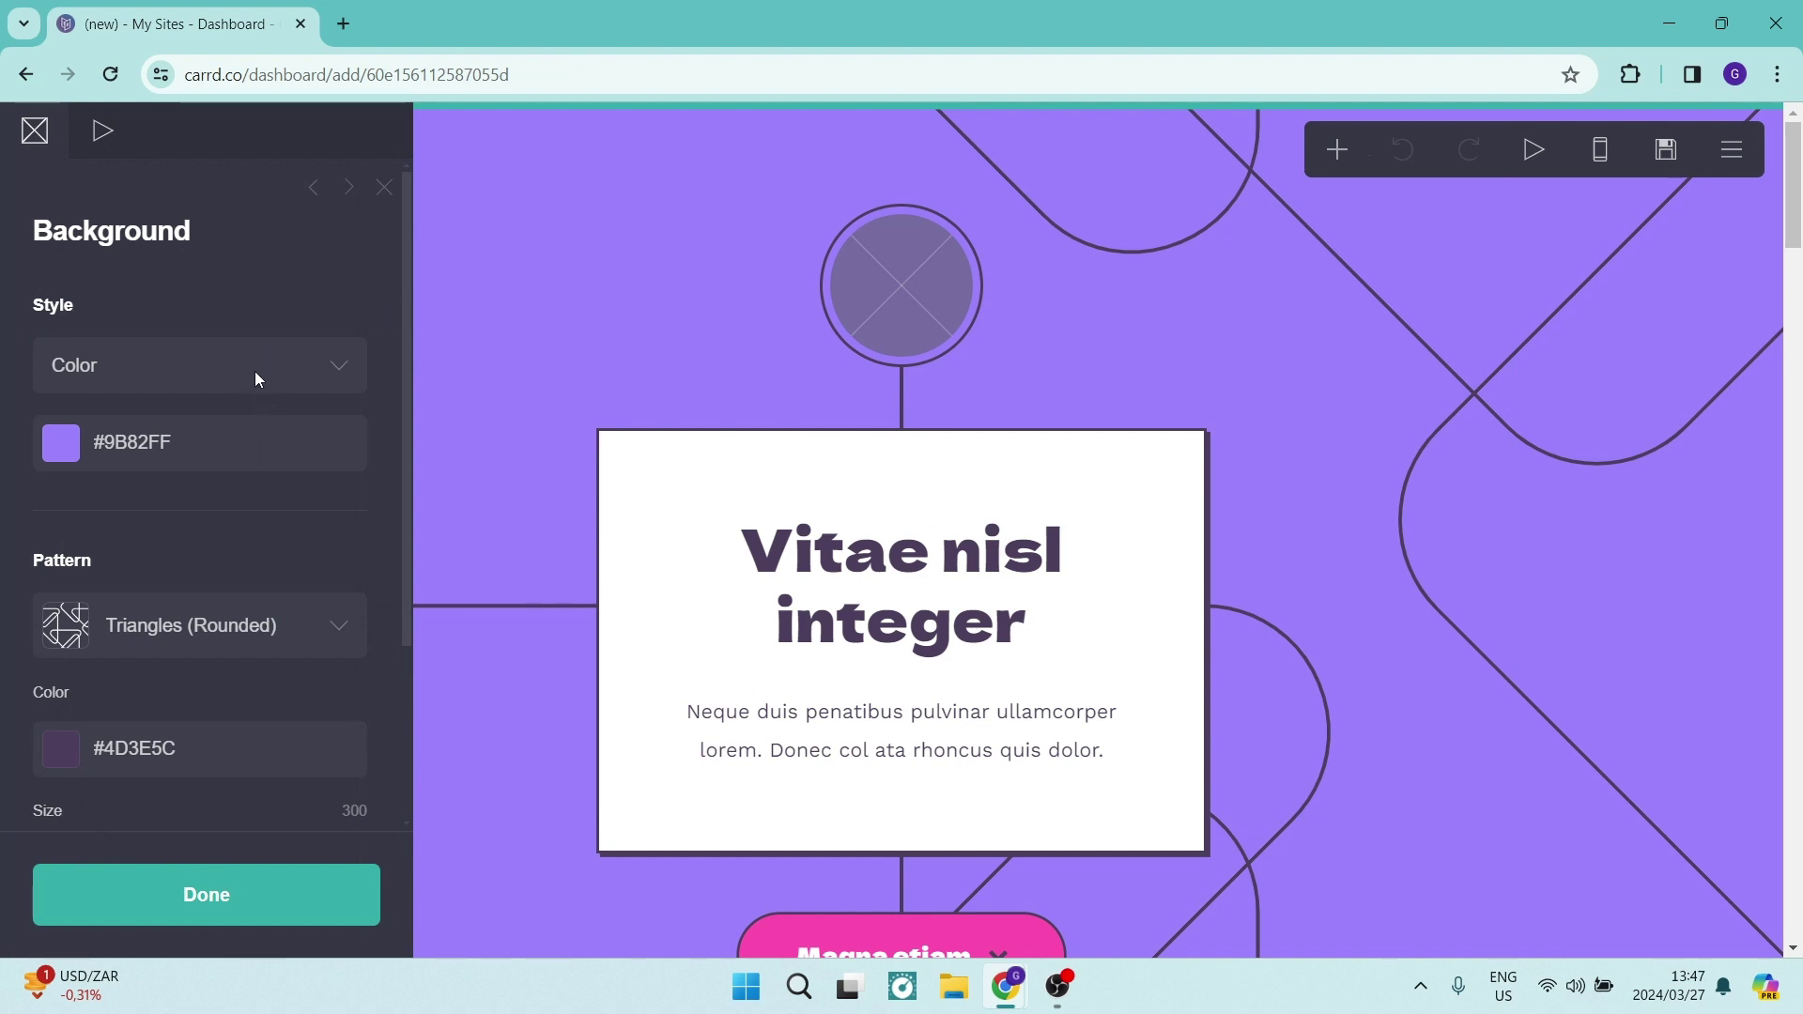
# - Set the page background colour to solid red #FF0000
pyautogui.scroll(-3, 200, 402)
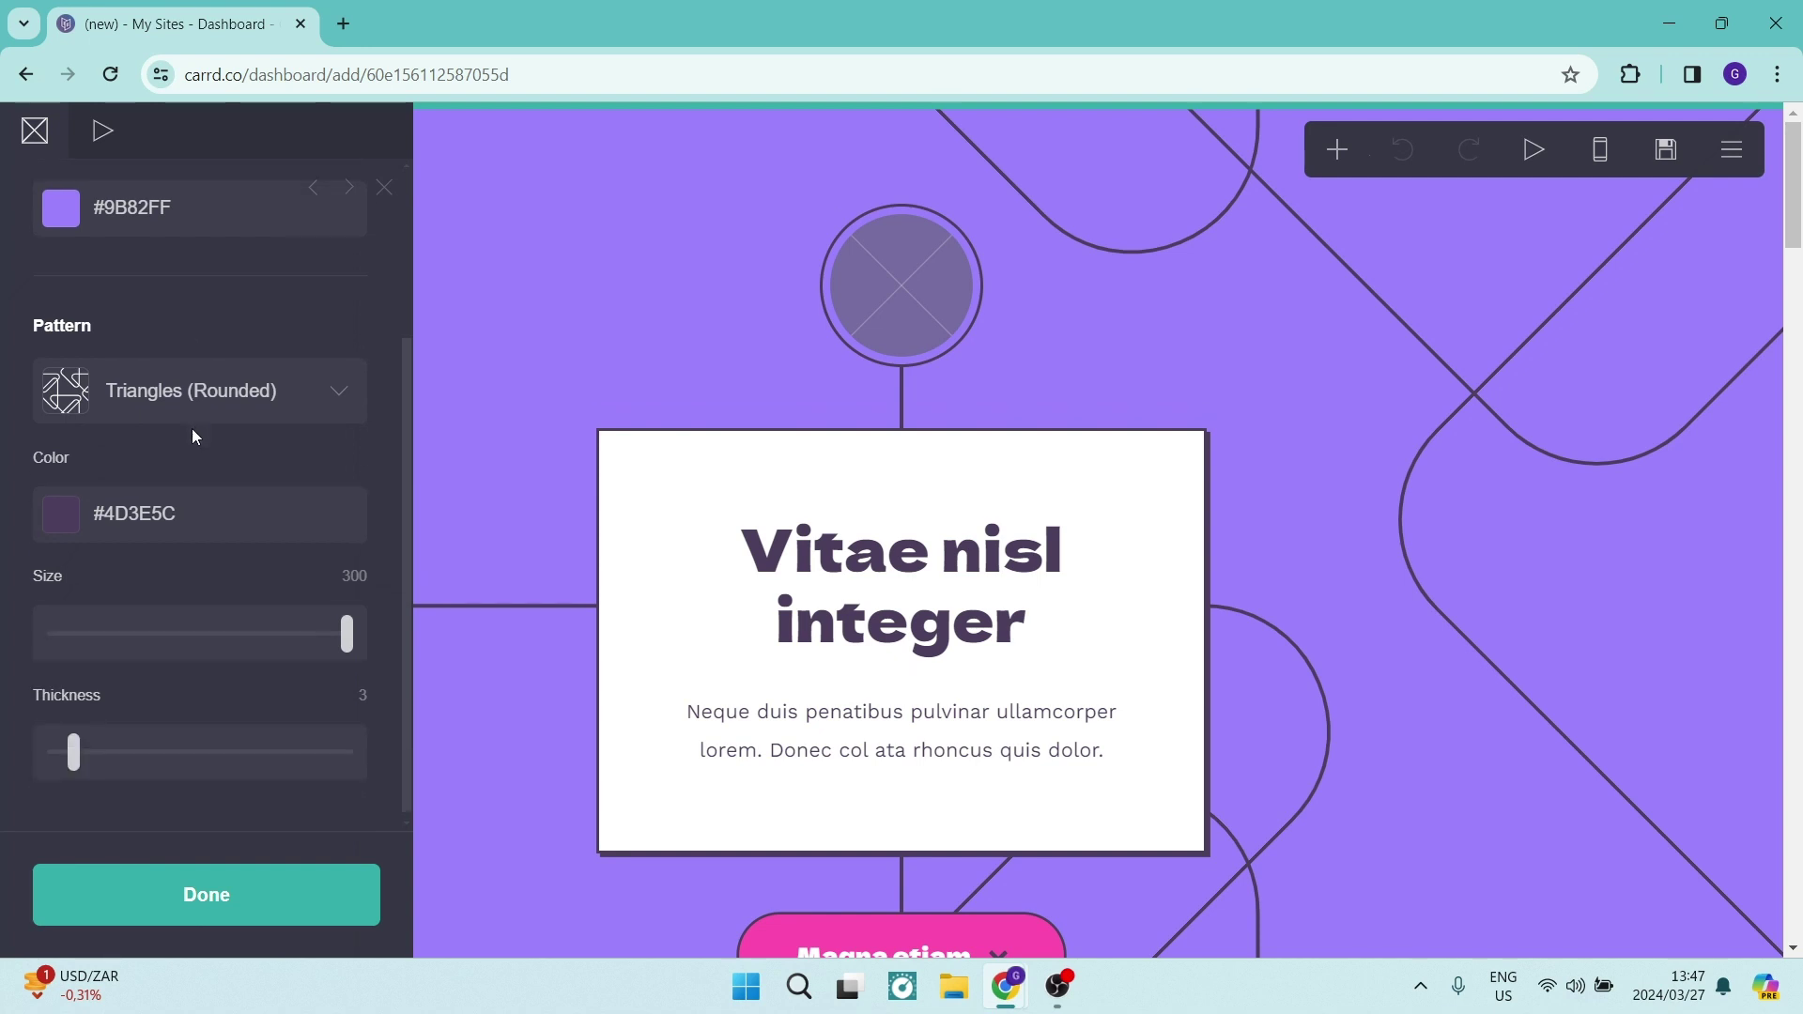
pyautogui.scroll(3, 156, 488)
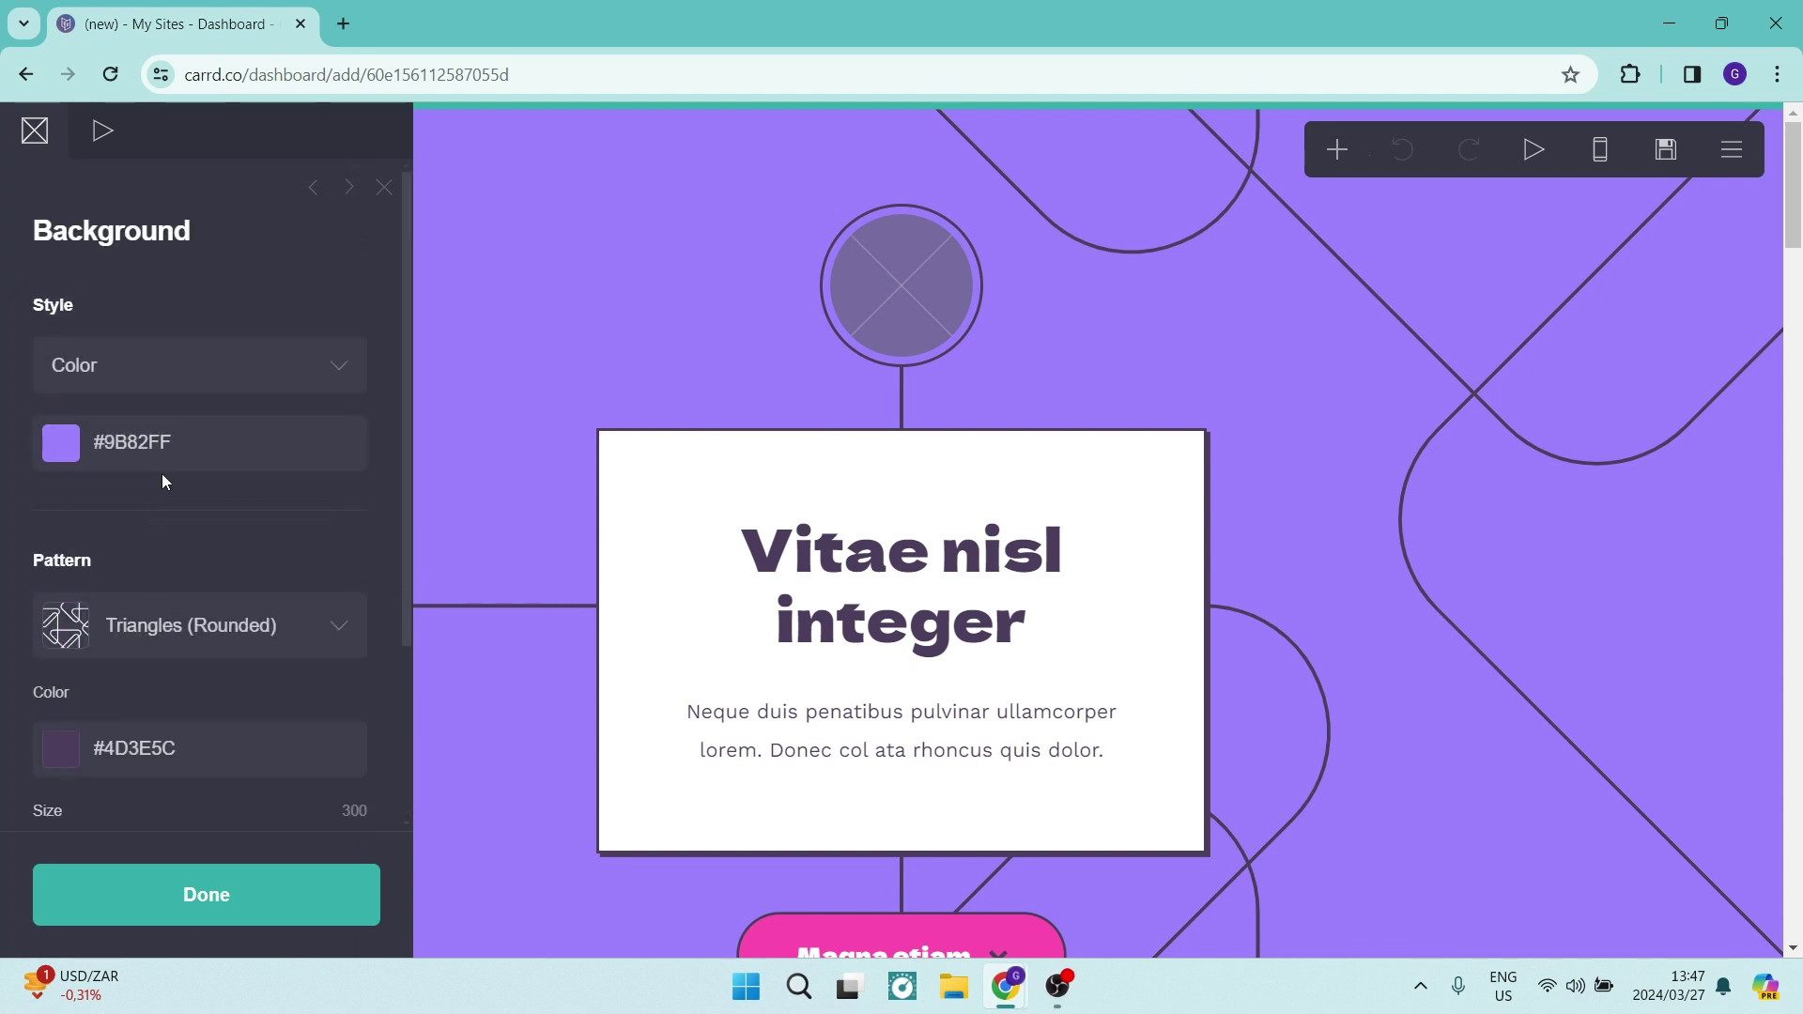
pyautogui.click(162, 450)
pyautogui.write('#FF8282')
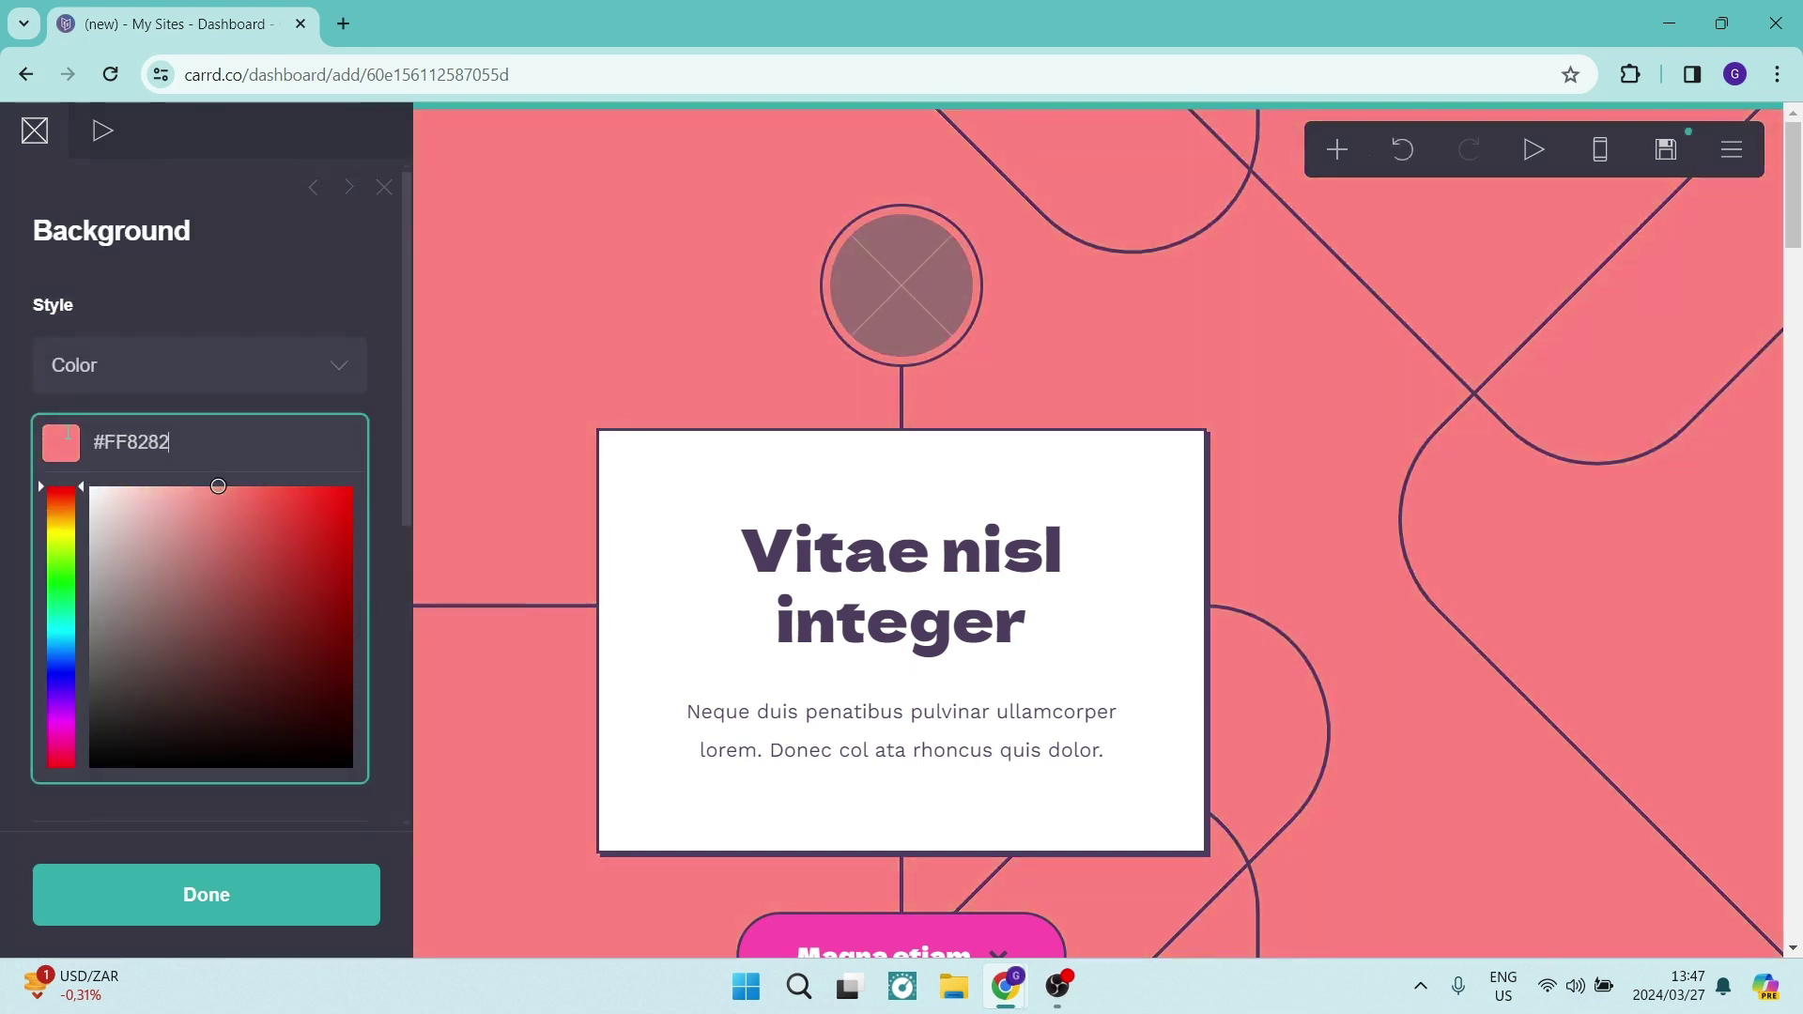
pyautogui.moveTo(218, 486)
pyautogui.mouseDown()
pyautogui.moveTo(310, 486)
pyautogui.moveTo(460, 420)
pyautogui.mouseUp()
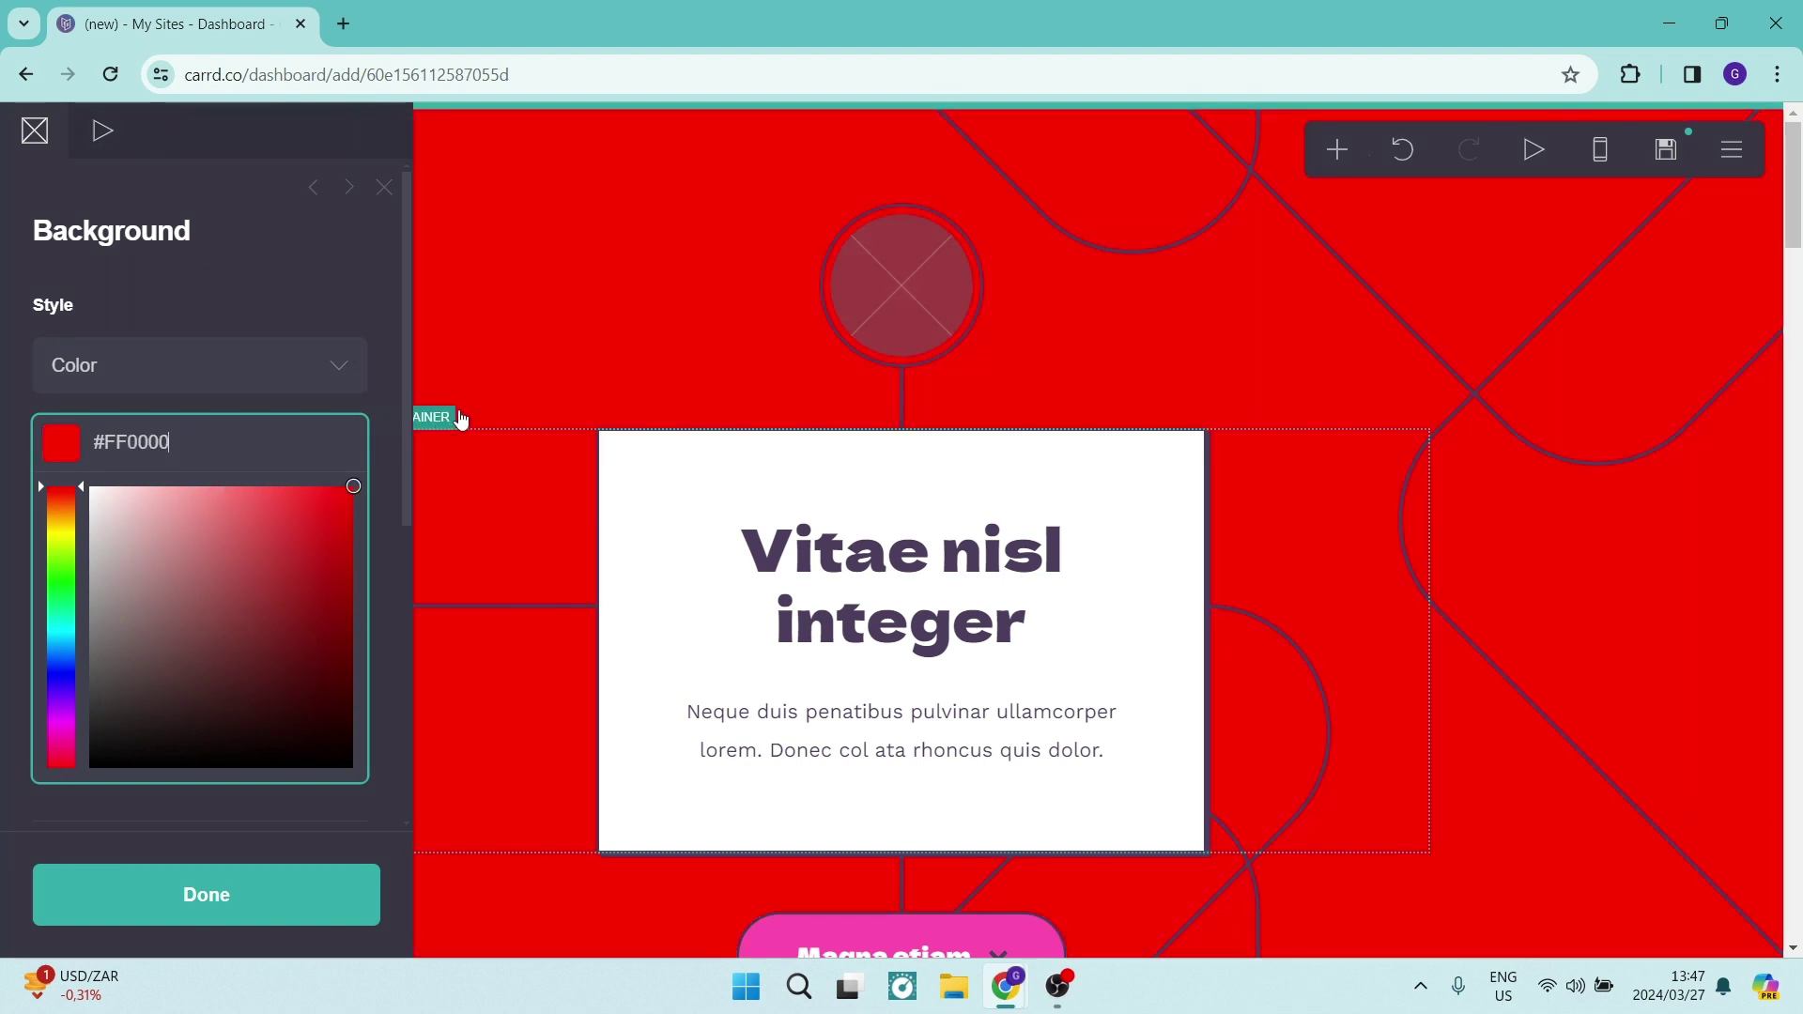
pyautogui.click(221, 294)
# - Add a Tunnel Horizon background pattern in purple #A74FFF with thickness 1
pyautogui.click(216, 624)
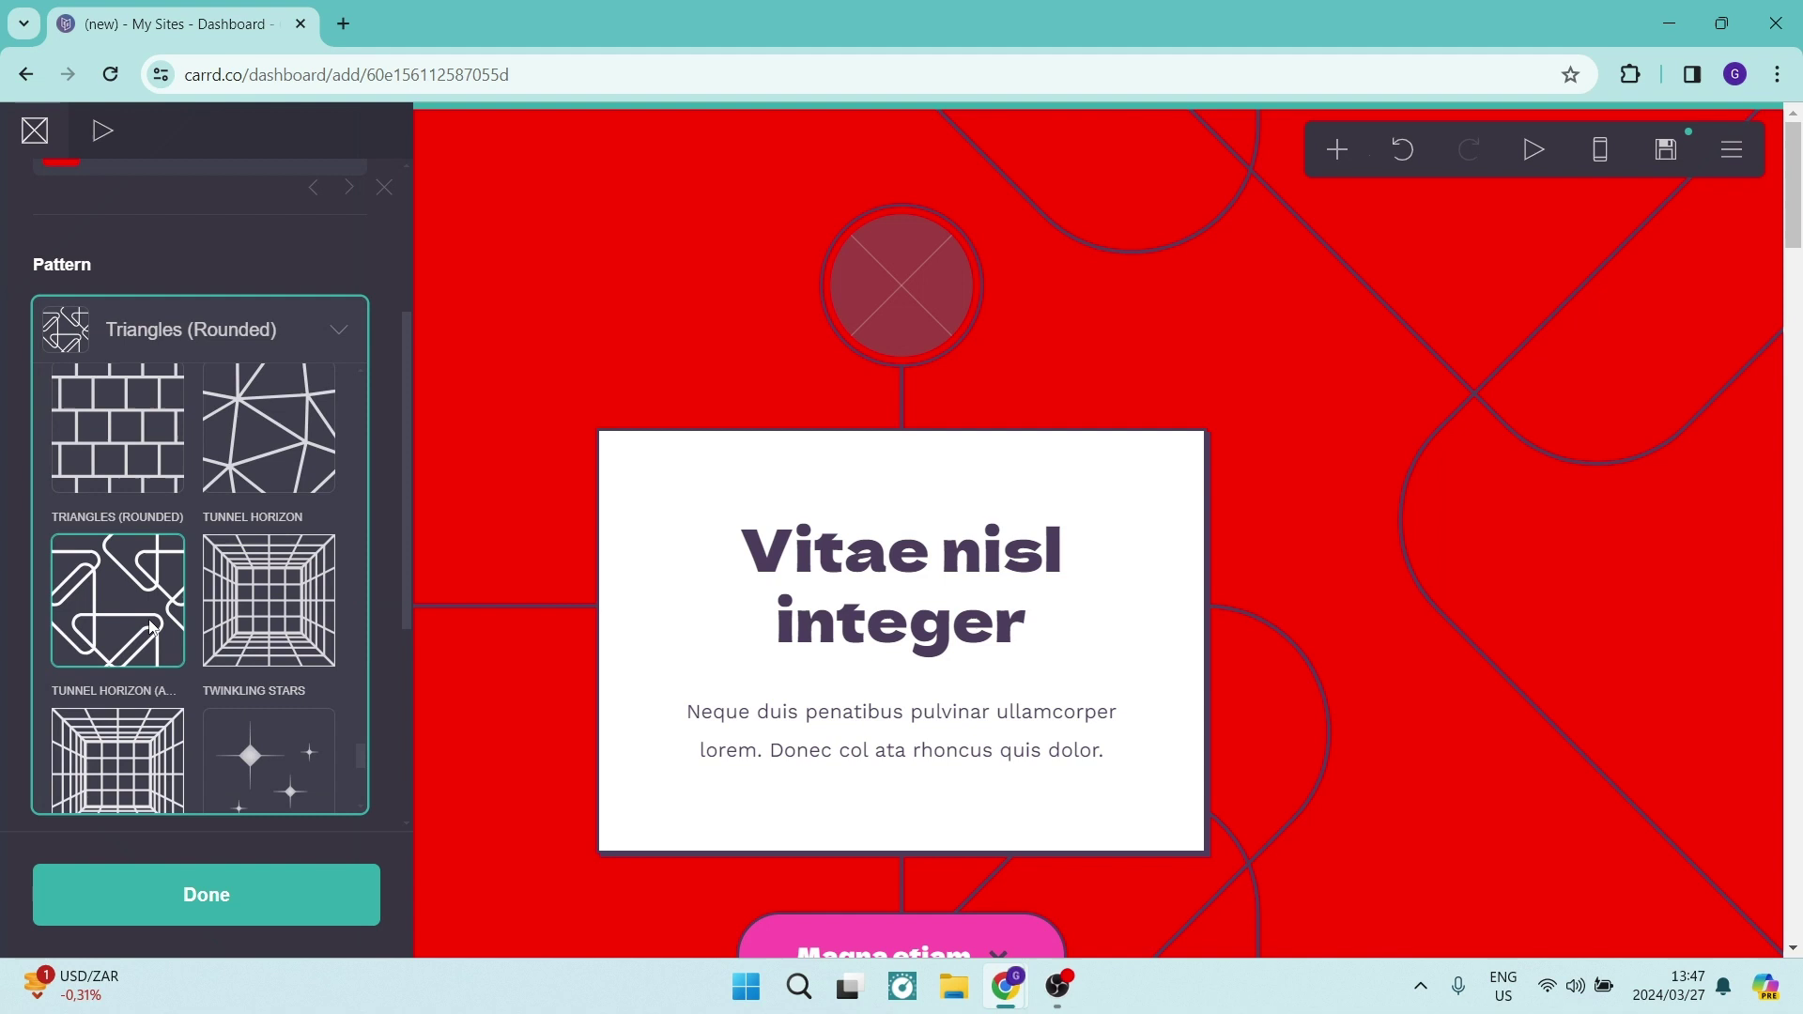
pyautogui.click(276, 579)
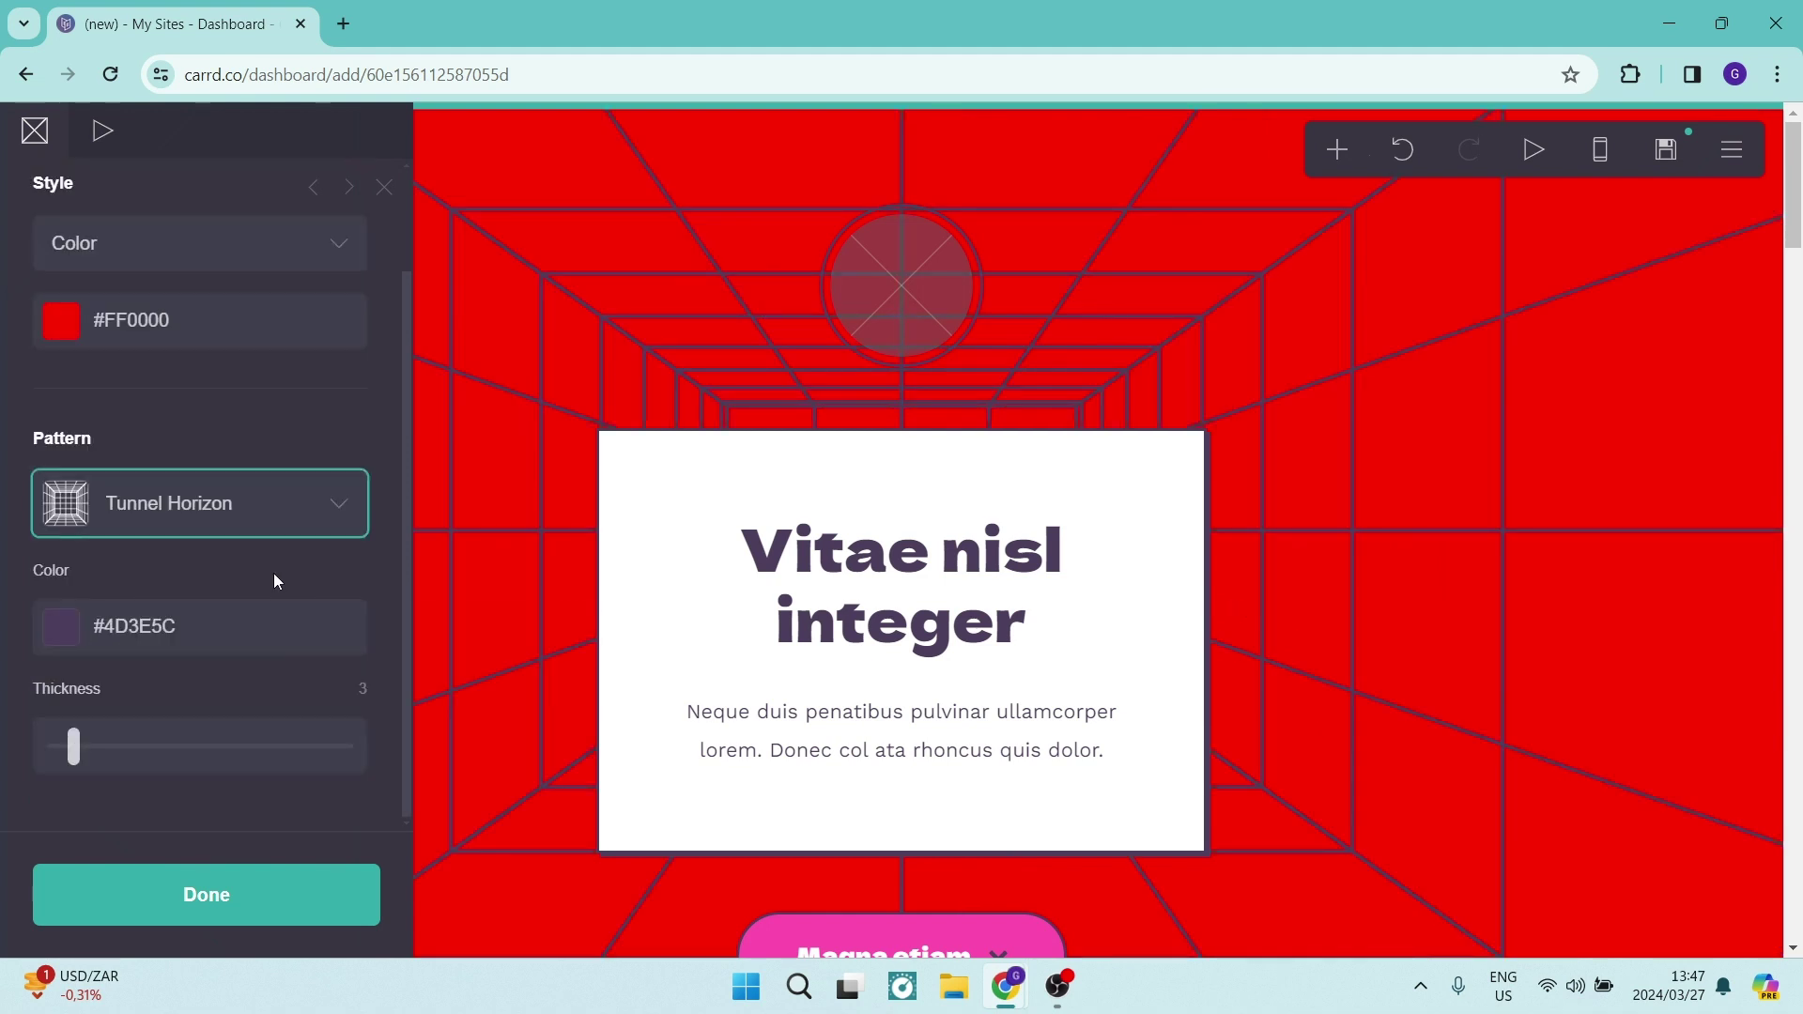
pyautogui.click(197, 626)
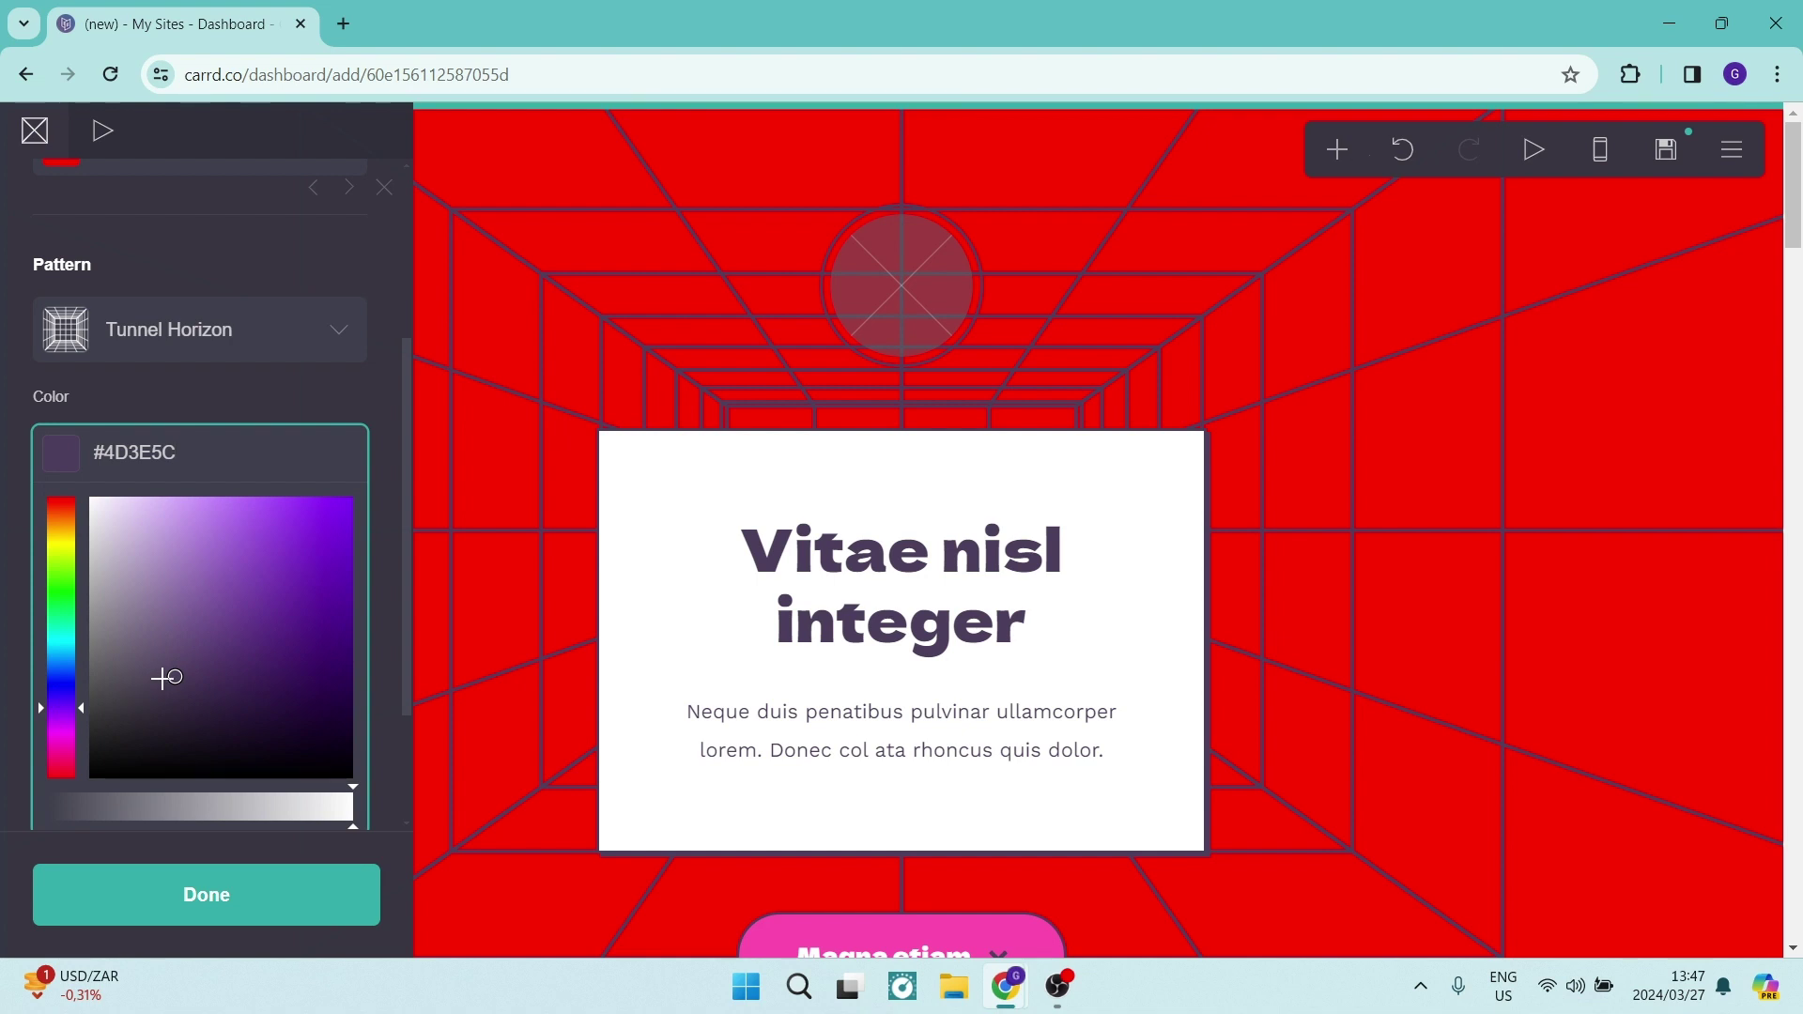
pyautogui.moveTo(170, 677)
pyautogui.mouseDown()
pyautogui.moveTo(185, 483)
pyautogui.moveTo(273, 475)
pyautogui.mouseUp()
pyautogui.click(255, 400)
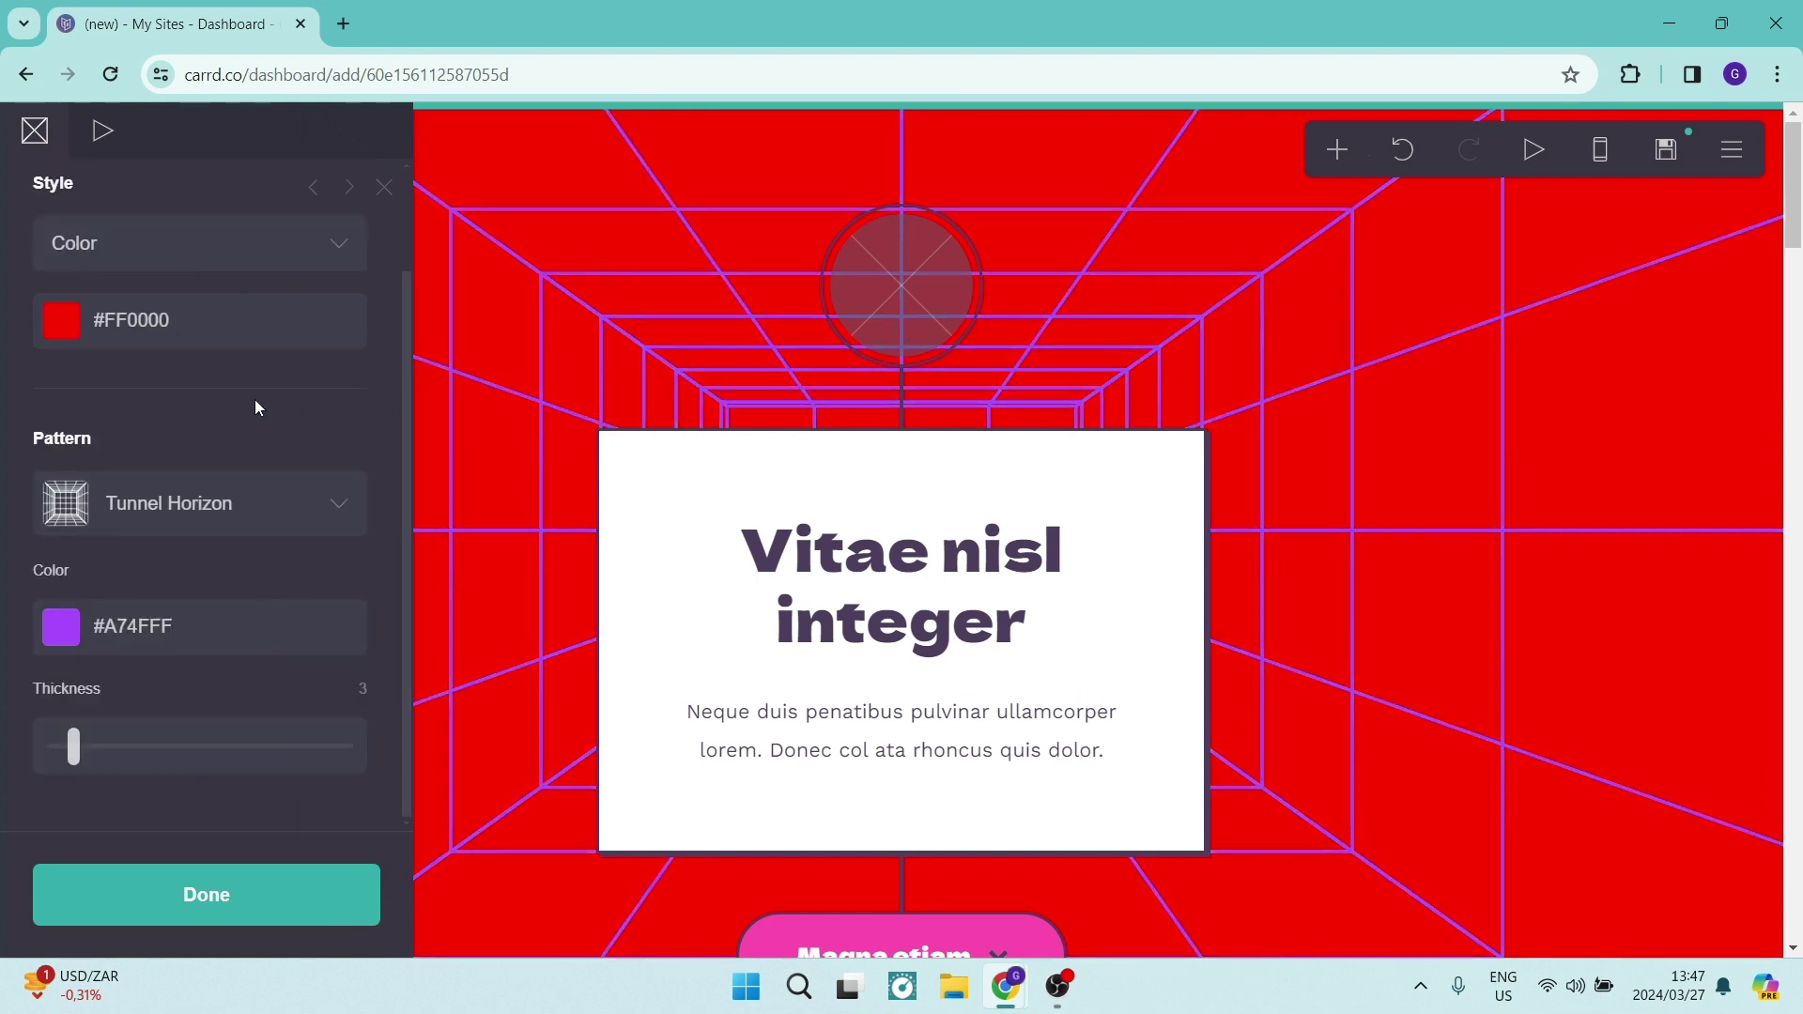
pyautogui.moveTo(72, 747); pyautogui.dragTo(5, 756)
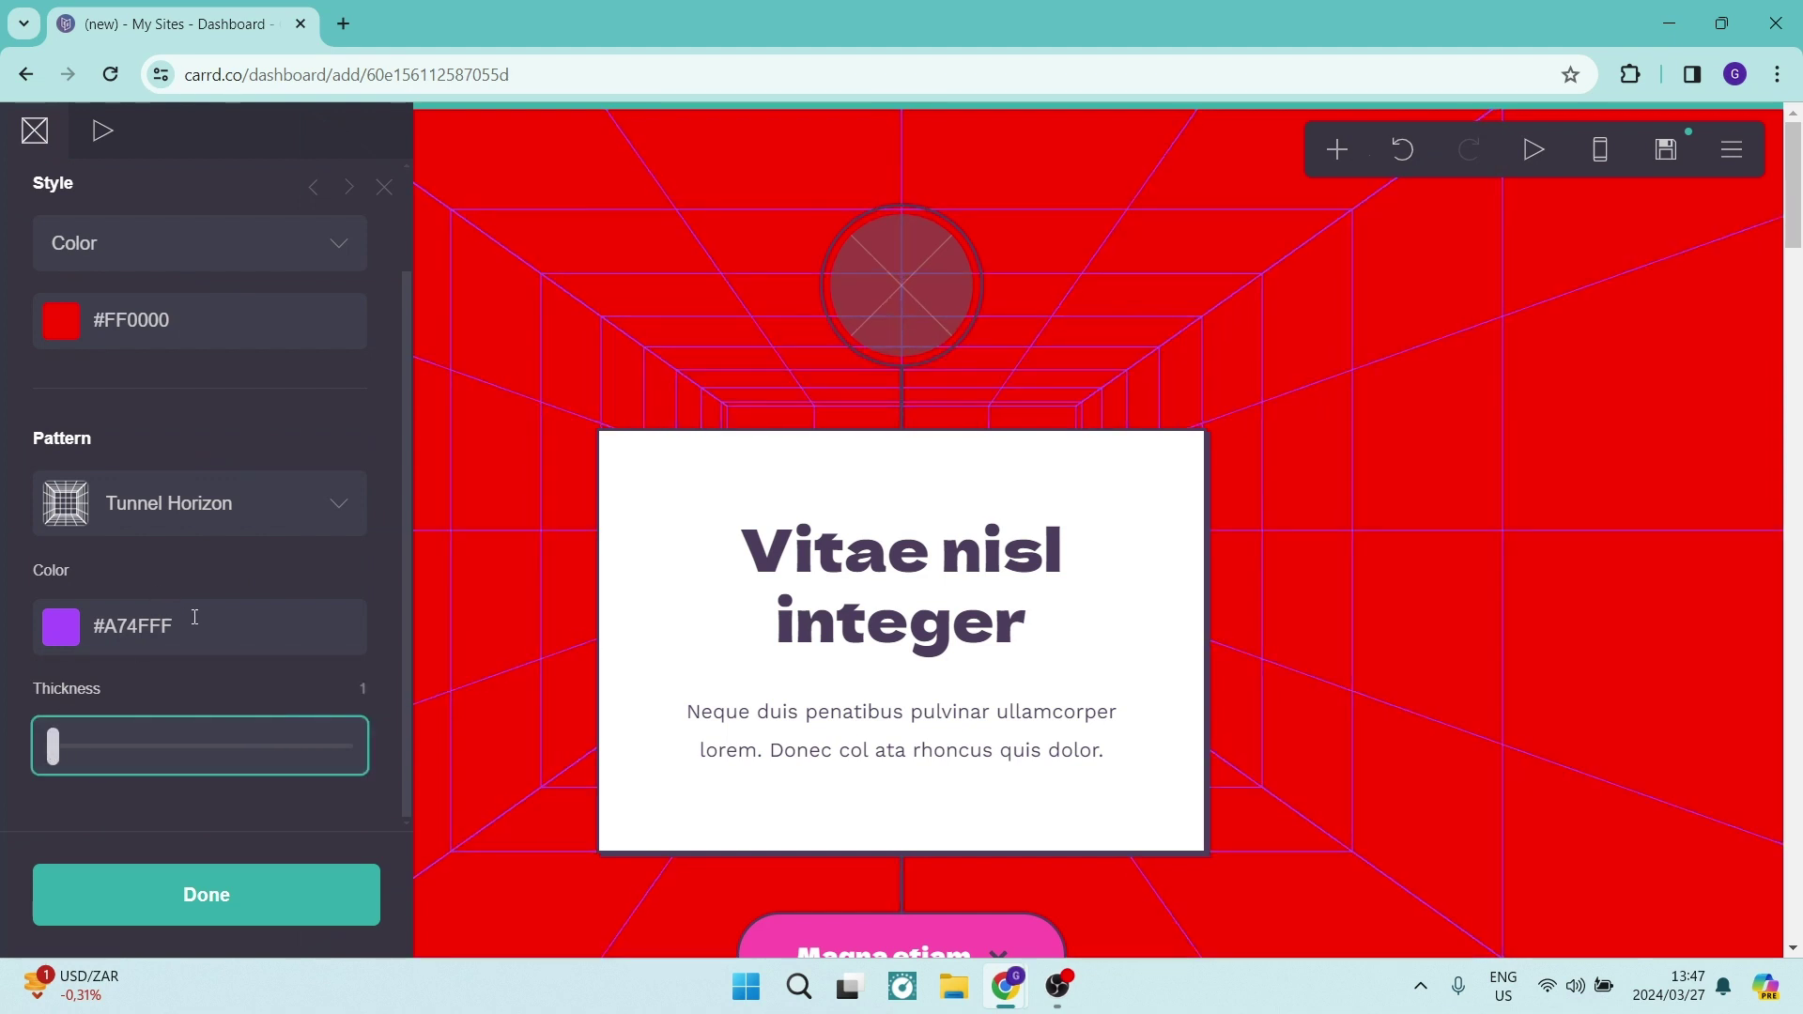
pyautogui.click(211, 906)
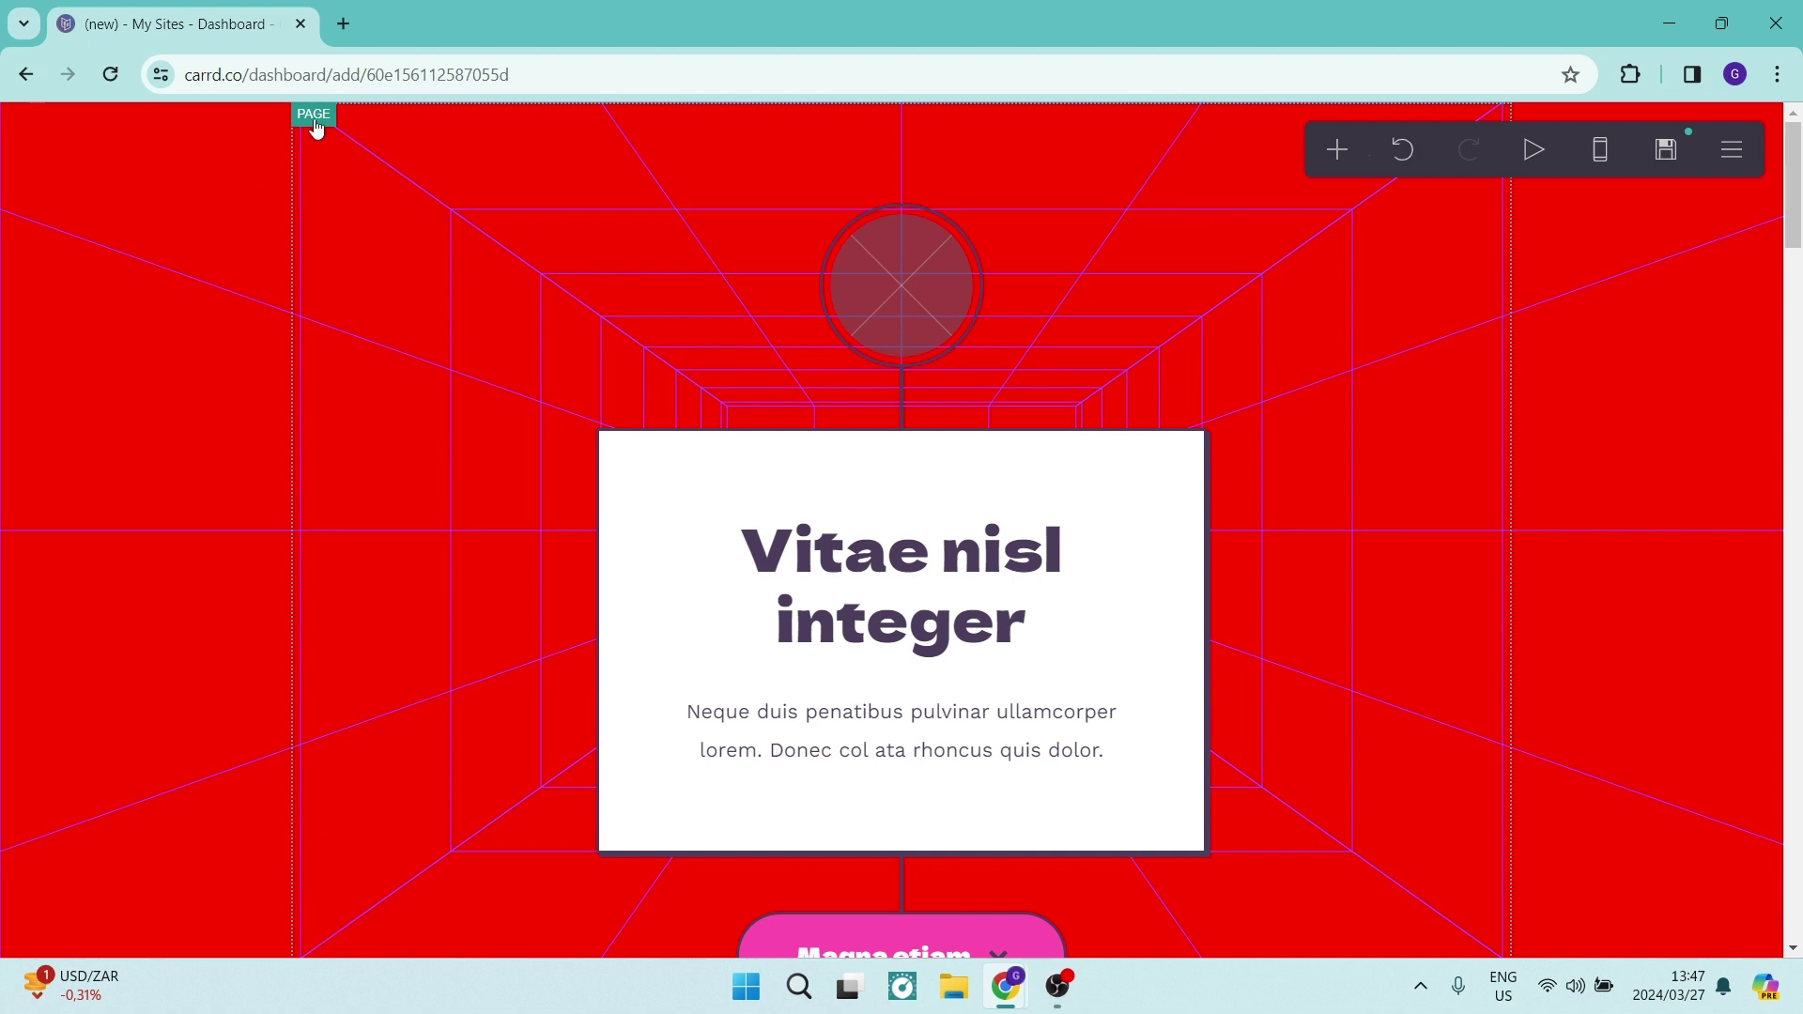
# - Set the page style to Wide Box, trying the Tall Box and Box section styles before reverting to Default
pyautogui.click(324, 162)
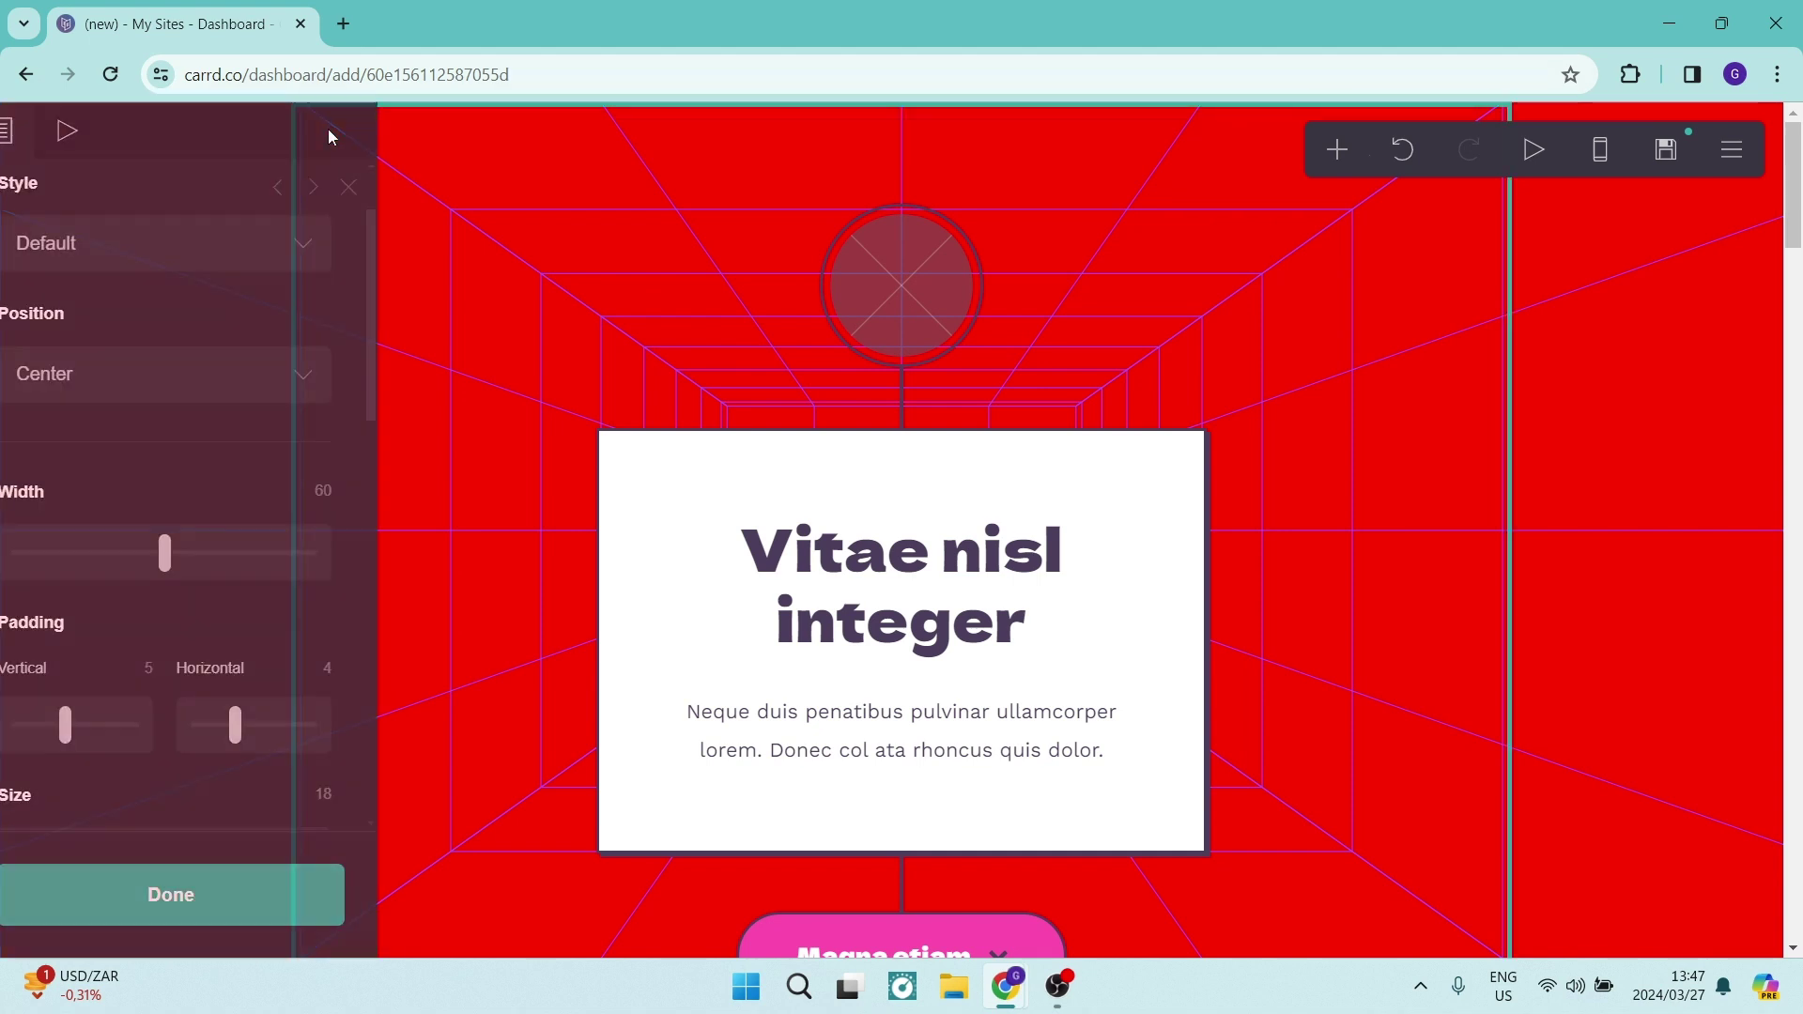
pyautogui.click(318, 237)
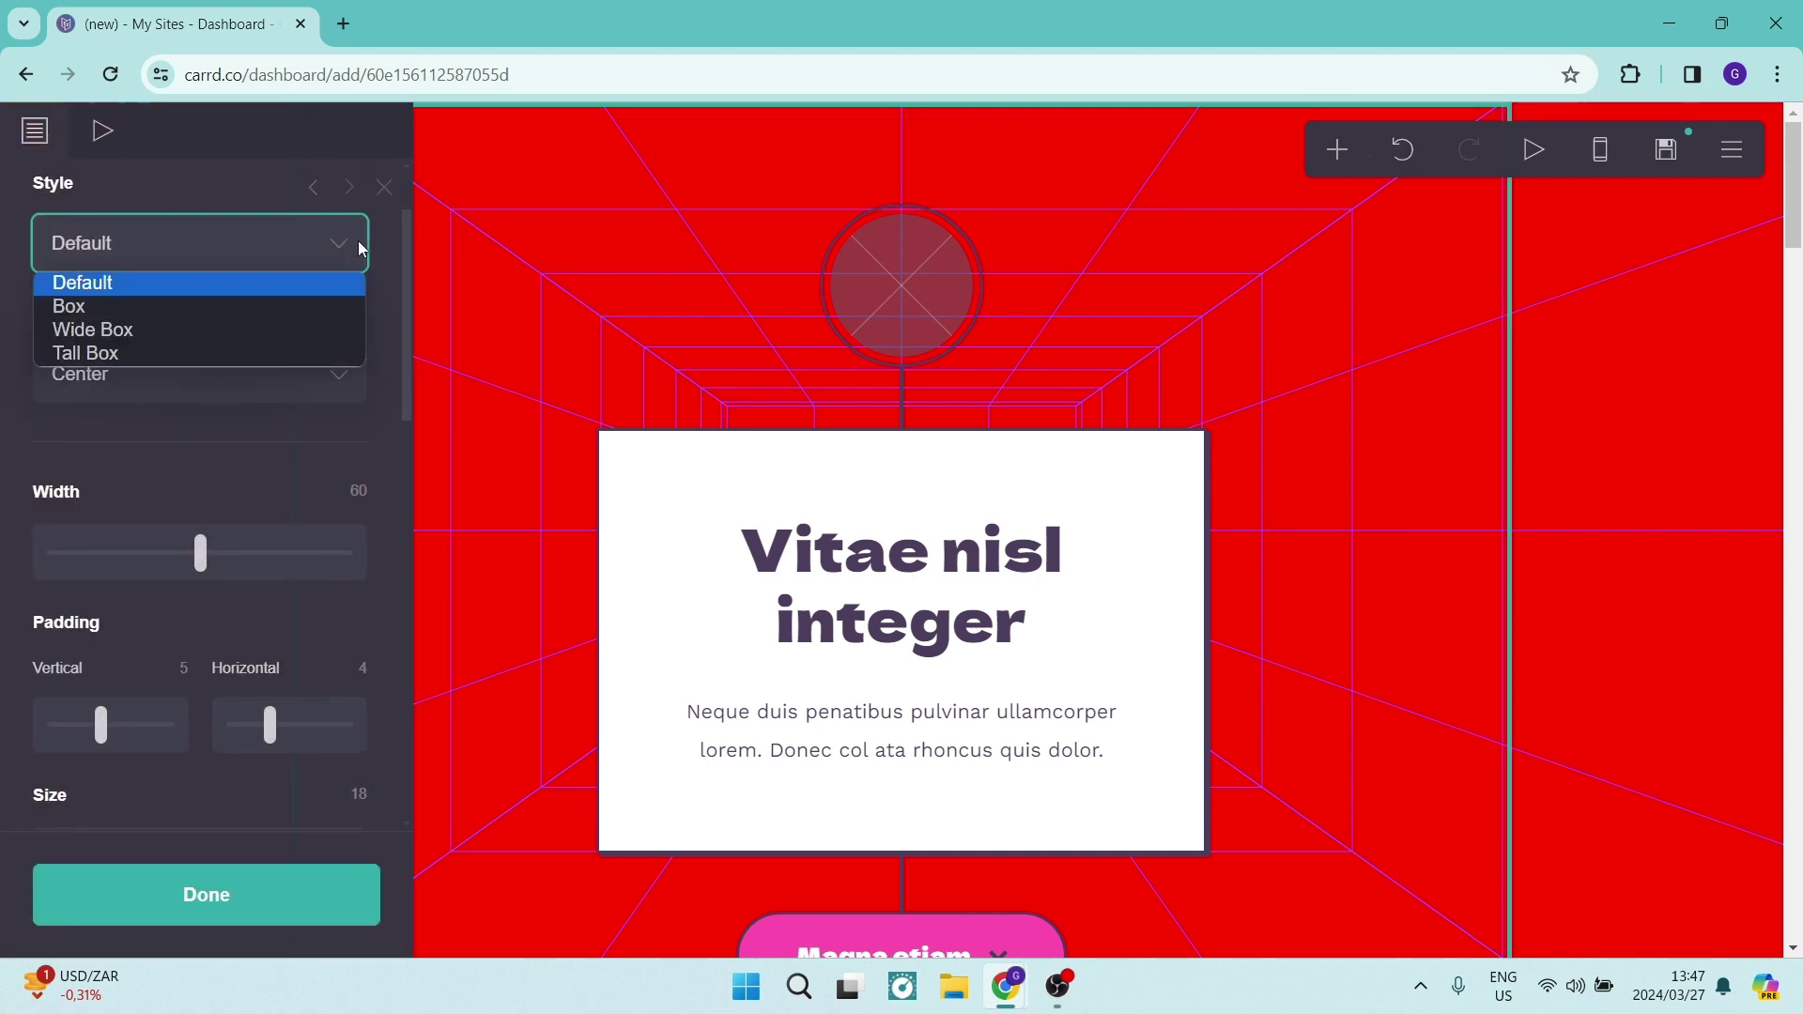
pyautogui.click(81, 331)
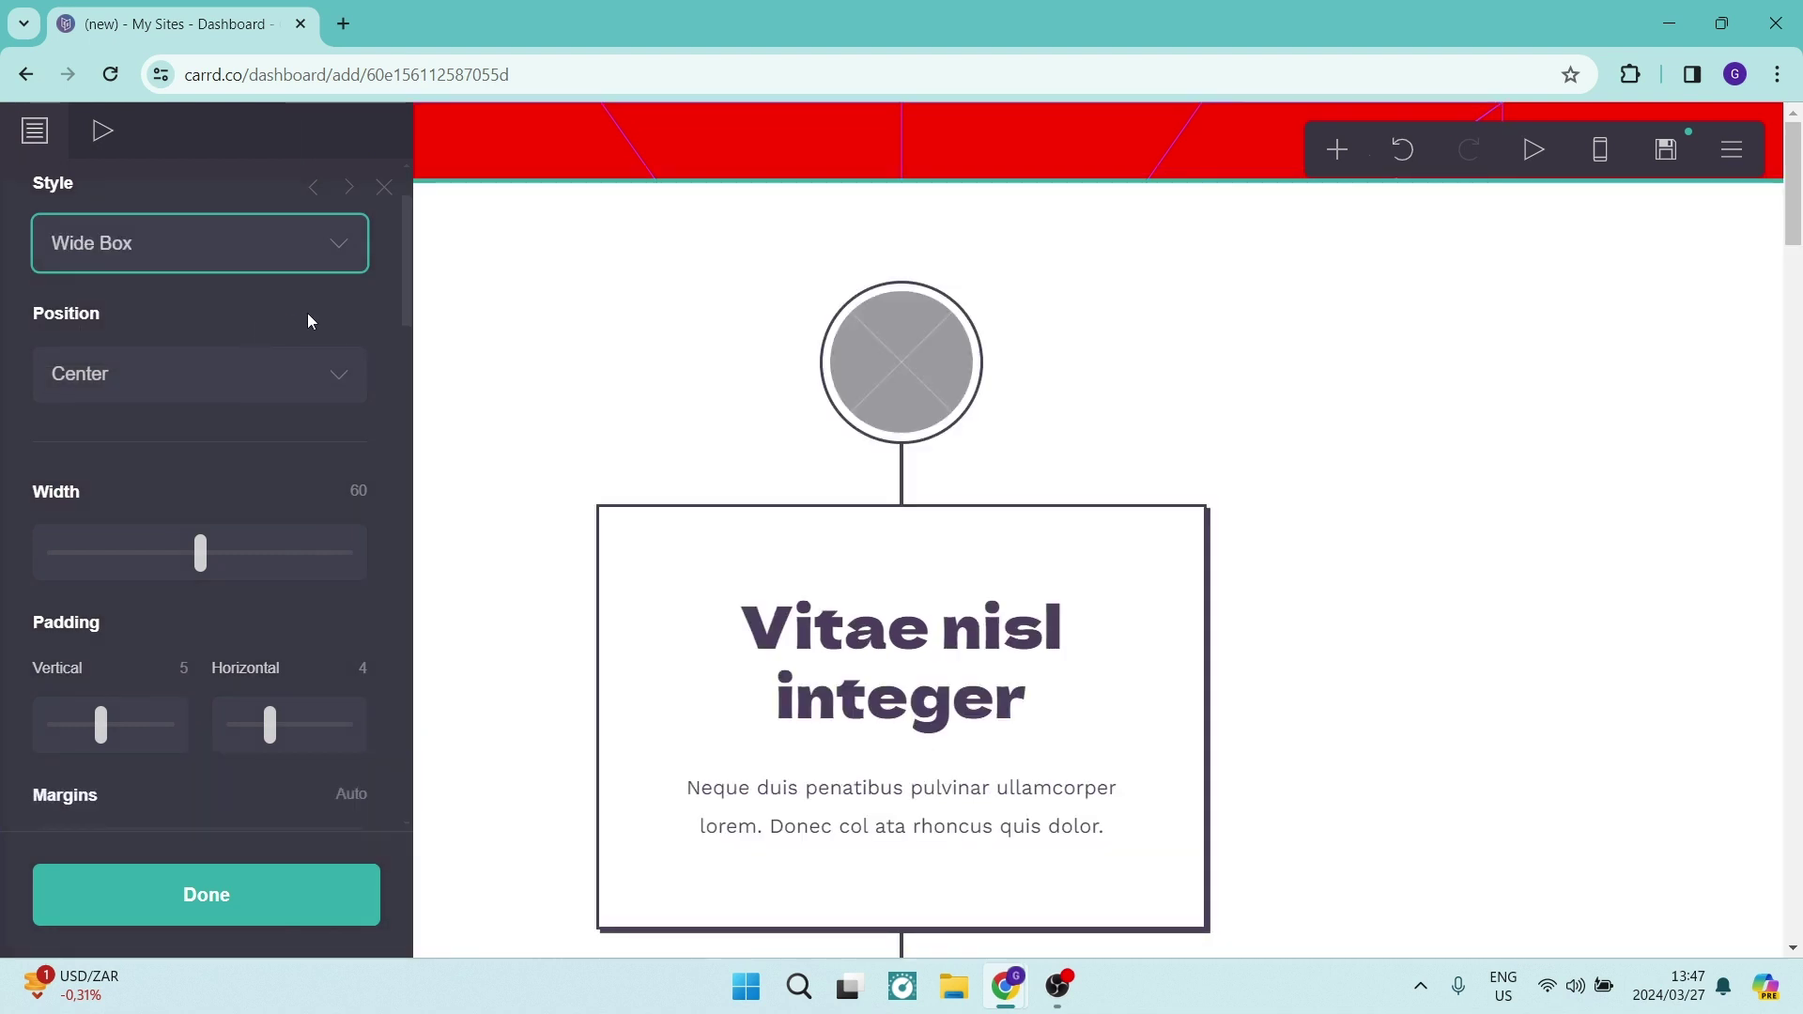
pyautogui.click(261, 264)
pyautogui.click(237, 288)
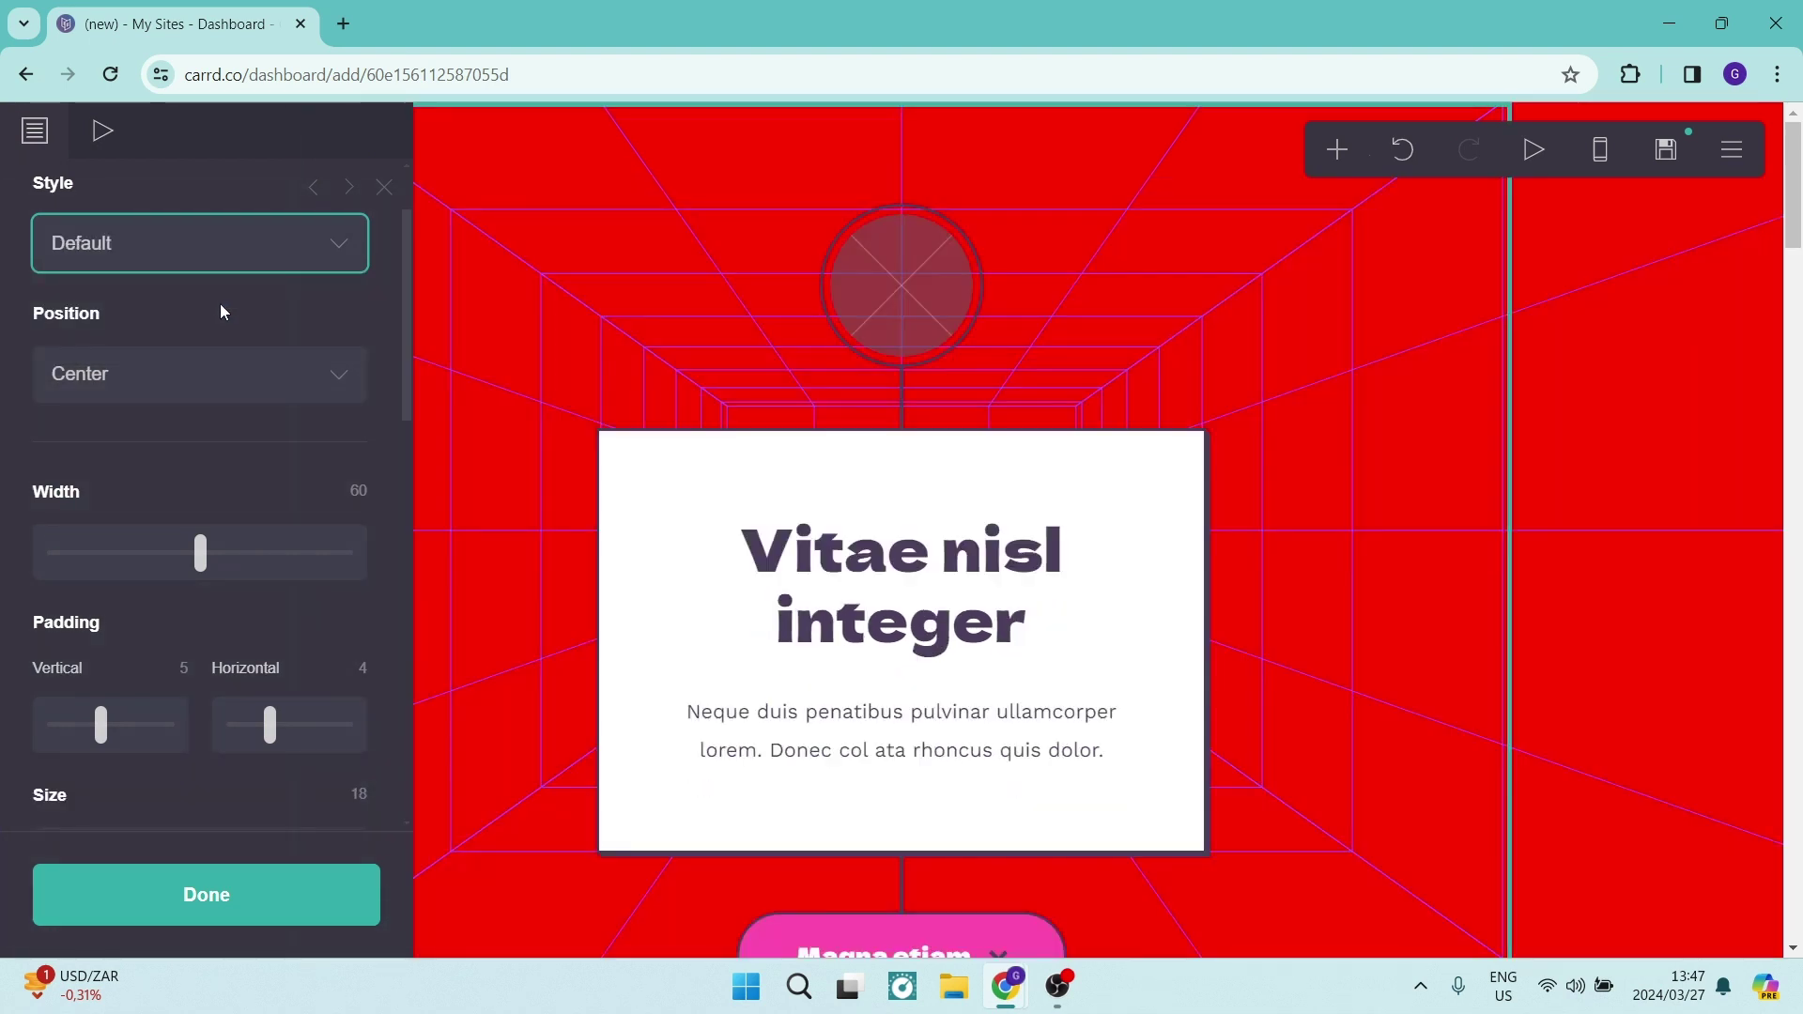
pyautogui.click(342, 244)
pyautogui.click(165, 357)
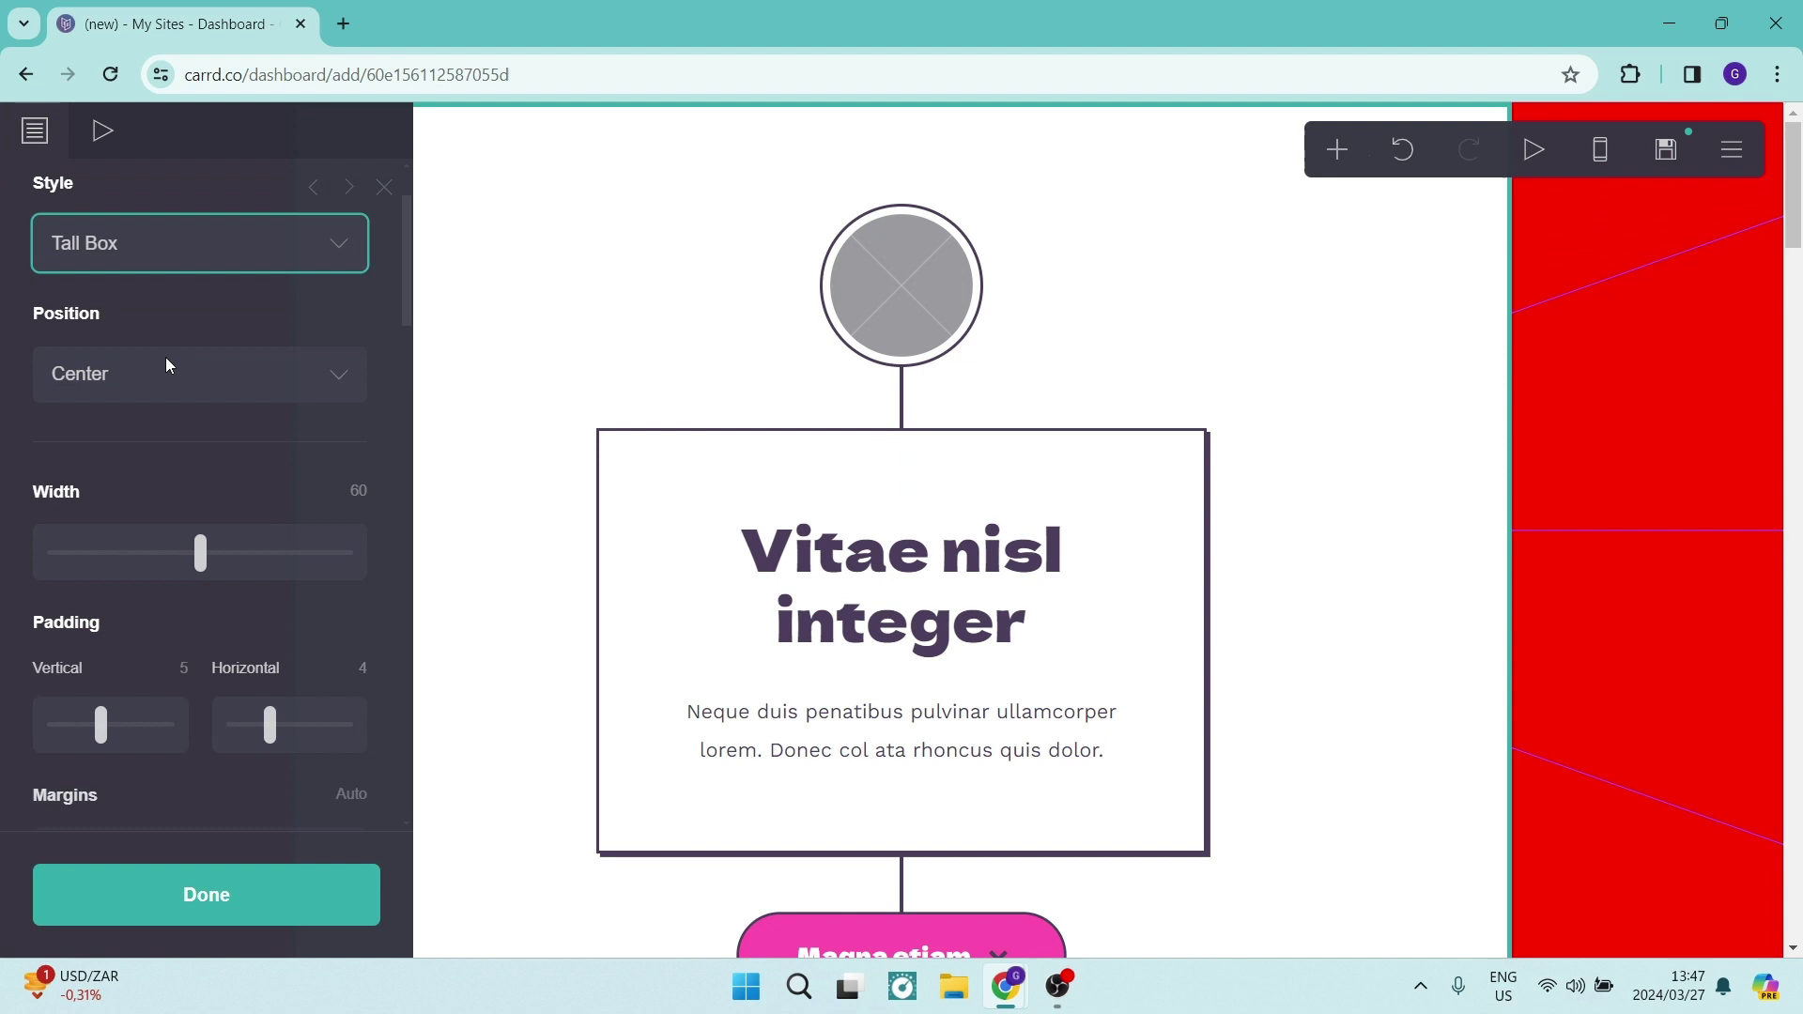
pyautogui.click(349, 252)
pyautogui.click(165, 296)
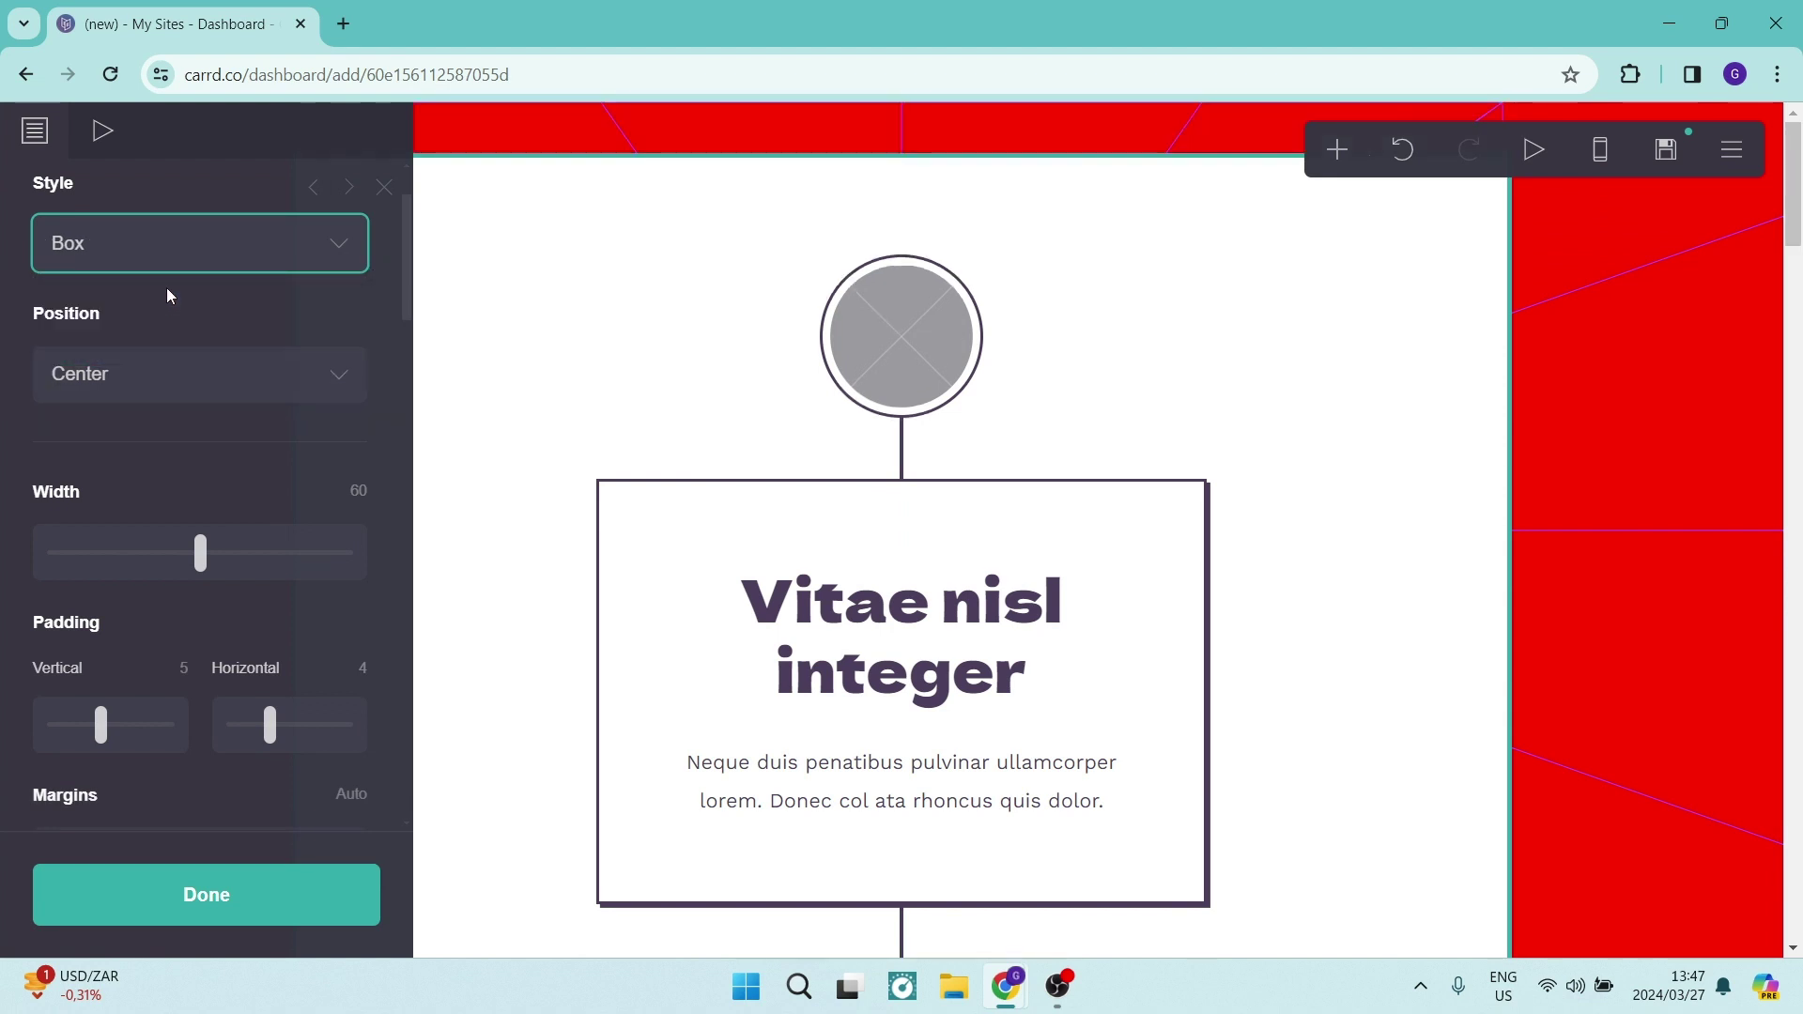
pyautogui.click(329, 246)
pyautogui.click(206, 280)
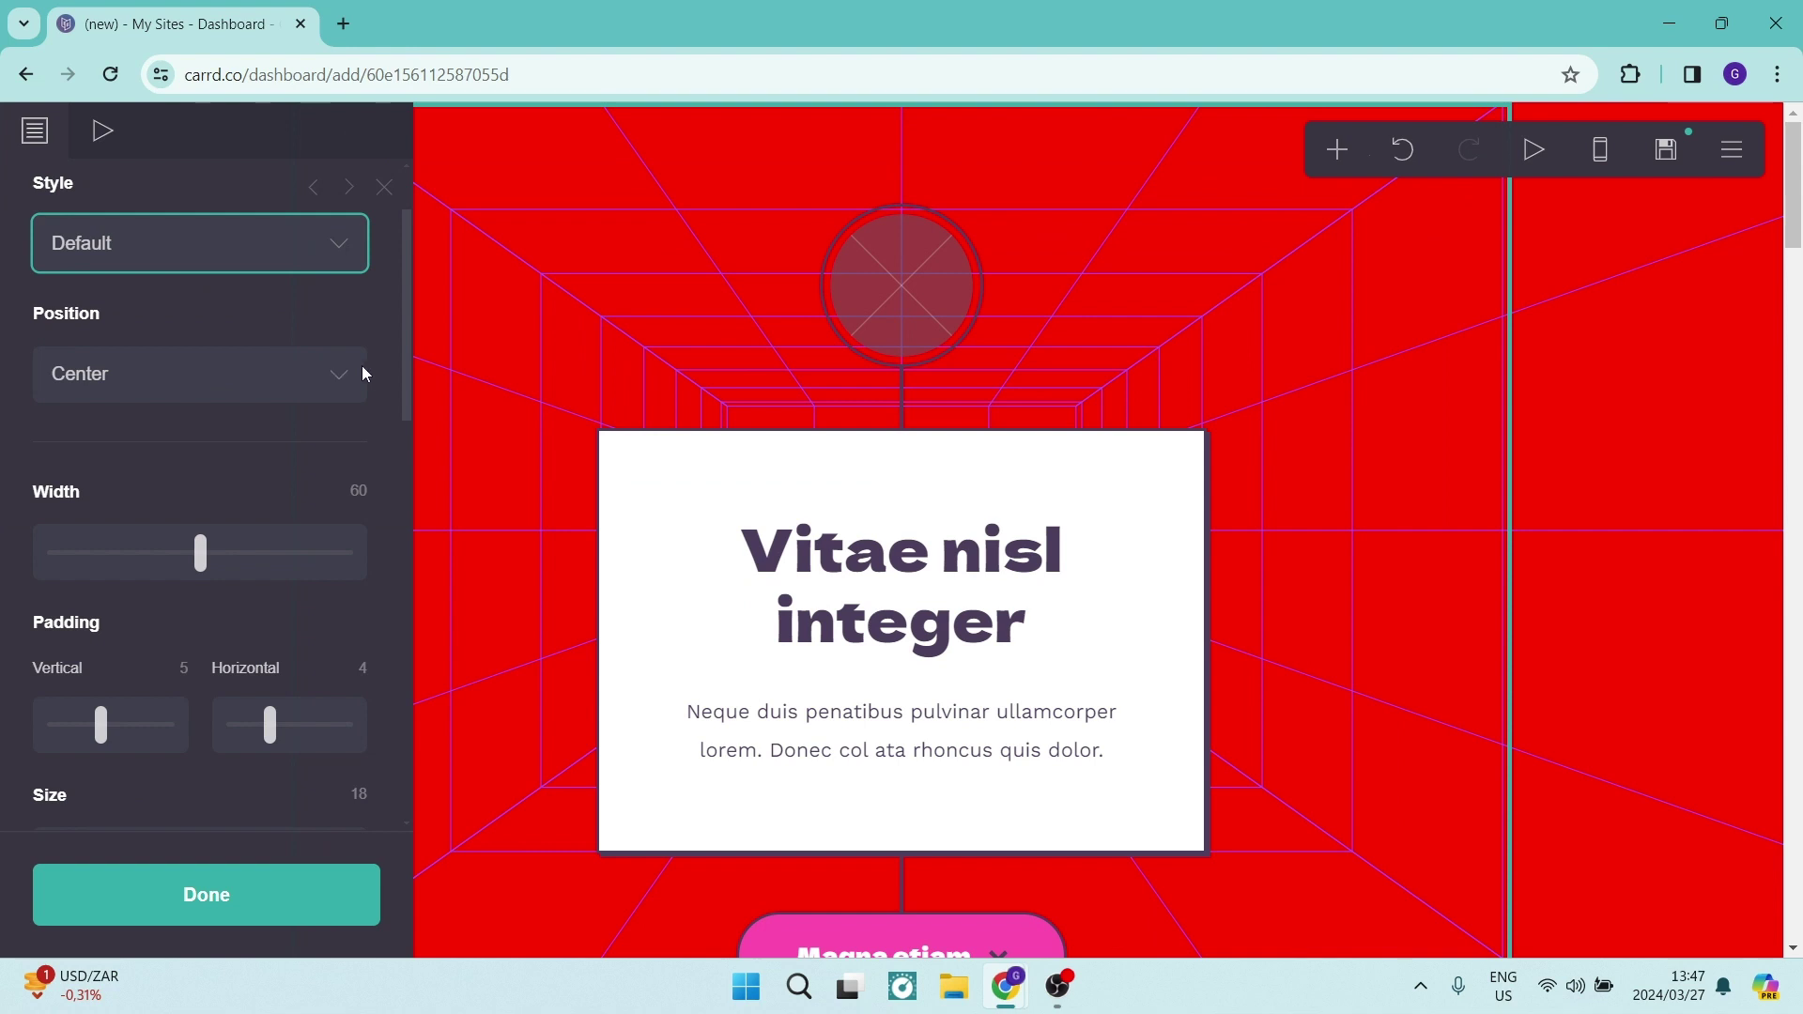
# - Position the section on the Right as a Tall Box with width 52
pyautogui.click(323, 376)
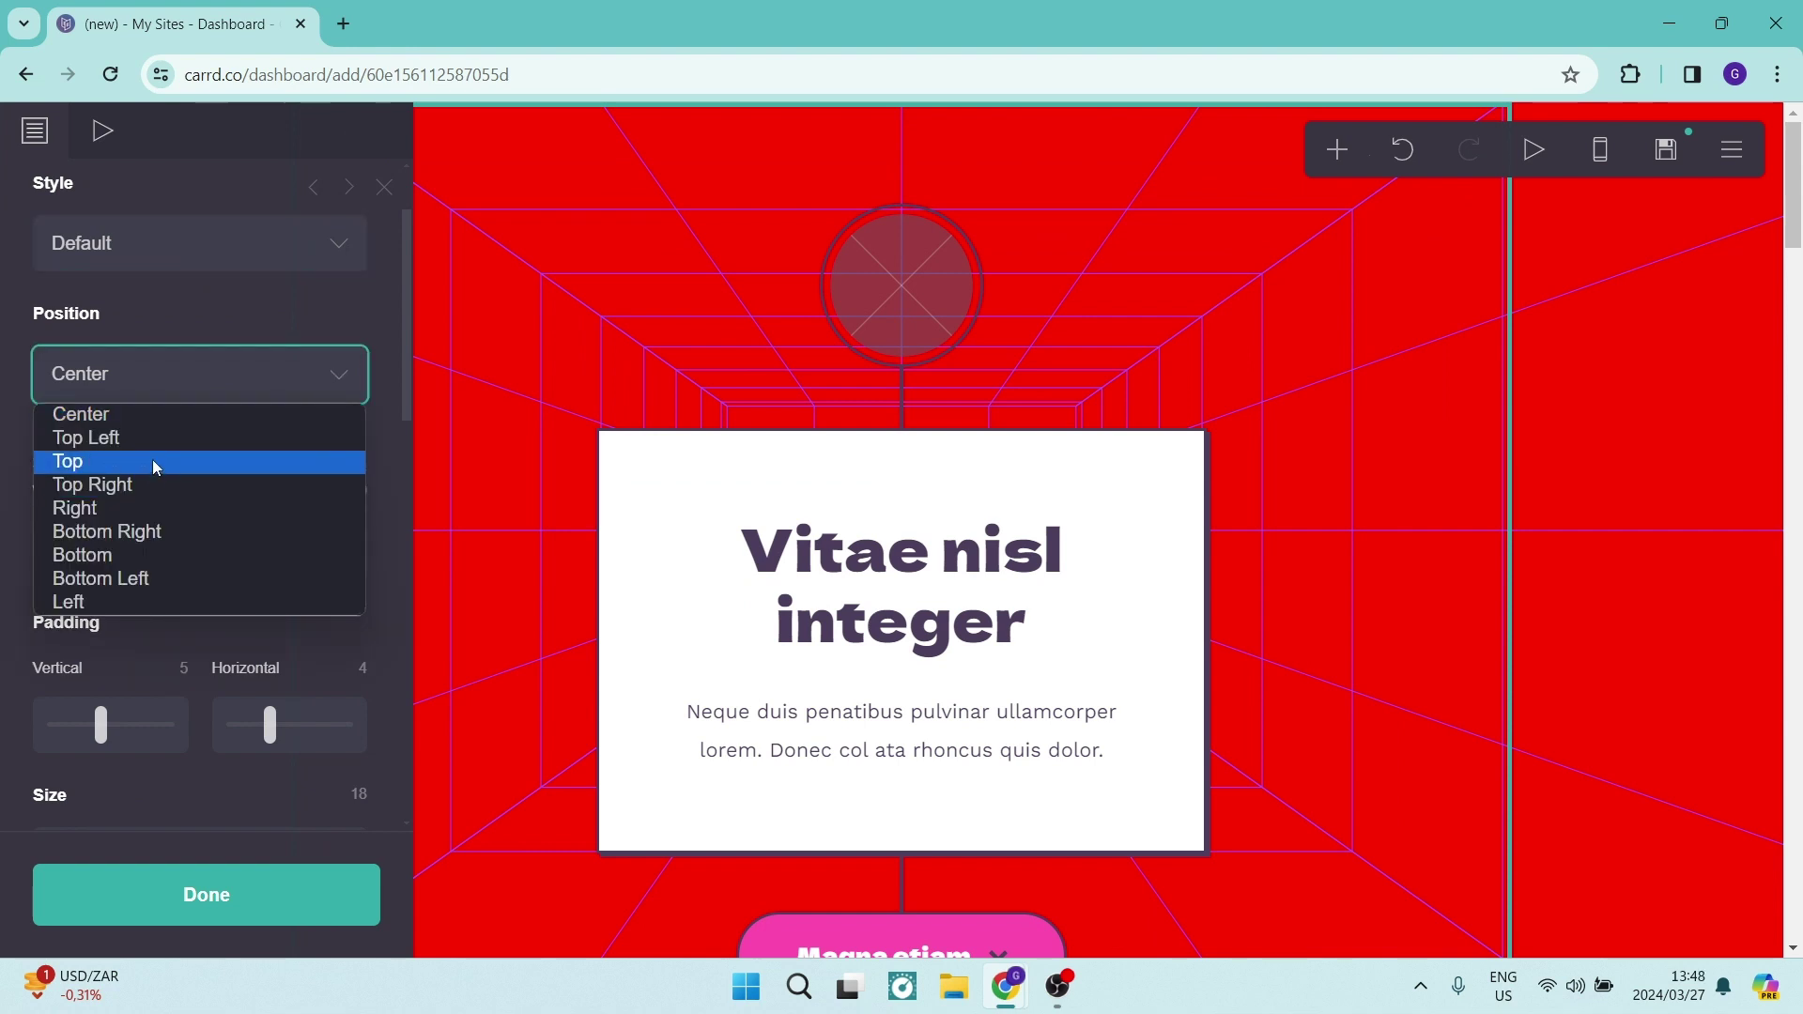
pyautogui.click(162, 512)
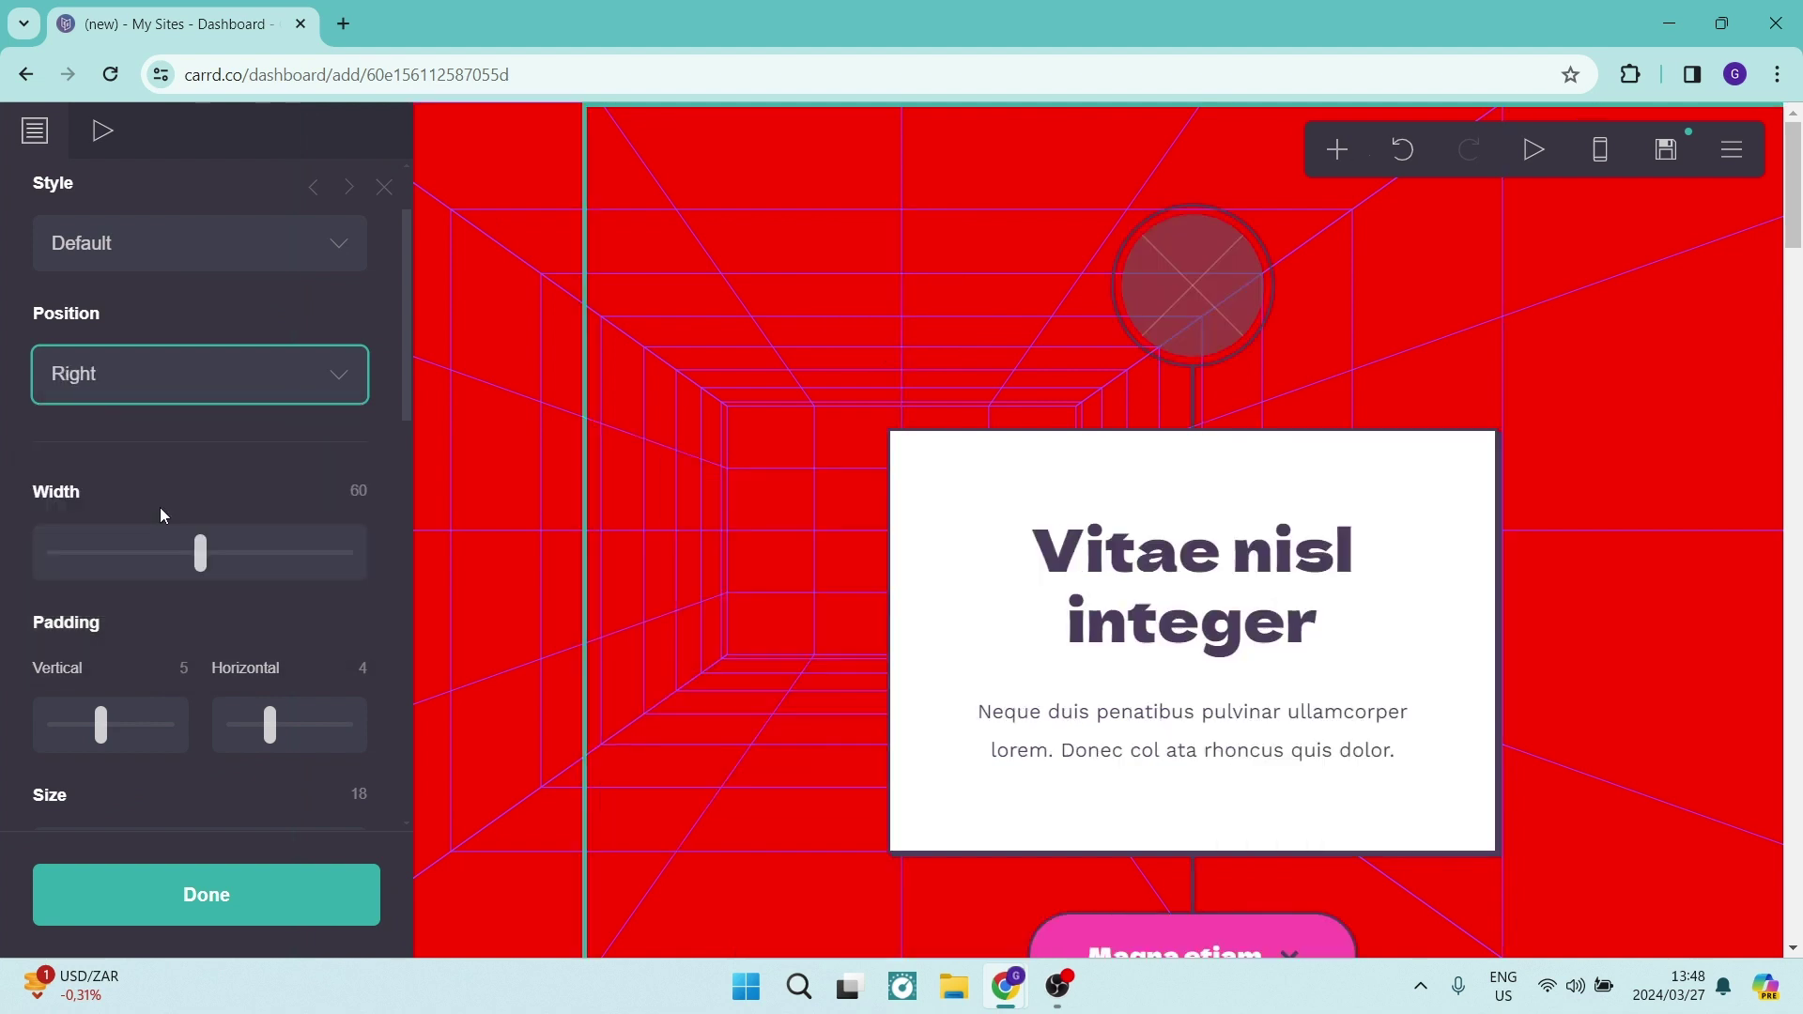
pyautogui.click(340, 245)
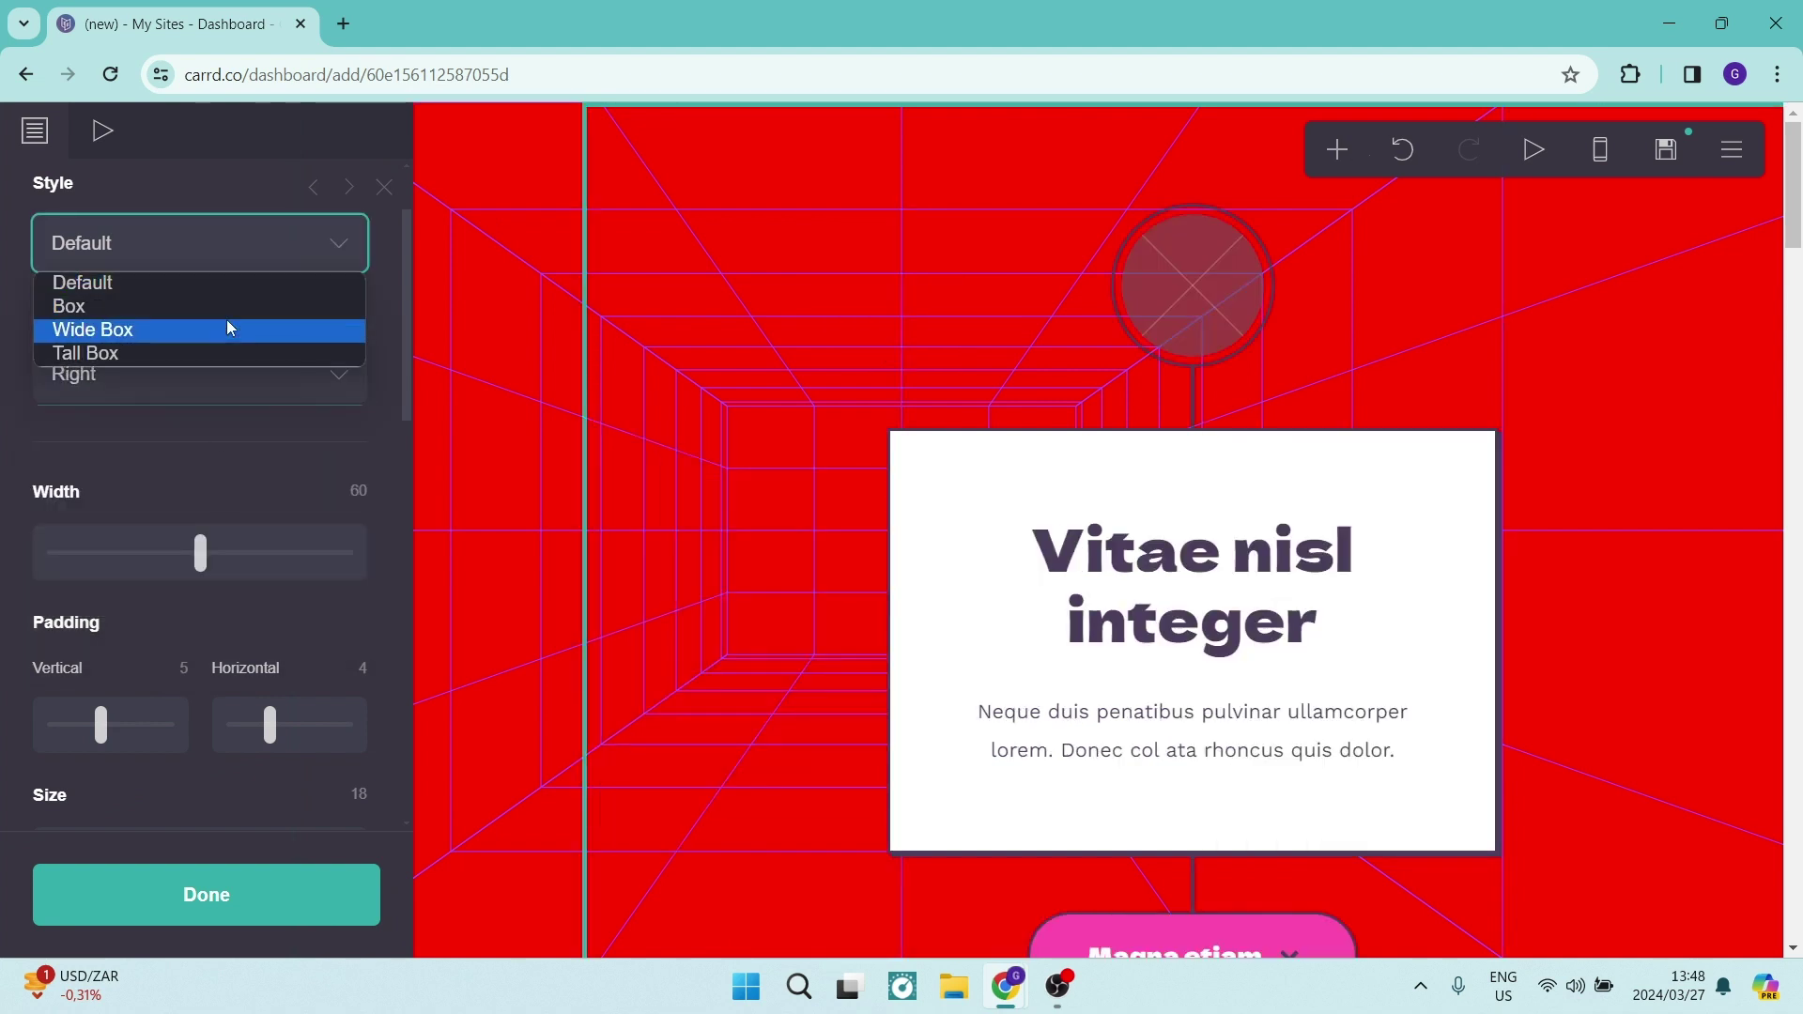
pyautogui.click(226, 327)
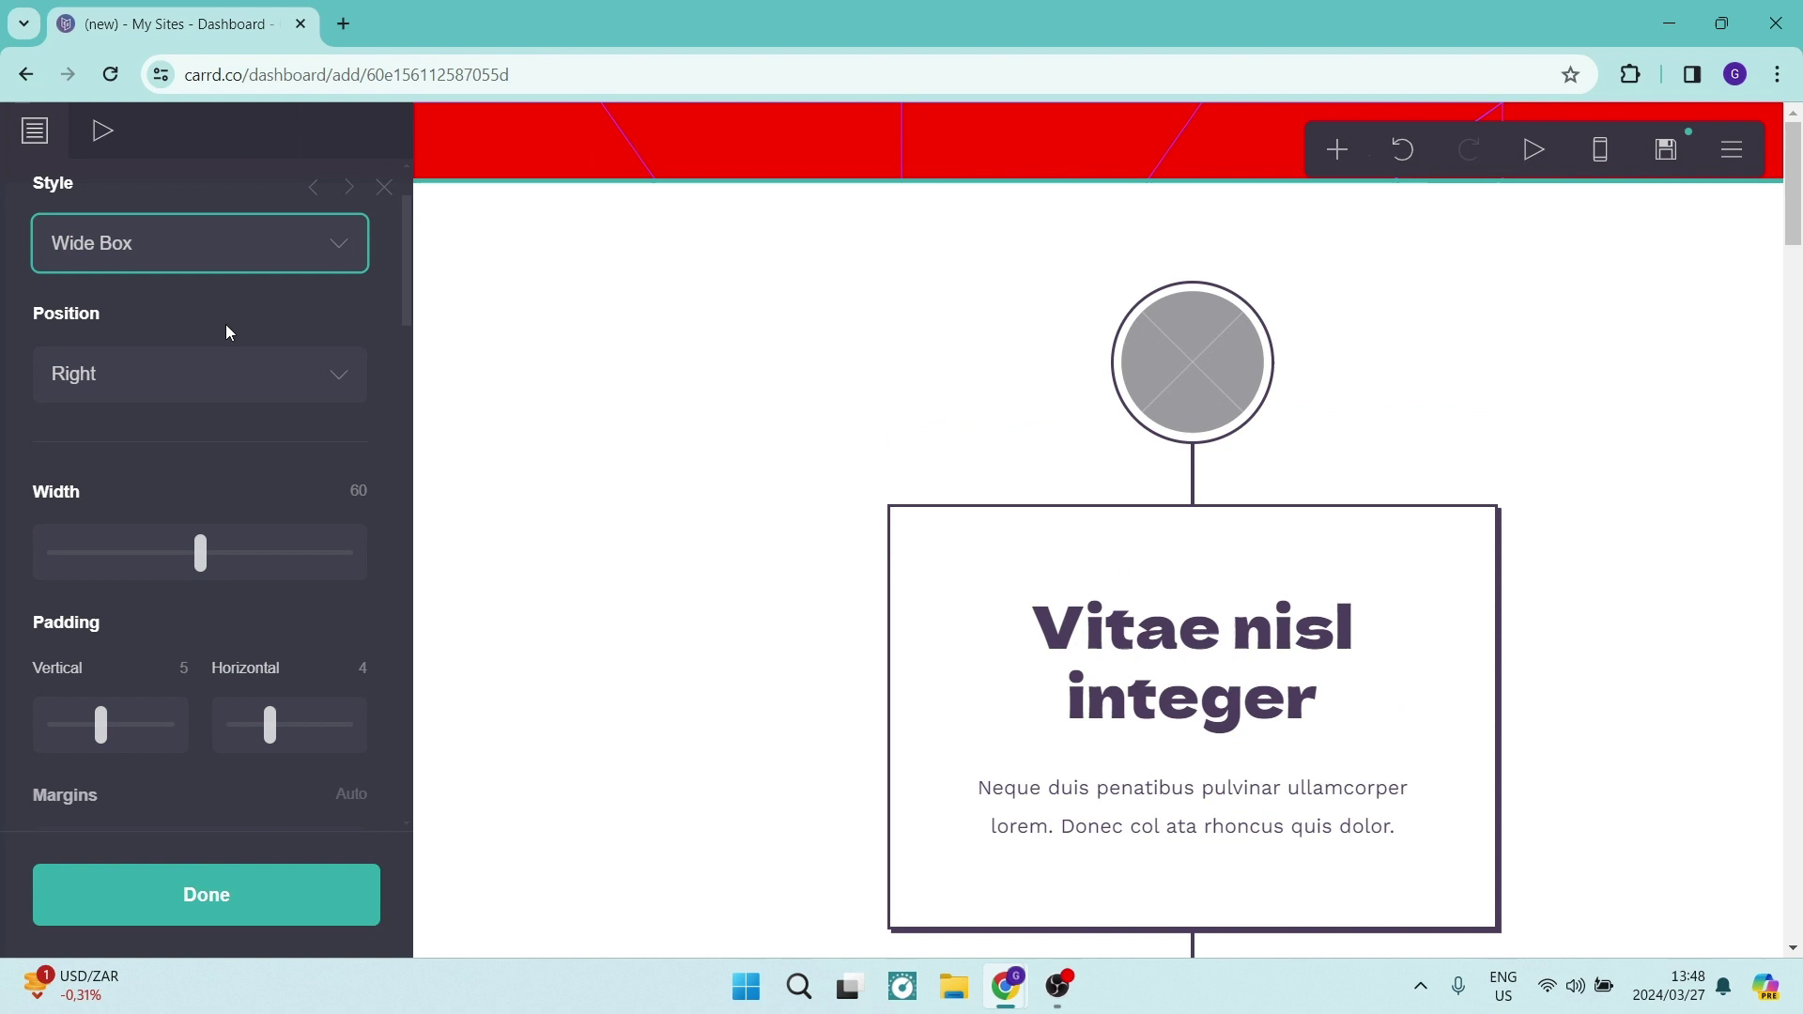
pyautogui.click(340, 246)
pyautogui.click(207, 351)
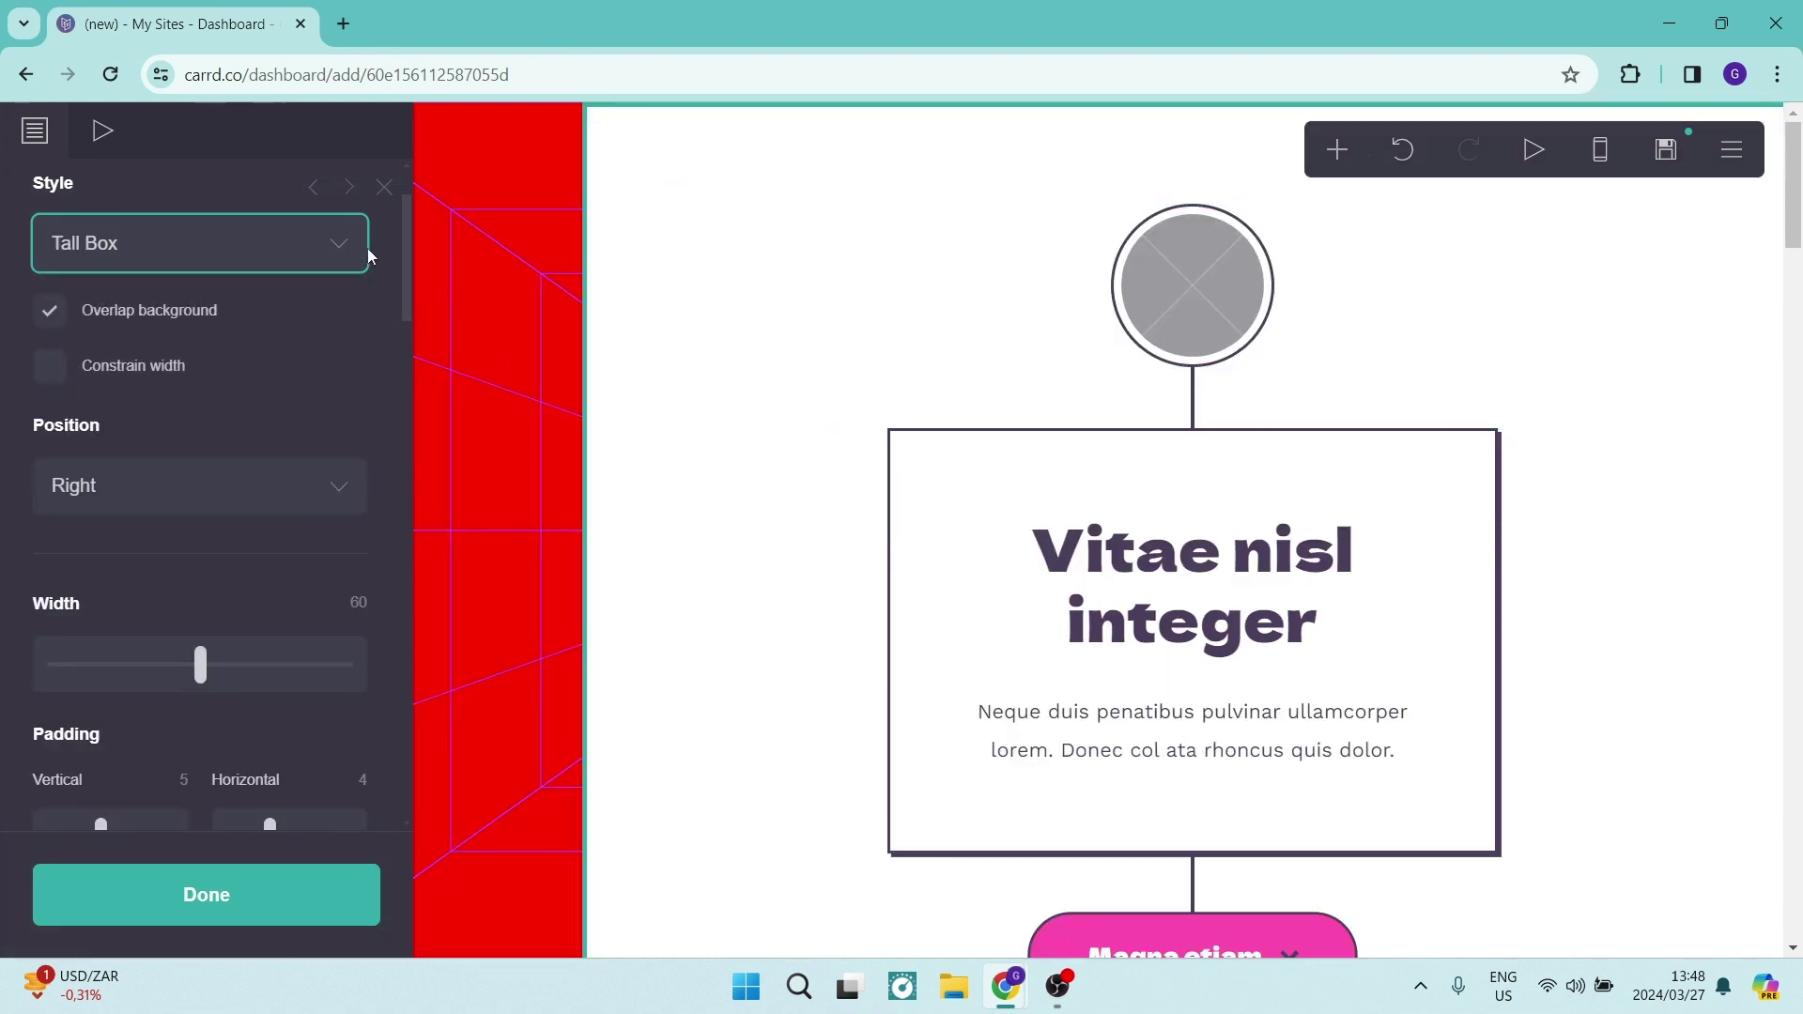
pyautogui.scroll(-2, 185, 594)
pyautogui.moveTo(198, 431)
pyautogui.mouseDown()
pyautogui.moveTo(225, 435)
pyautogui.moveTo(174, 455)
pyautogui.mouseUp()
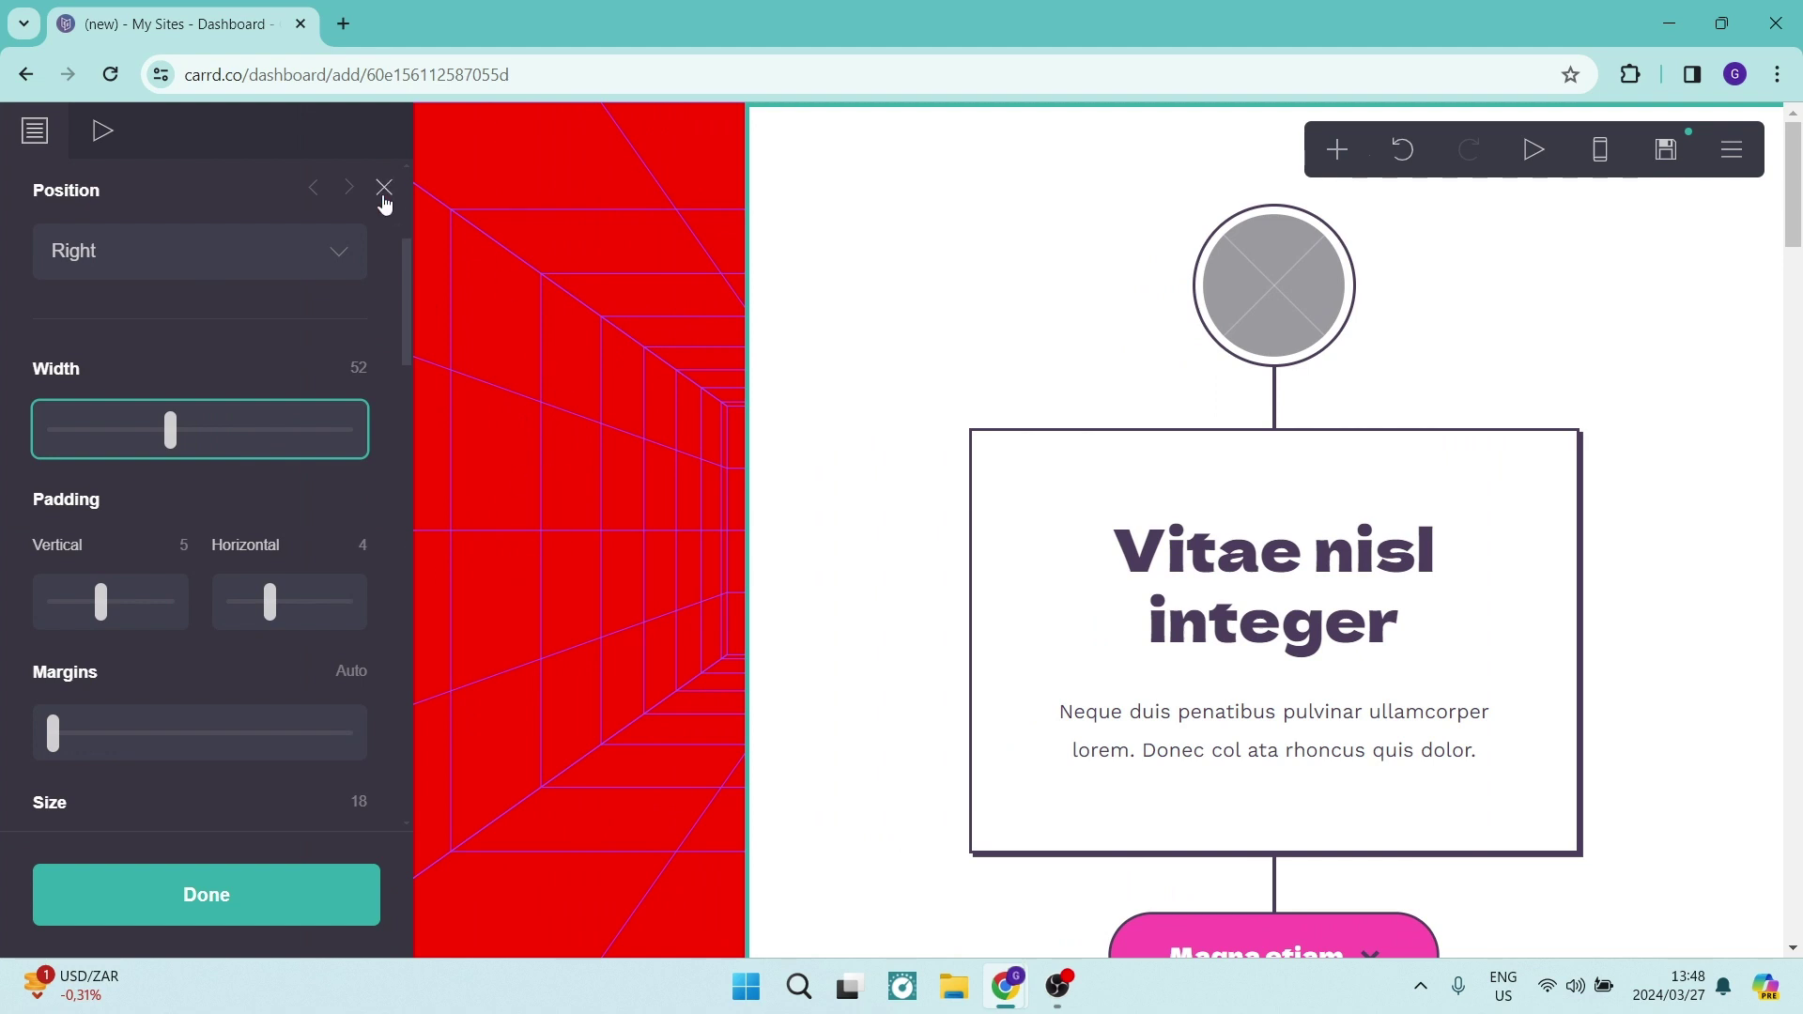
pyautogui.scroll(-2, 206, 545)
pyautogui.scroll(-15, 197, 592)
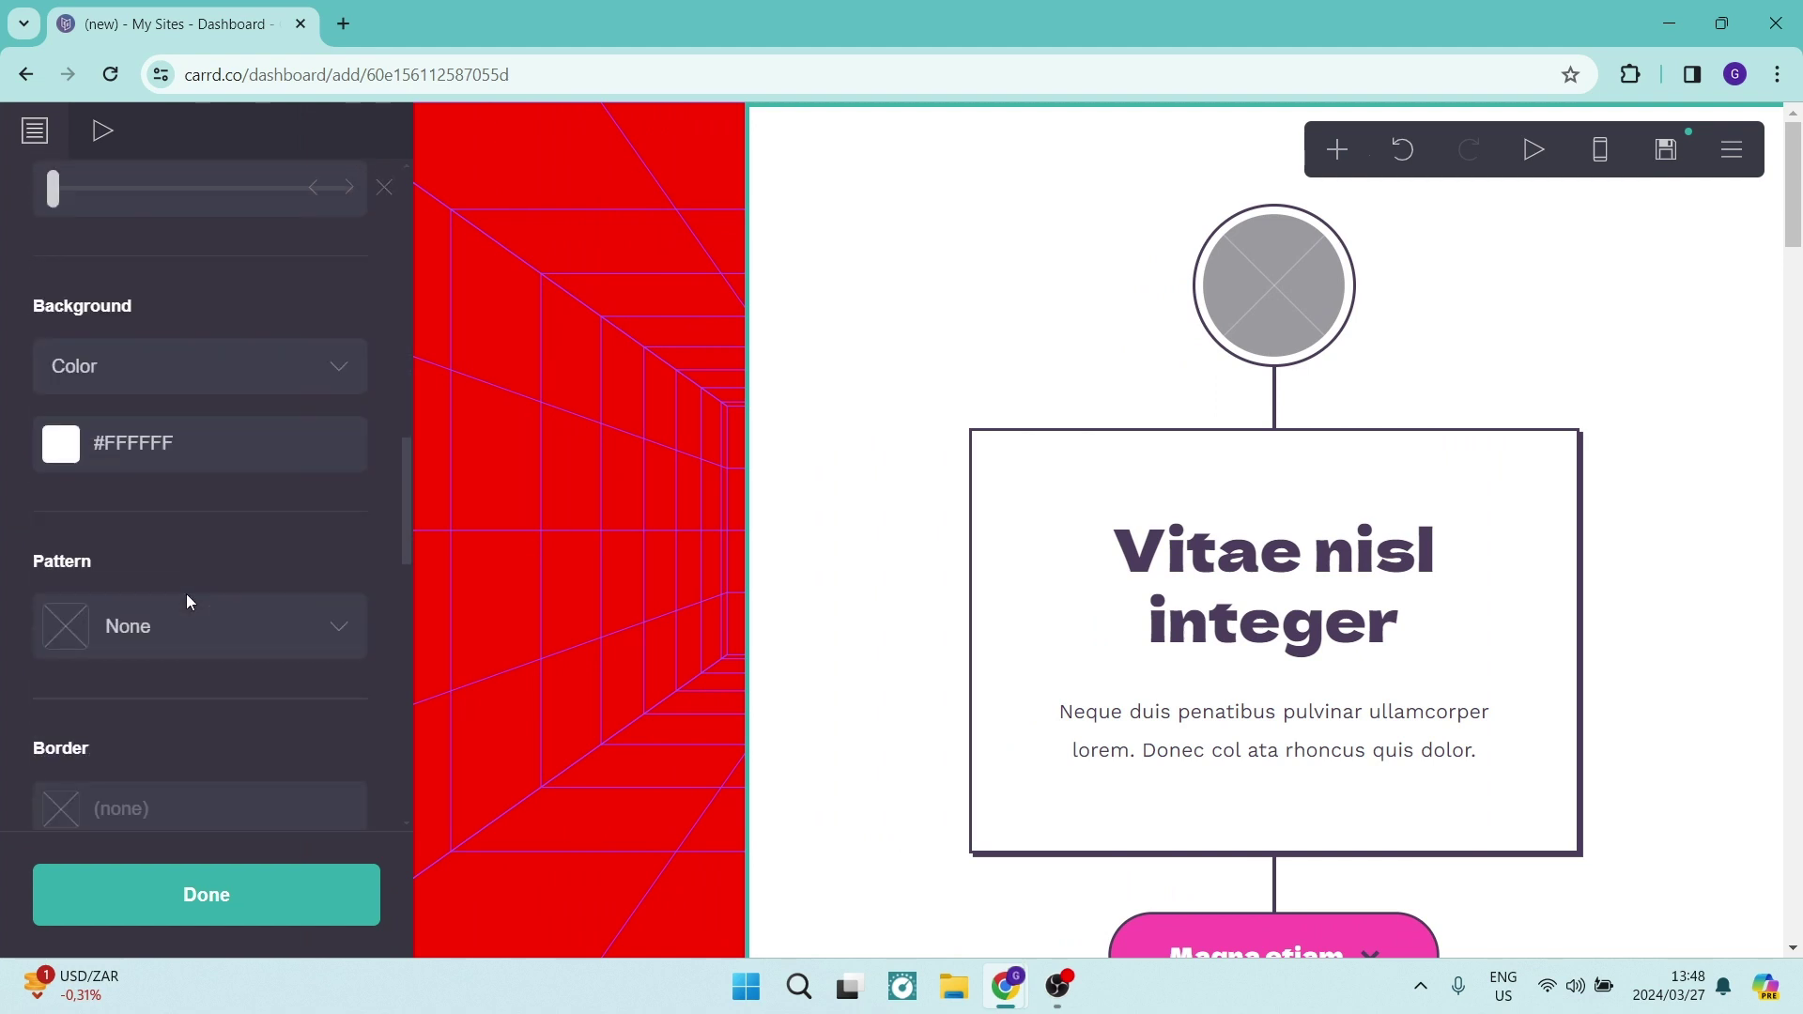
# - Close the layout settings and keep the background style as solid Color #FF0000
pyautogui.click(293, 903)
pyautogui.click(145, 350)
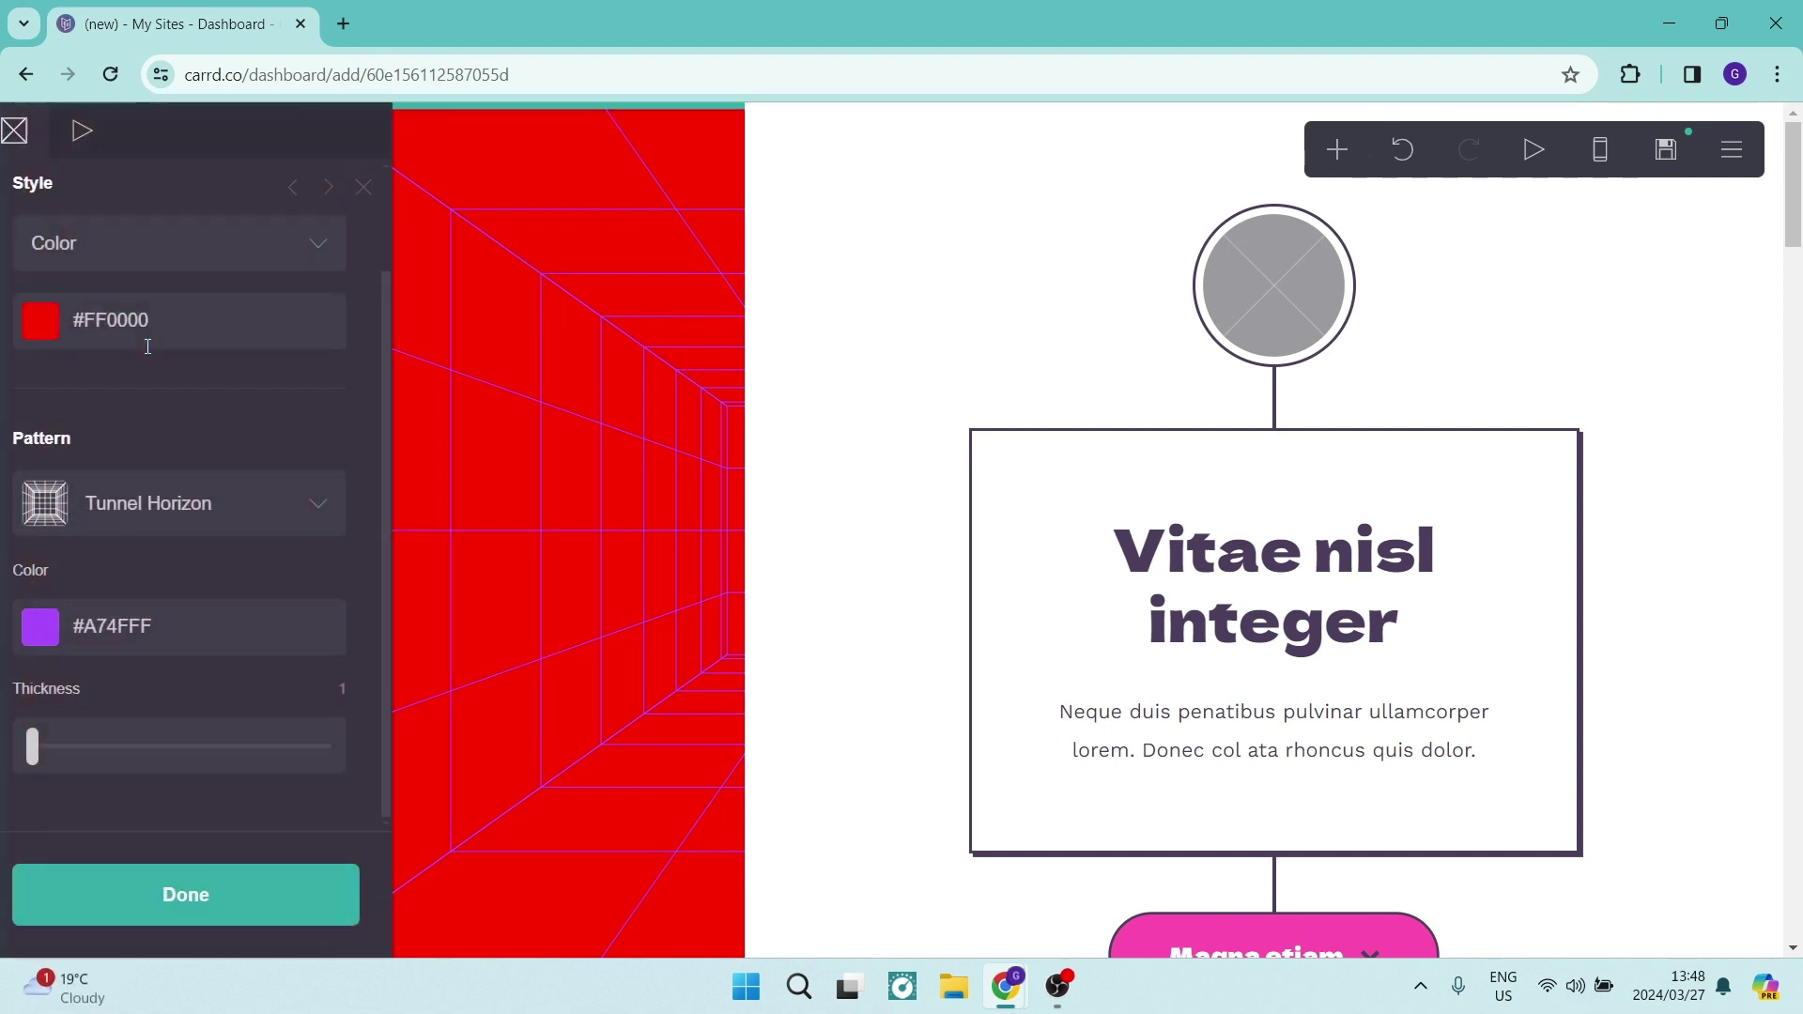
pyautogui.scroll(2, 195, 334)
pyautogui.click(211, 367)
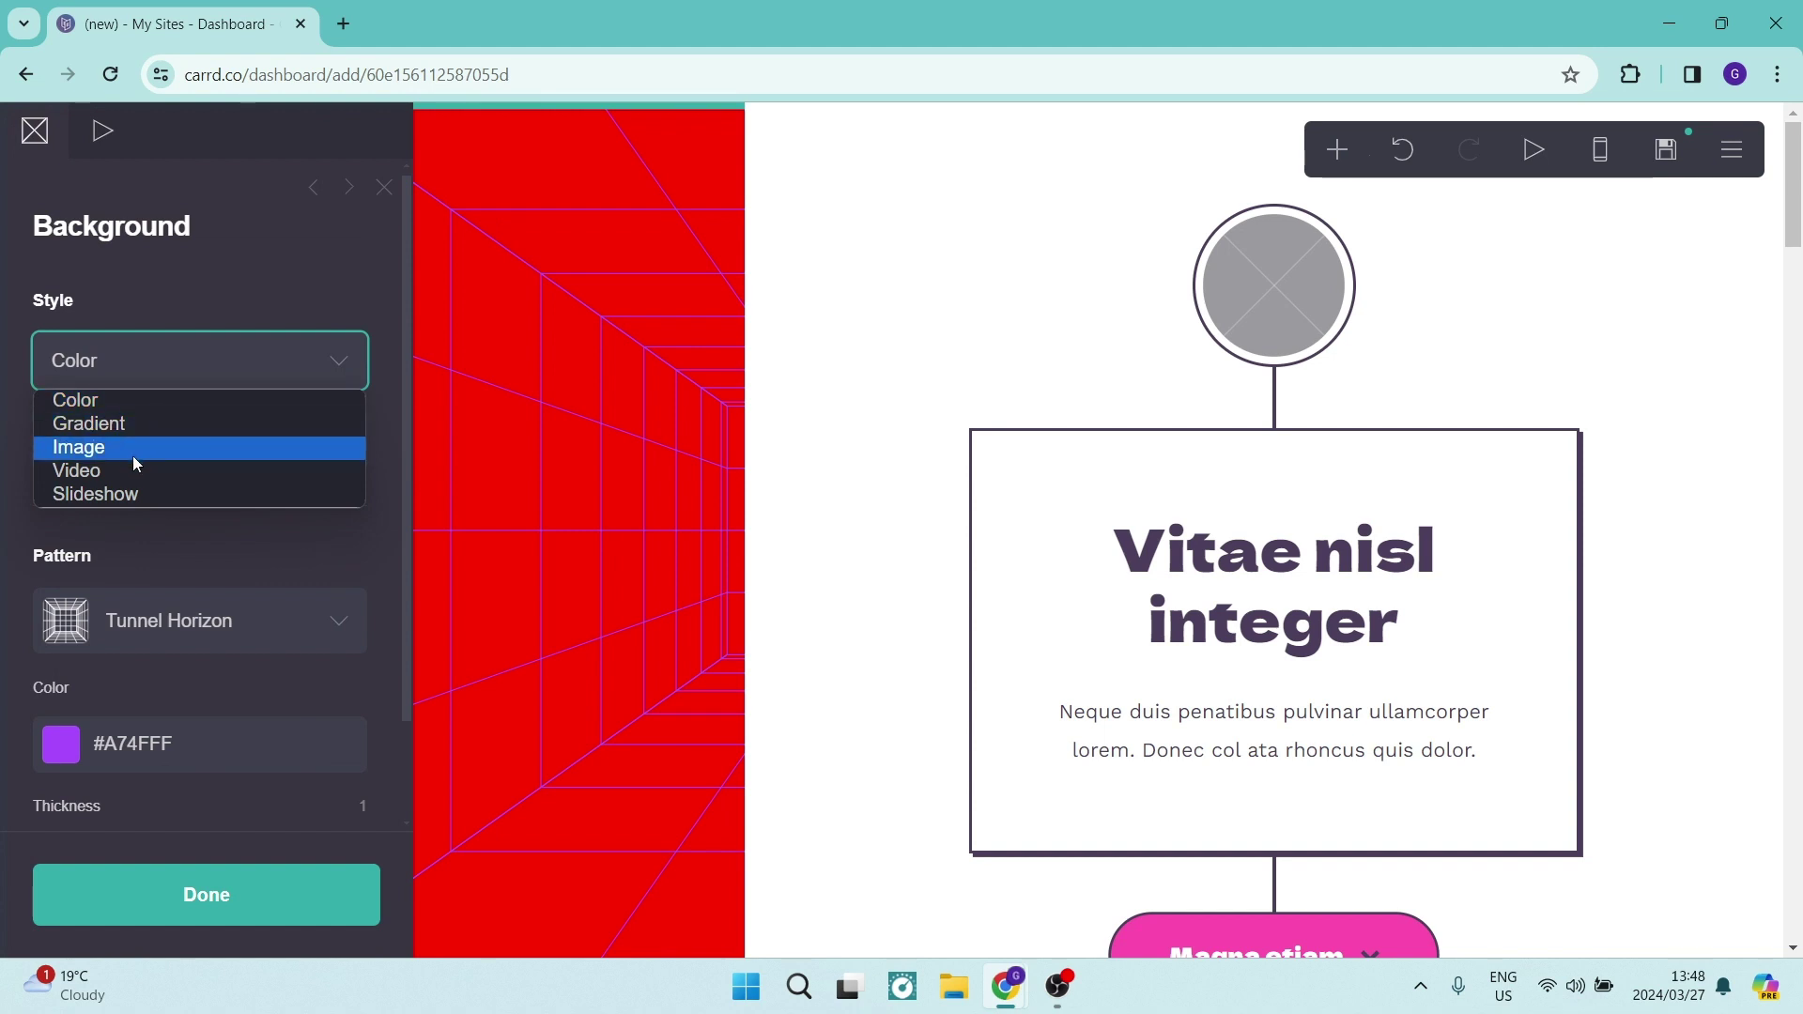
pyautogui.click(225, 279)
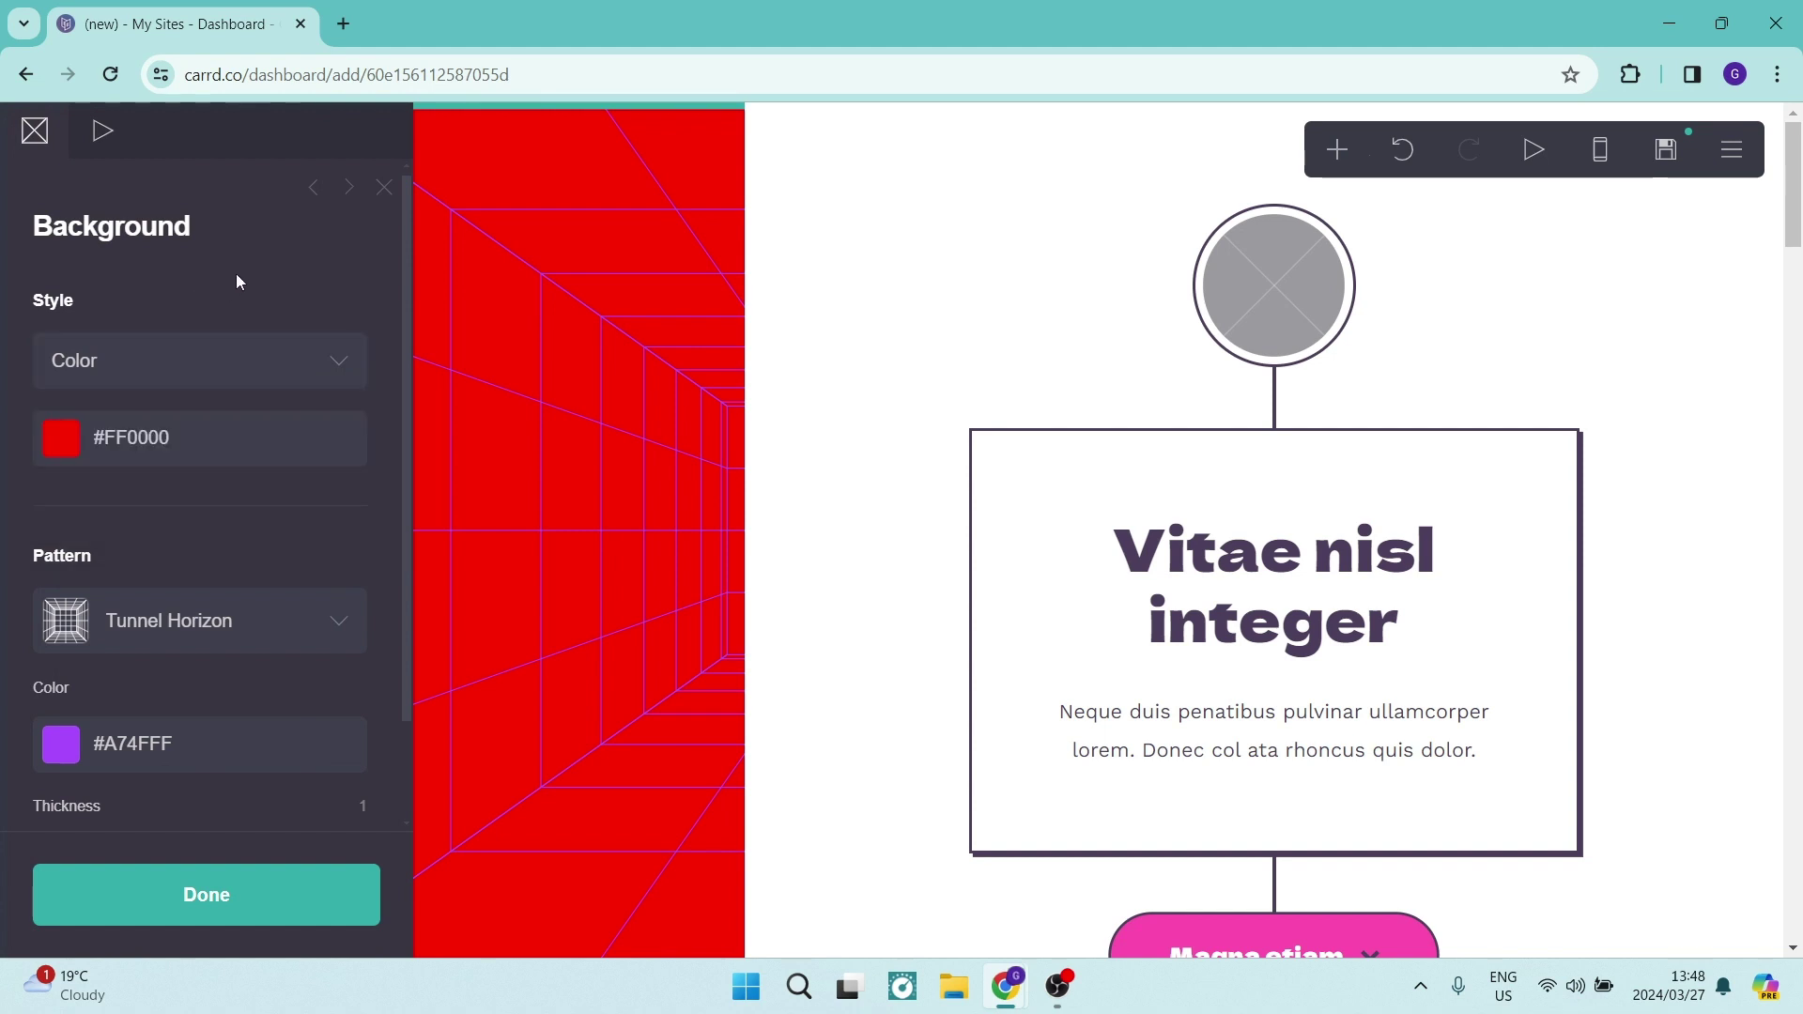
pyautogui.click(384, 189)
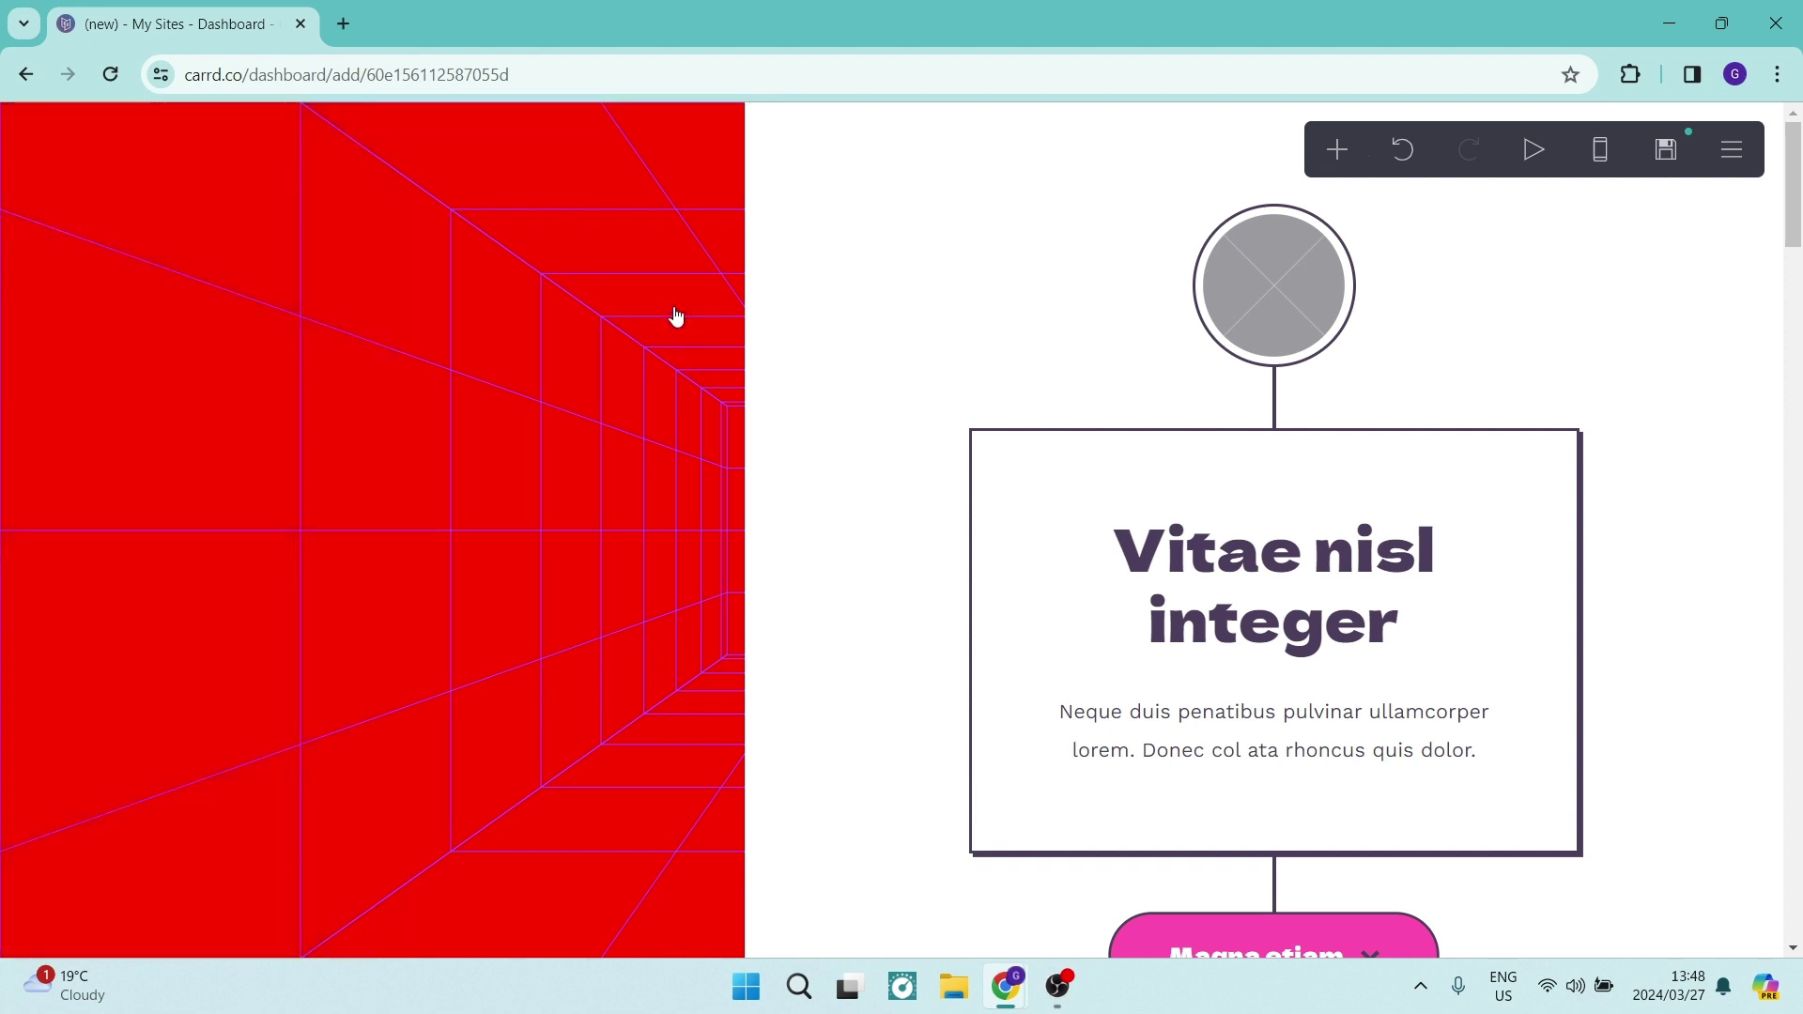
pyautogui.click(1260, 301)
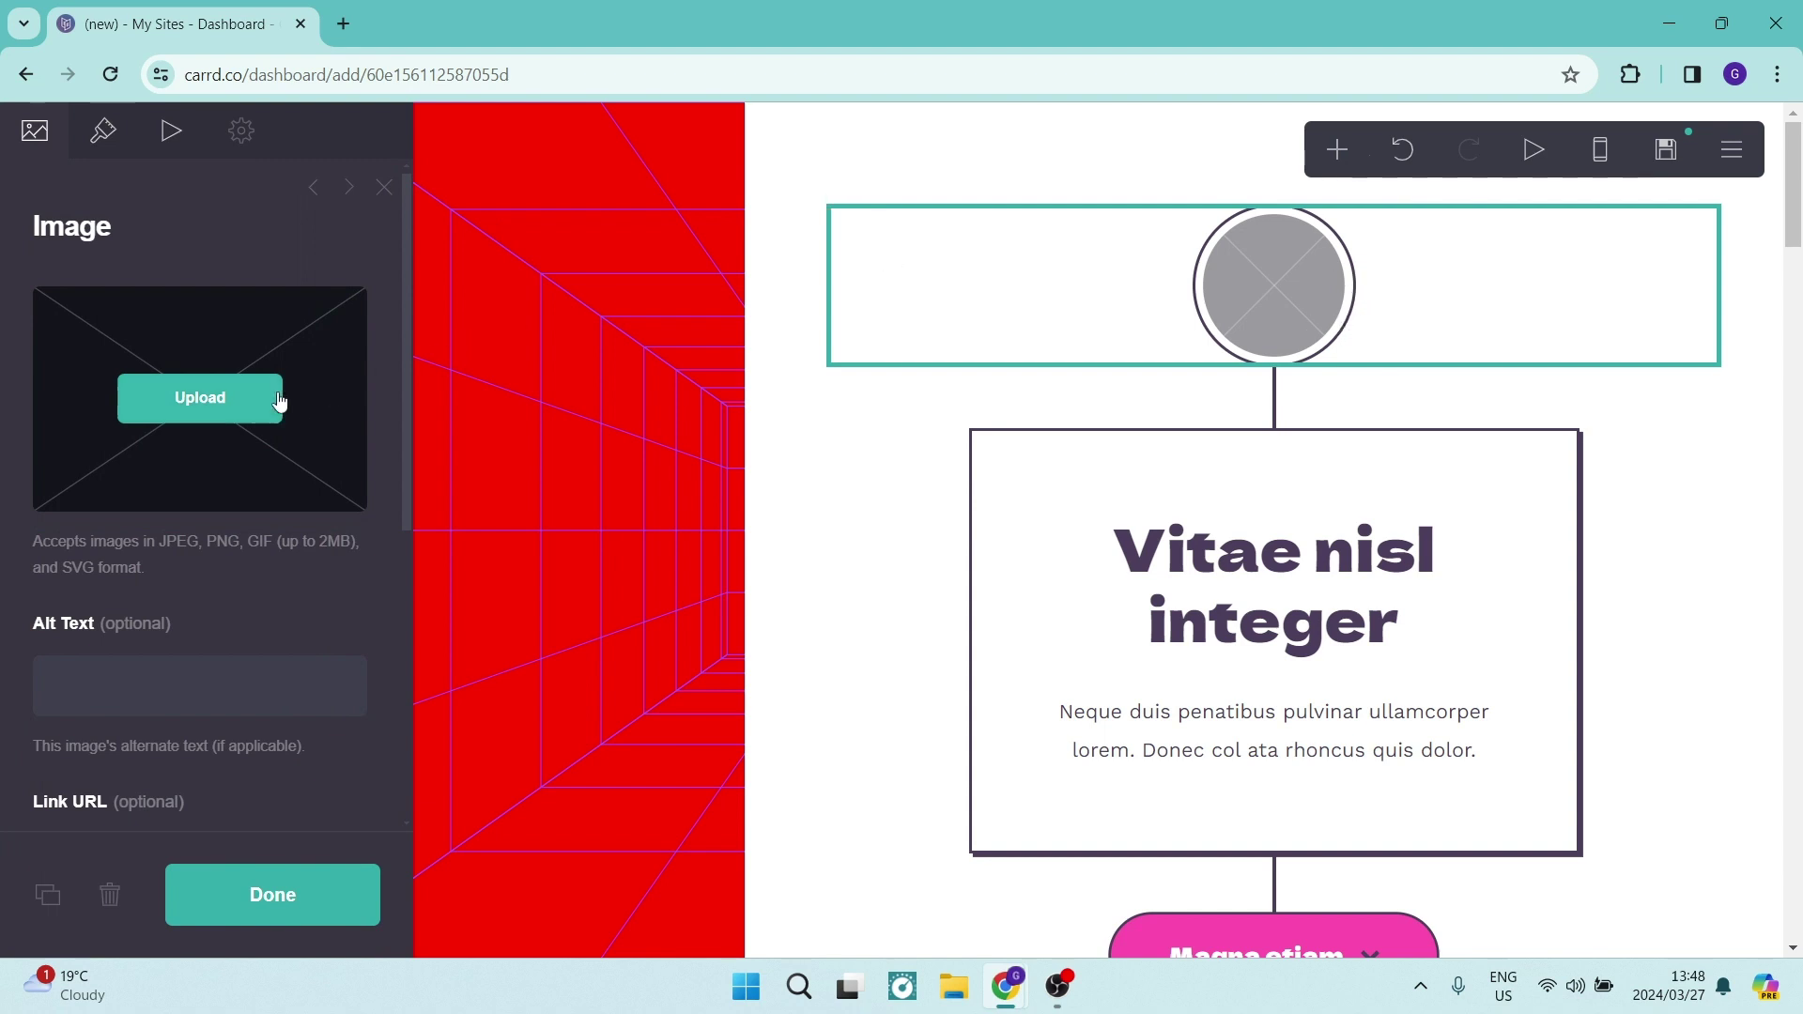
pyautogui.scroll(-2, 199, 521)
pyautogui.scroll(-2, 199, 530)
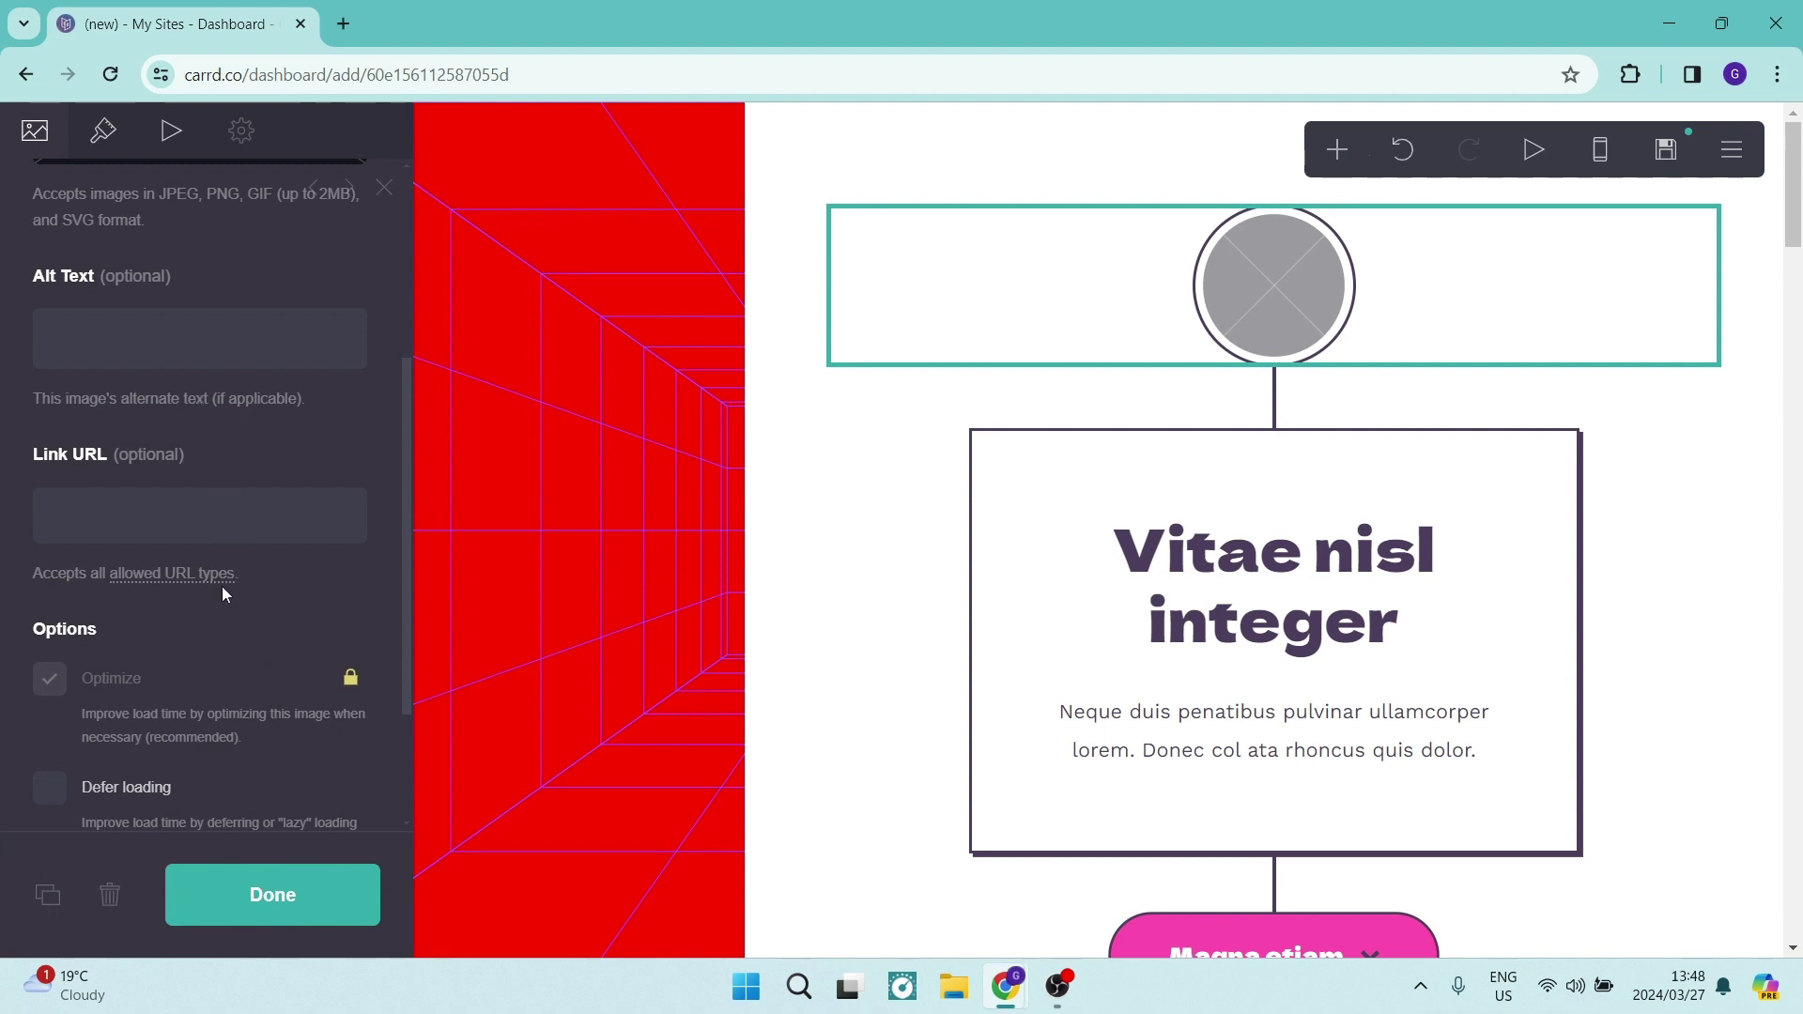
pyautogui.scroll(-2, 224, 592)
pyautogui.scroll(5, 160, 658)
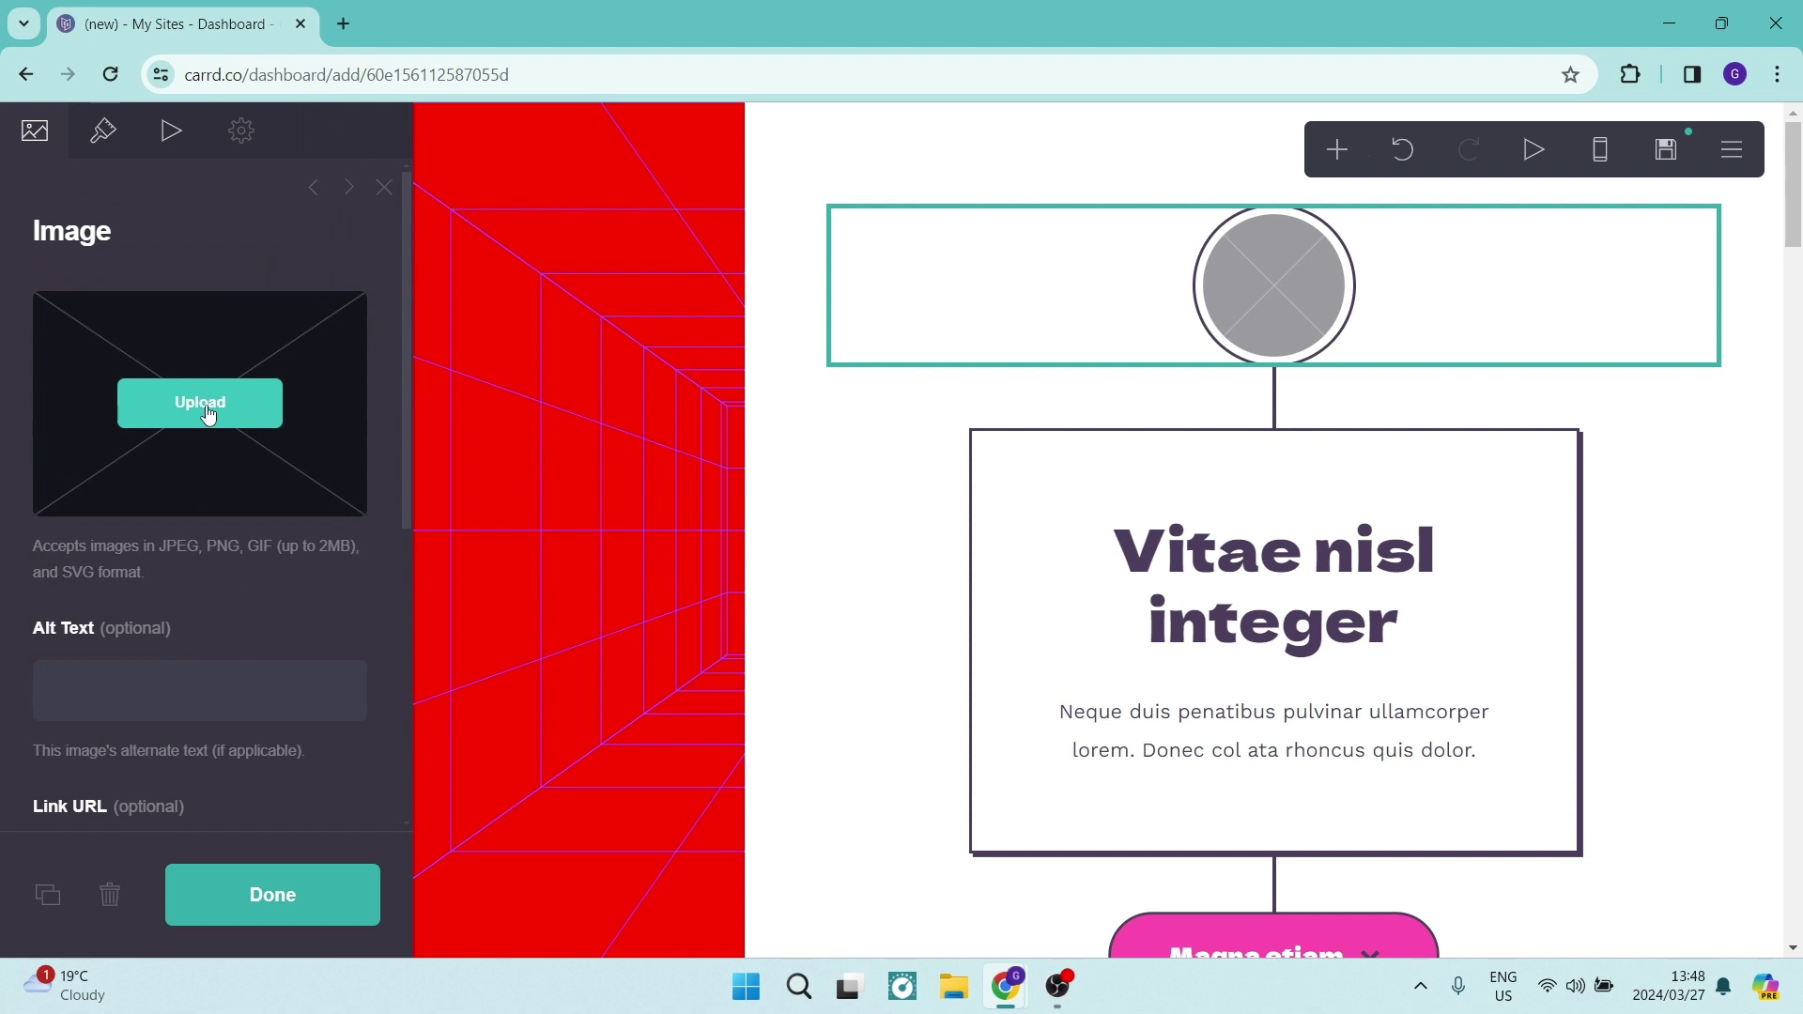
pyautogui.click(383, 188)
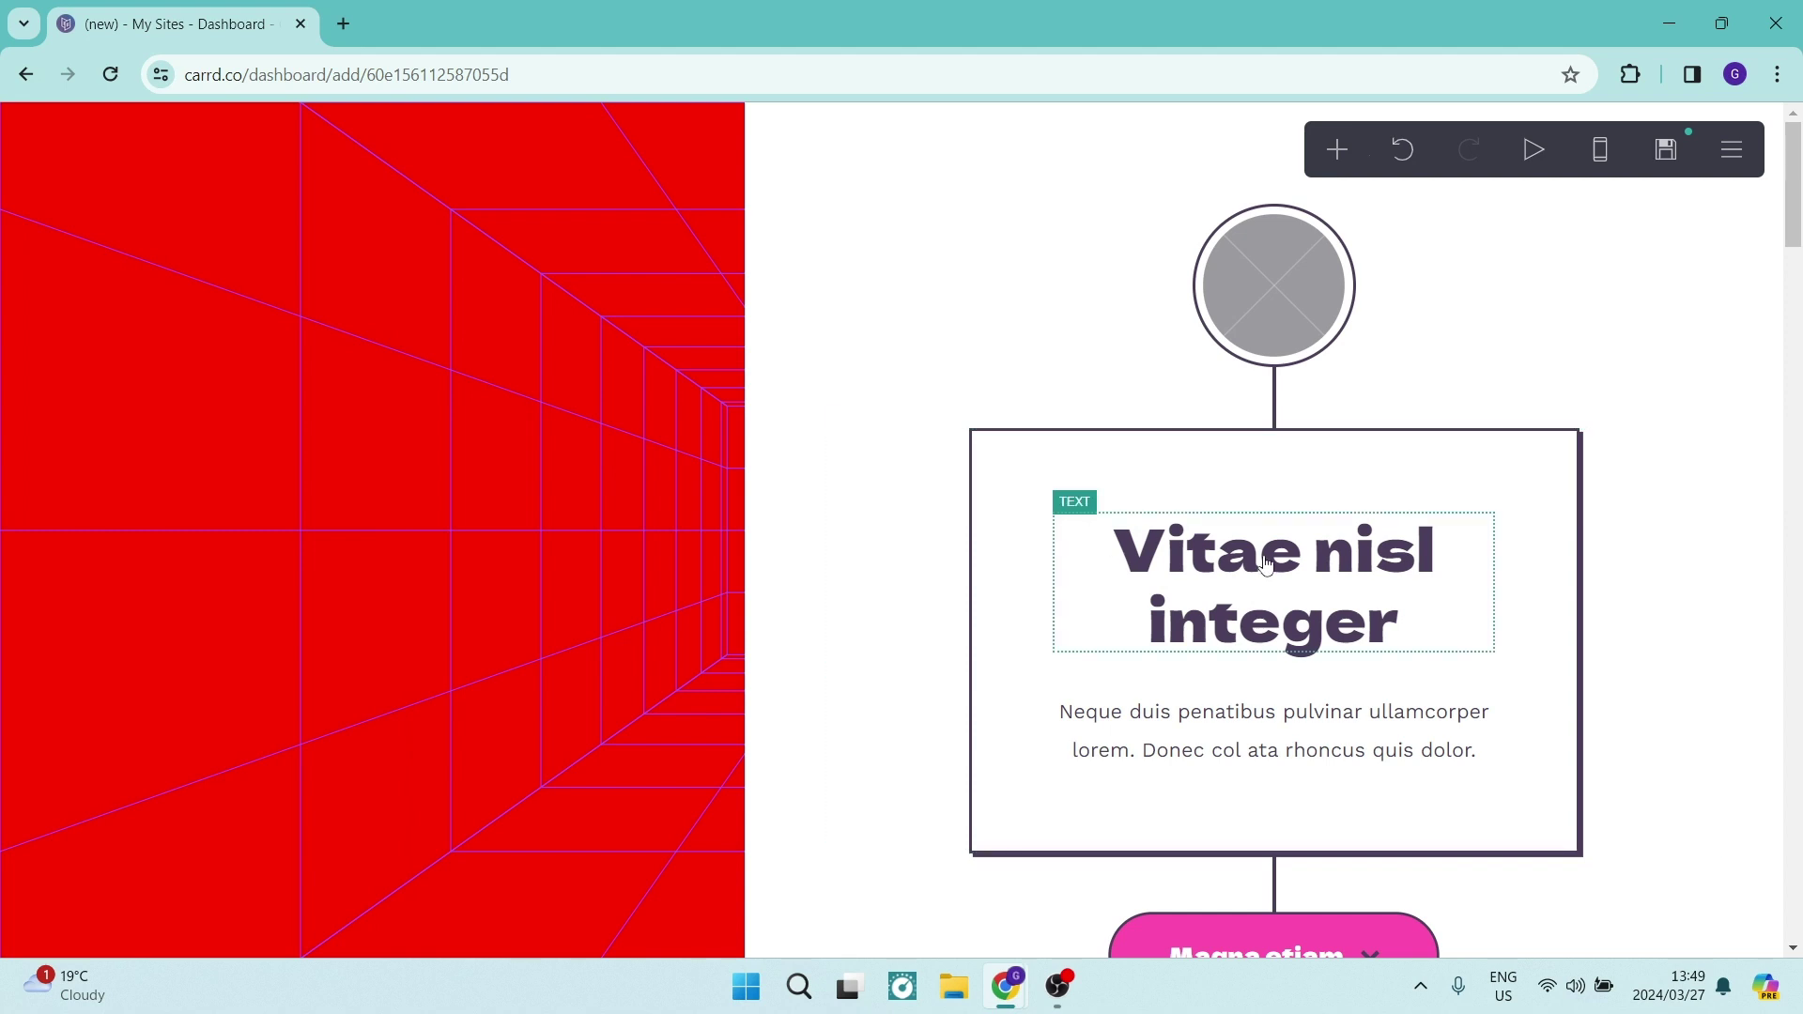
pyautogui.click(1174, 549)
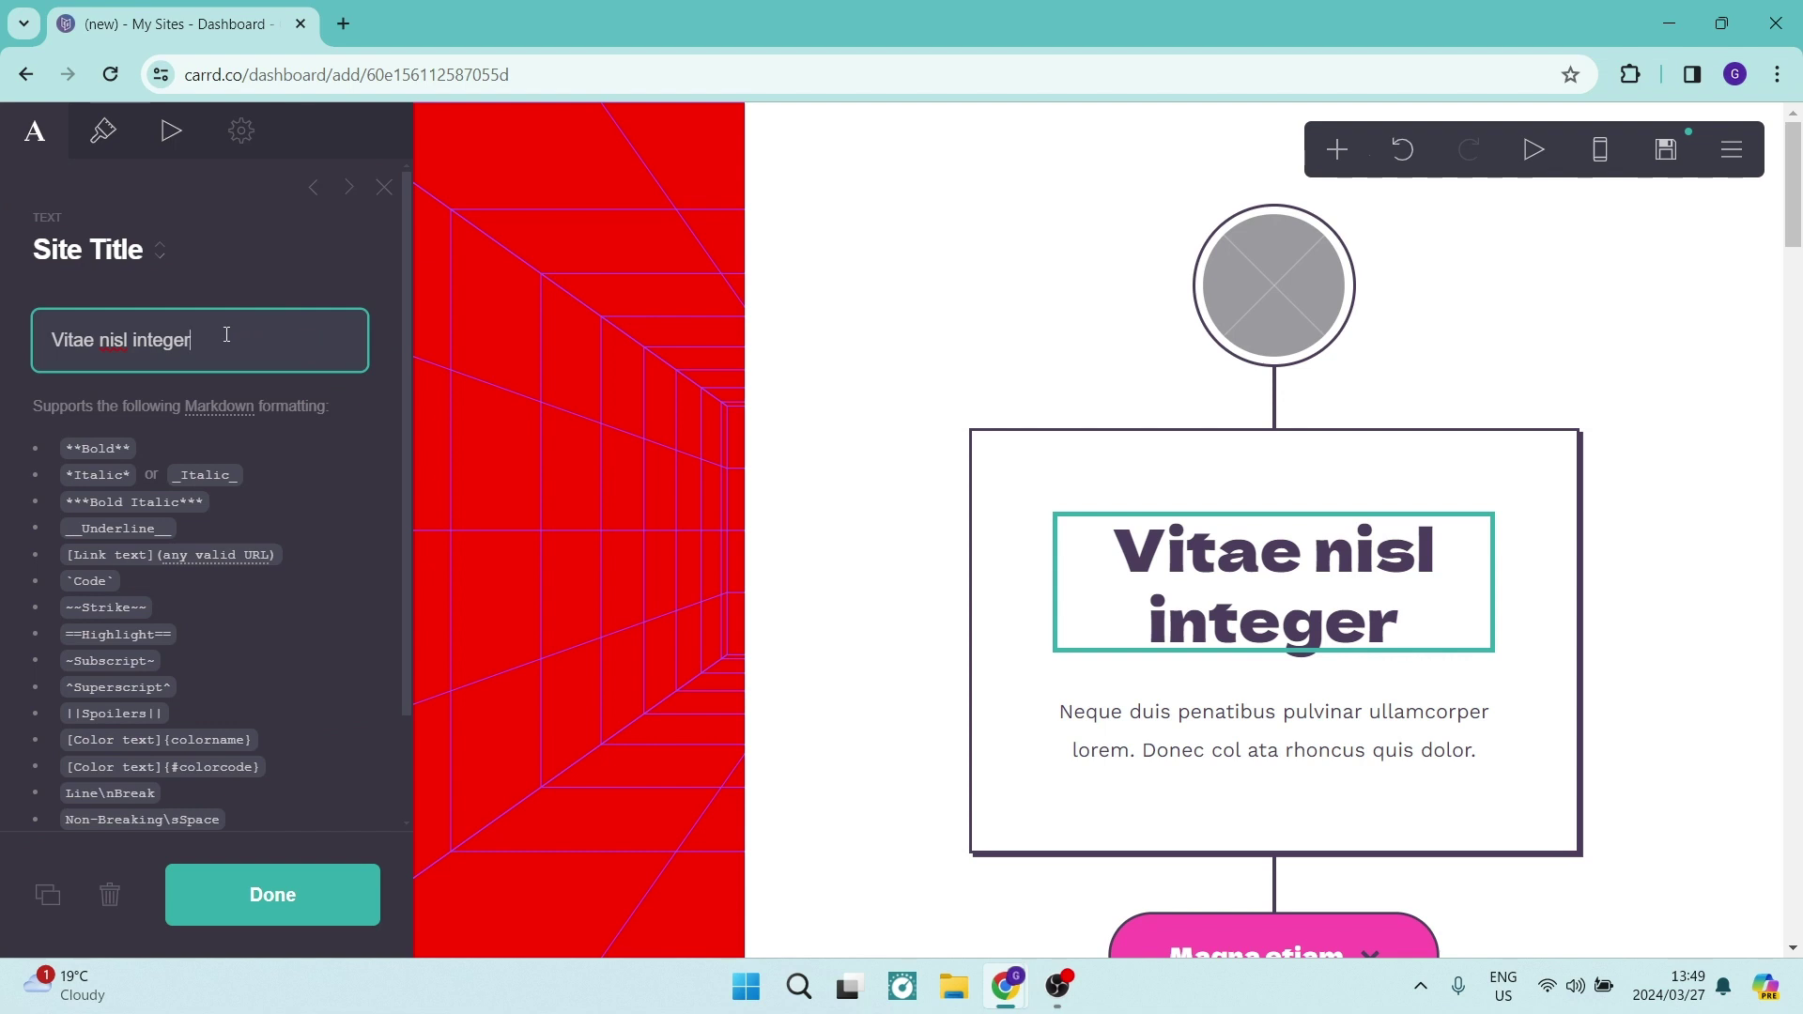
pyautogui.click(160, 255)
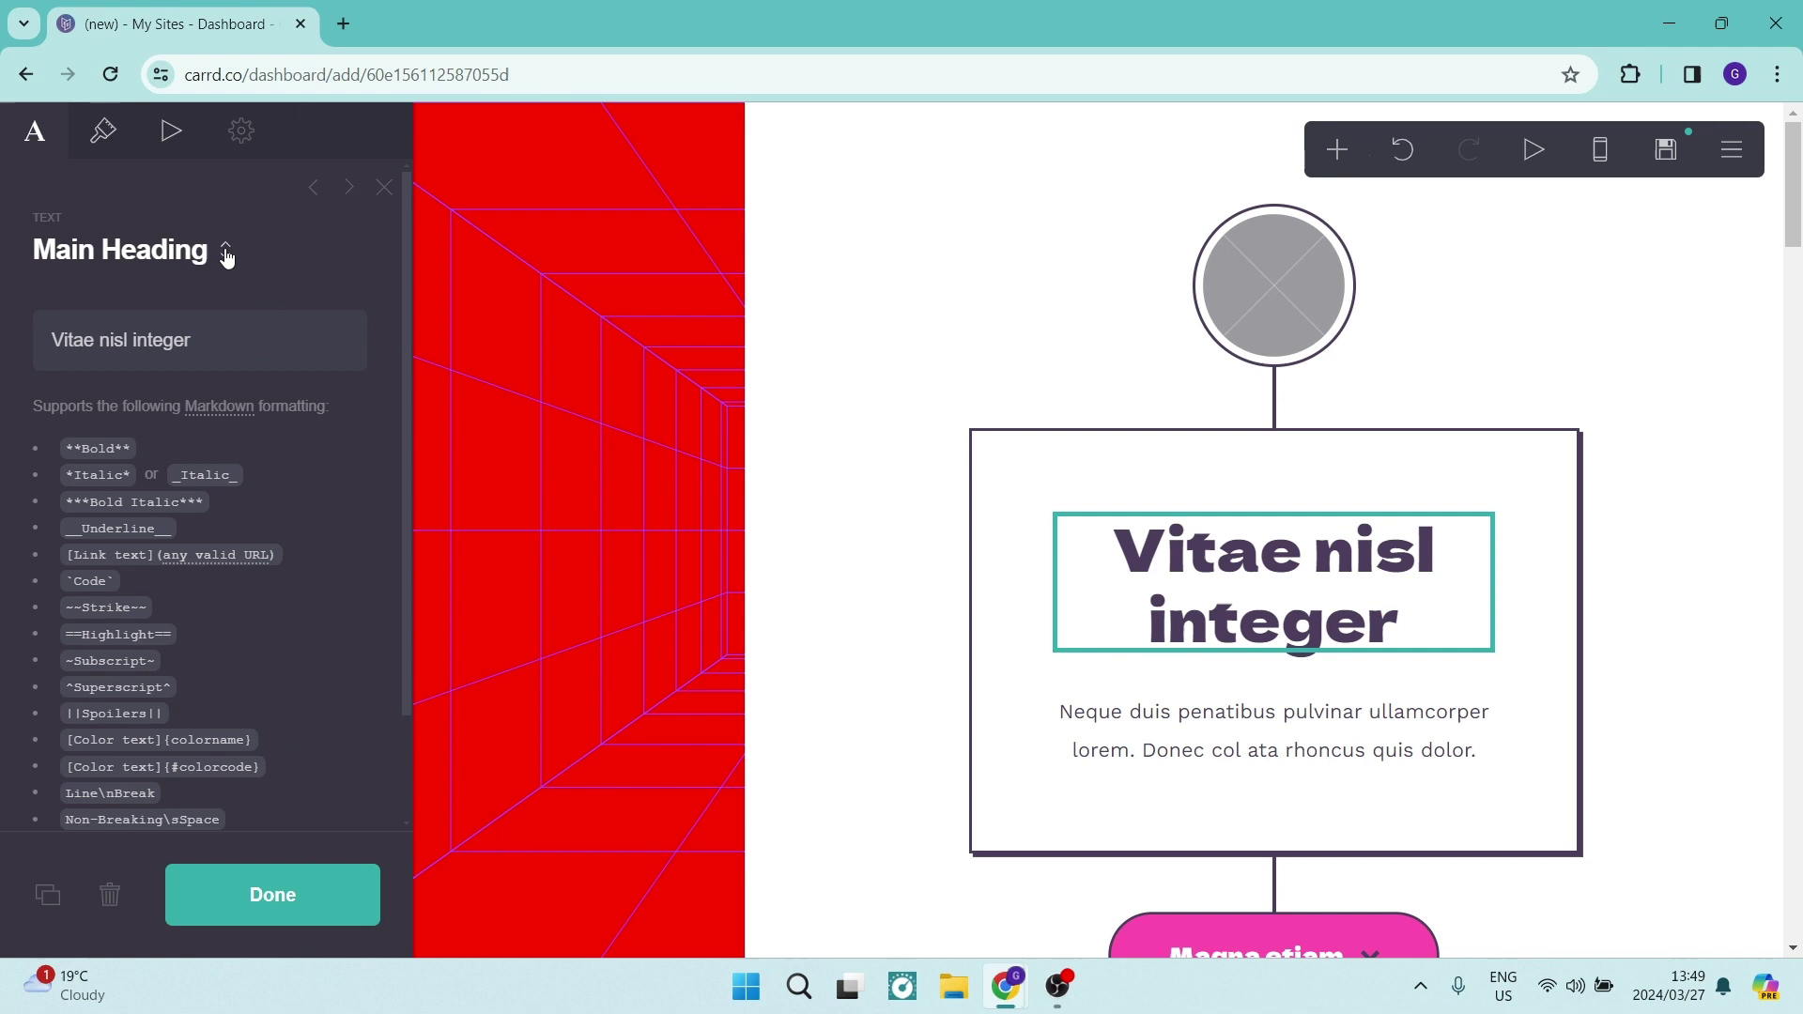
pyautogui.click(223, 257)
pyautogui.click(208, 256)
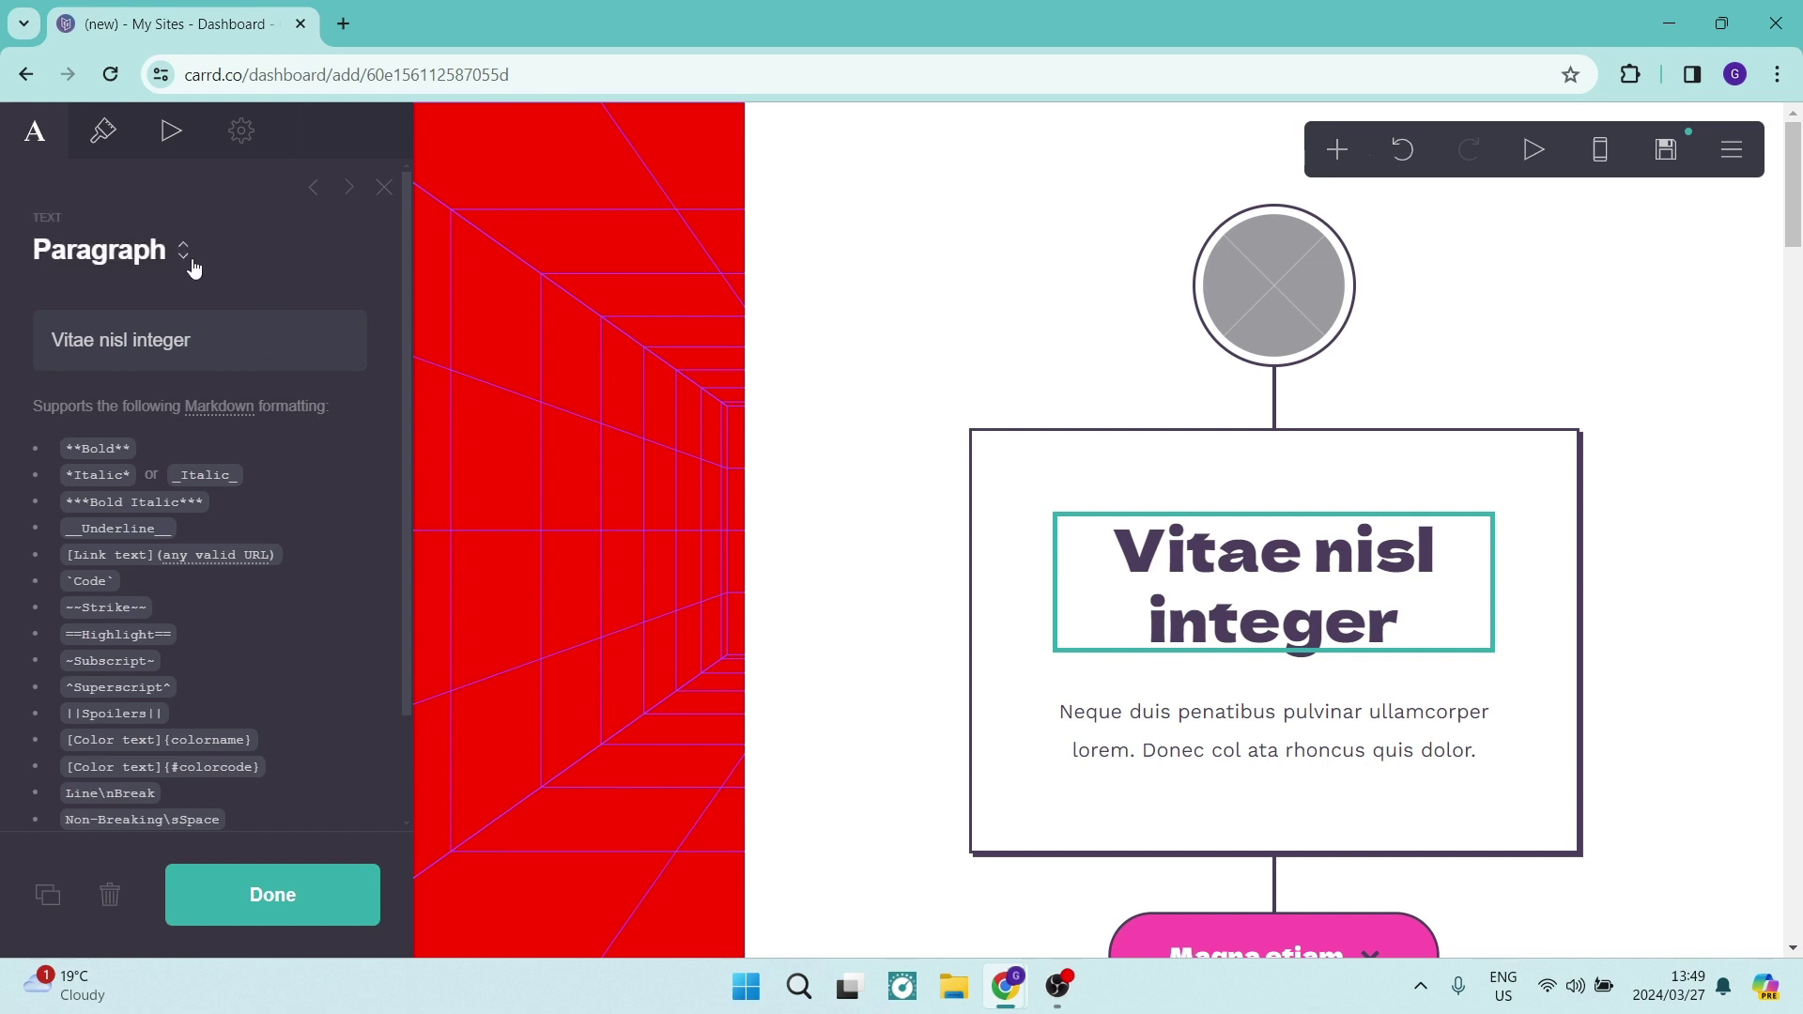
pyautogui.click(182, 256)
pyautogui.click(104, 232)
pyautogui.scroll(-2, 170, 473)
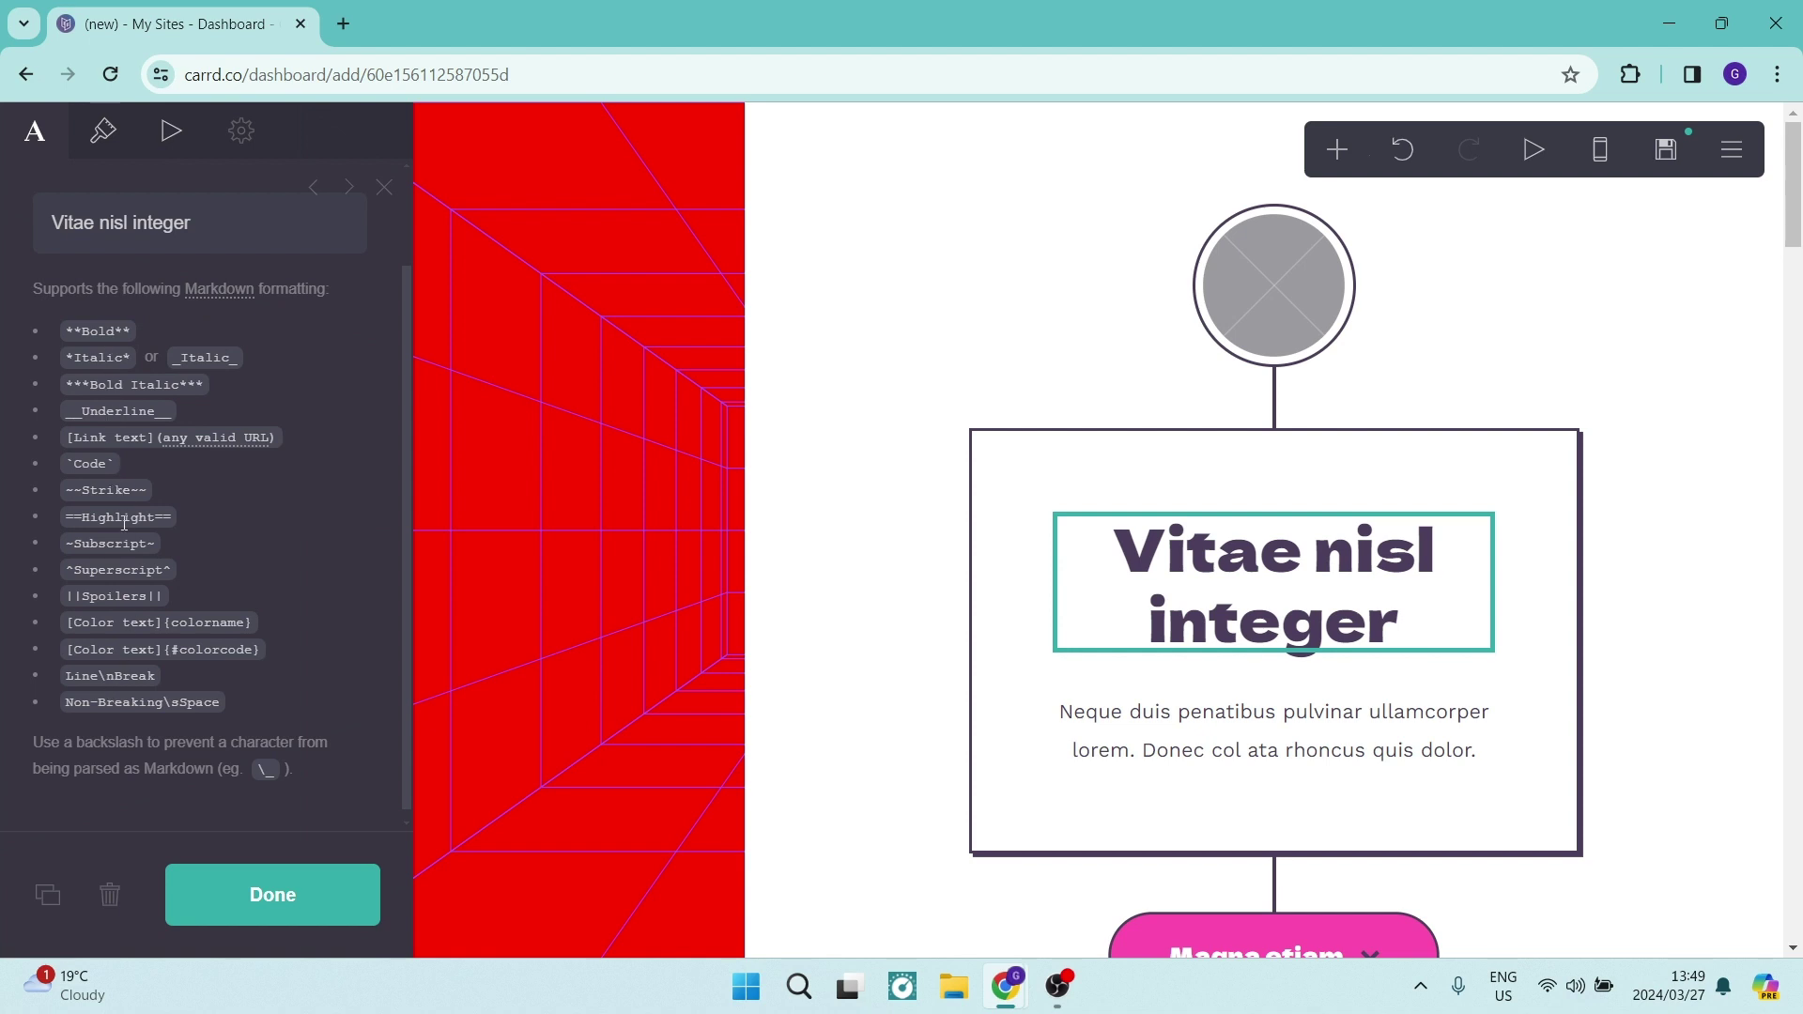
pyautogui.click(197, 234)
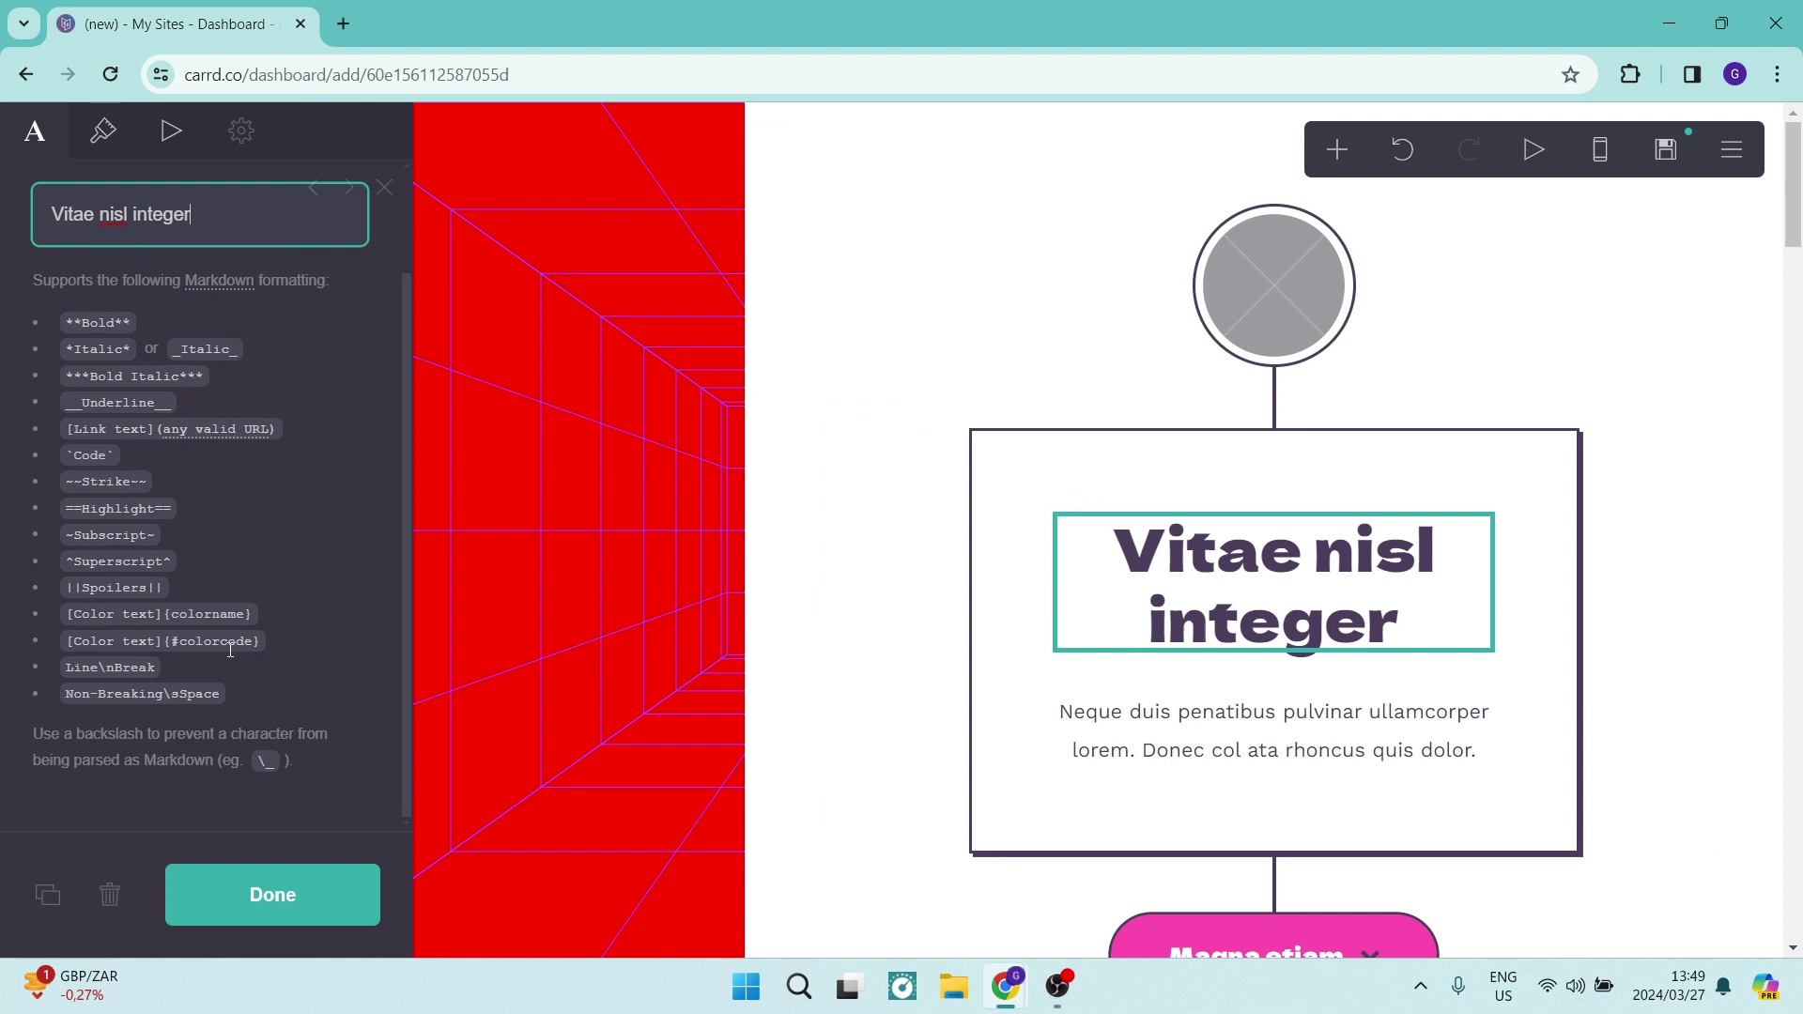
# - Finish editing the 'Vitae nisl integer' heading and bring up the add-element menu
pyautogui.click(219, 896)
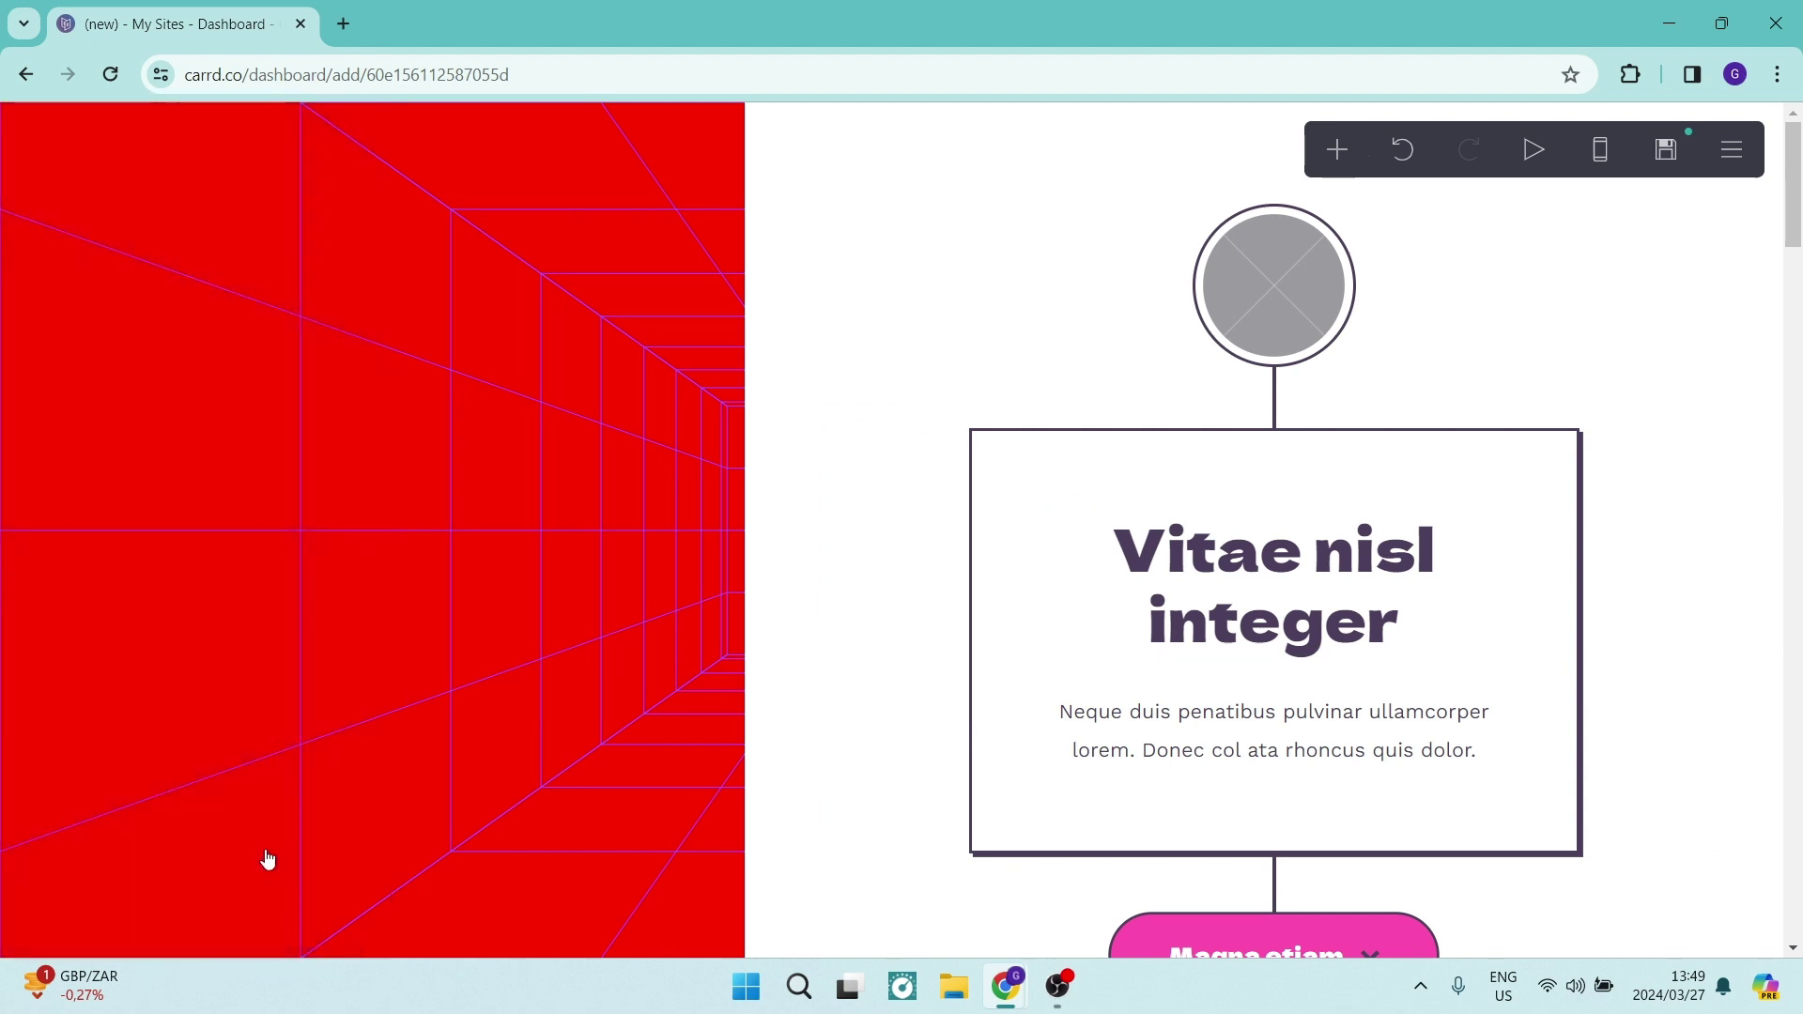
pyautogui.scroll(-12, 1202, 526)
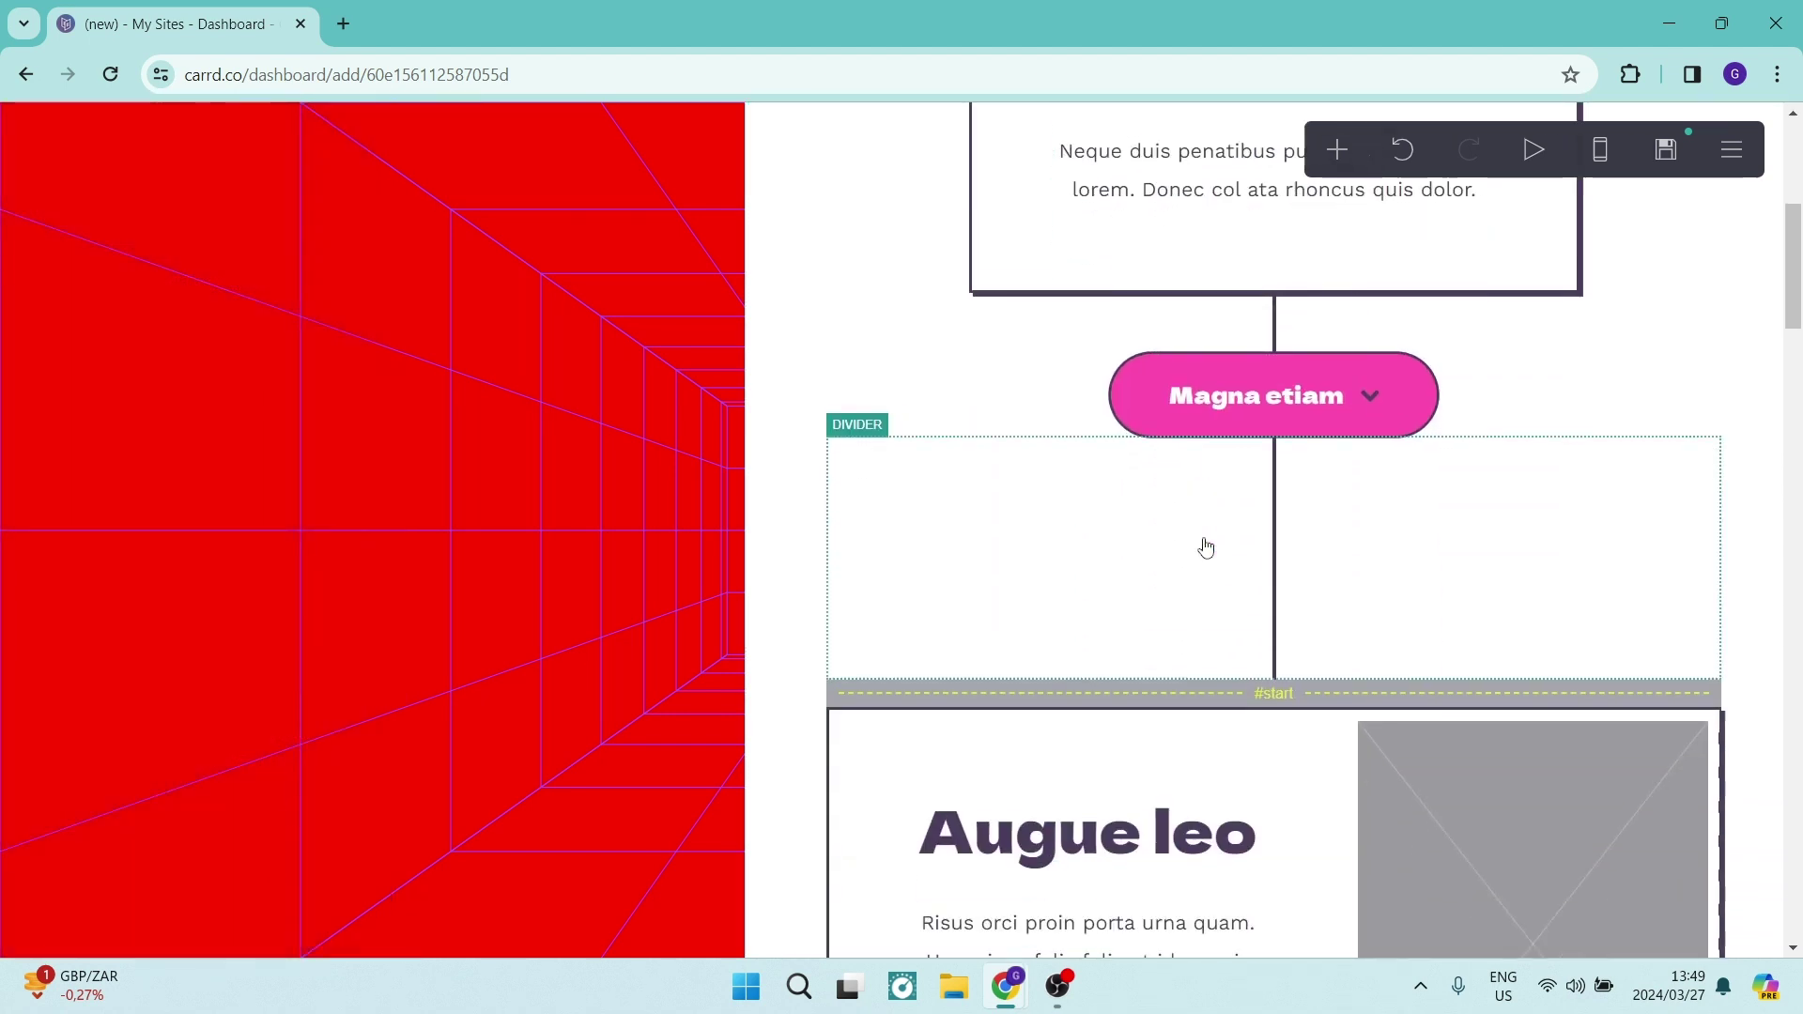
pyautogui.scroll(-15, 1203, 547)
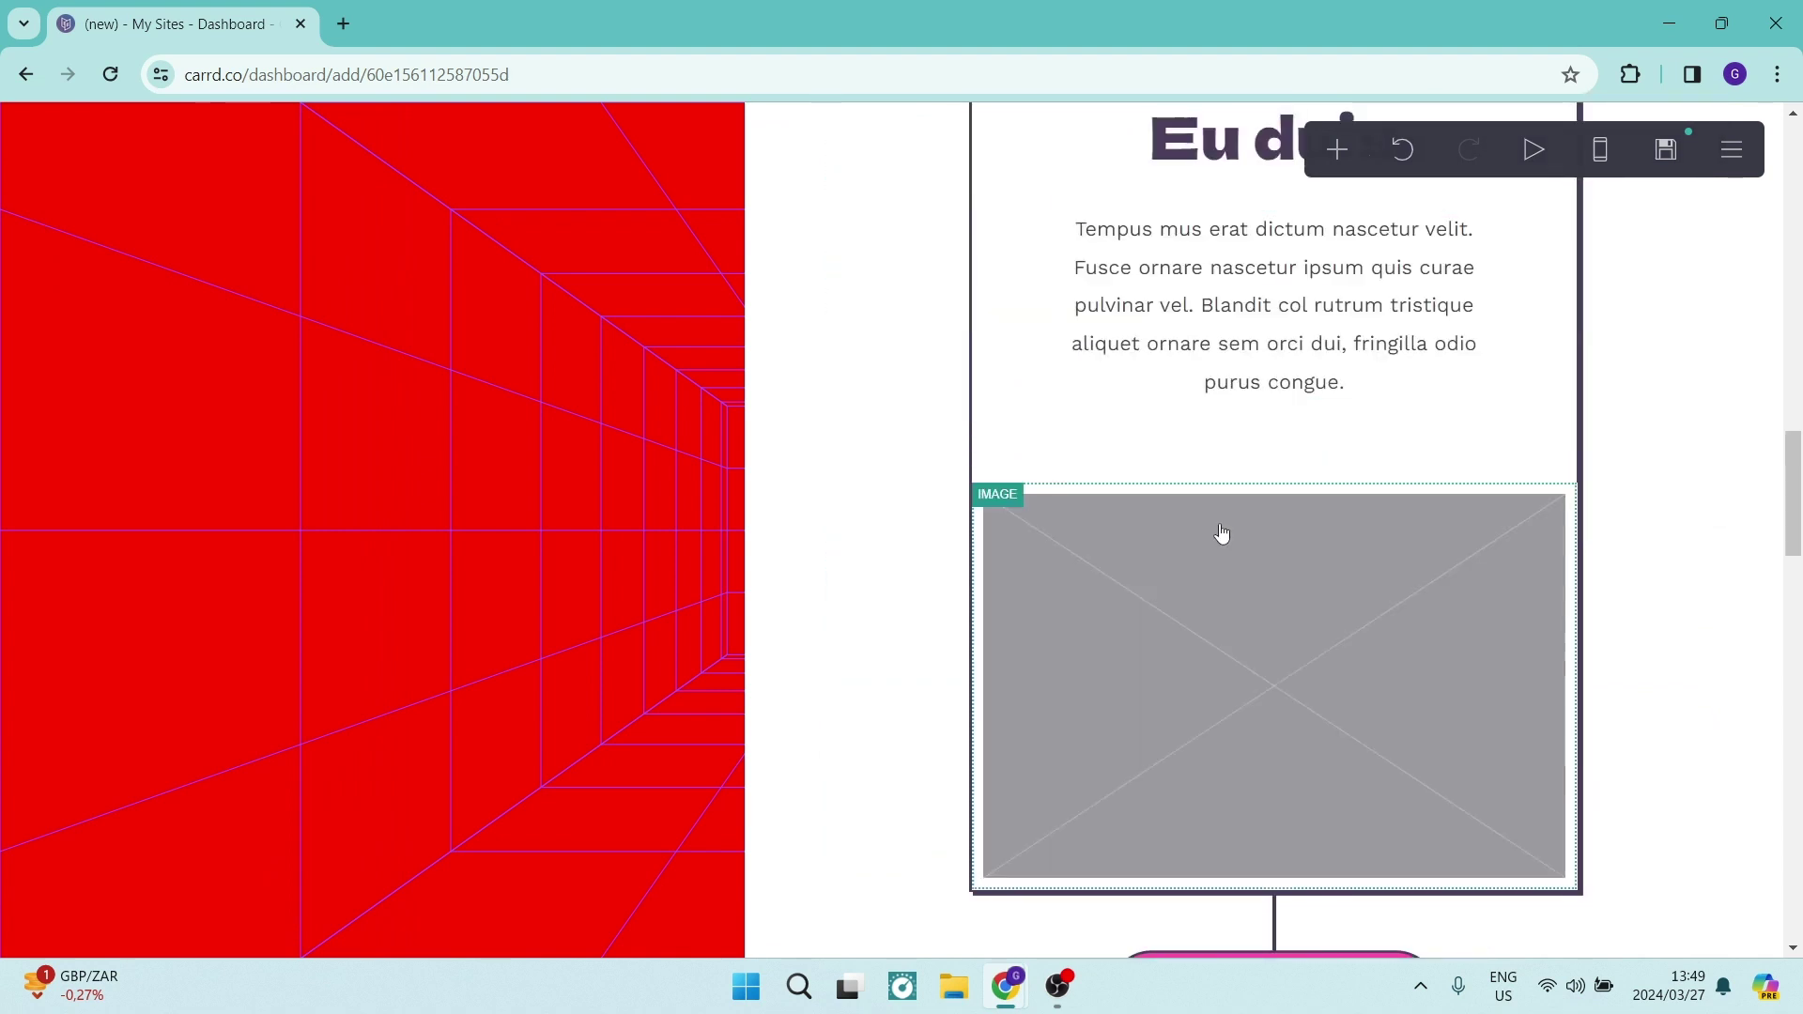
pyautogui.scroll(-8, 1231, 545)
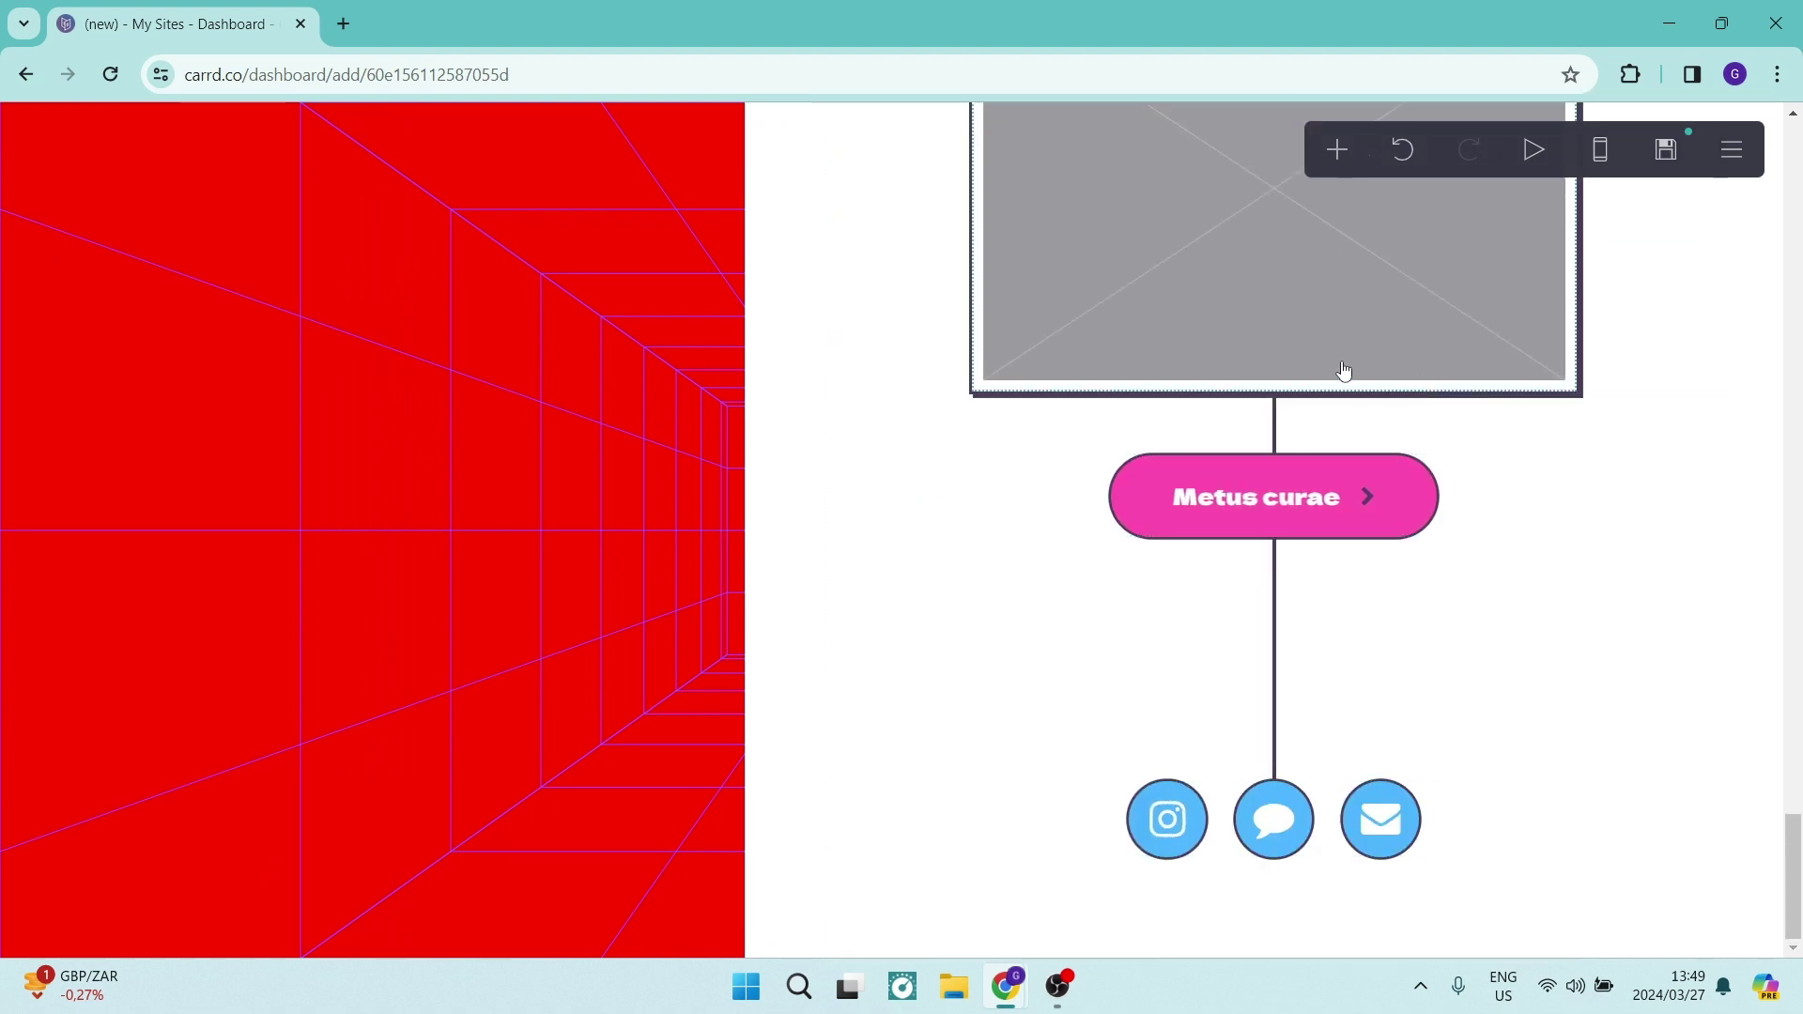
pyautogui.scroll(10, 1315, 329)
pyautogui.scroll(10, 1305, 304)
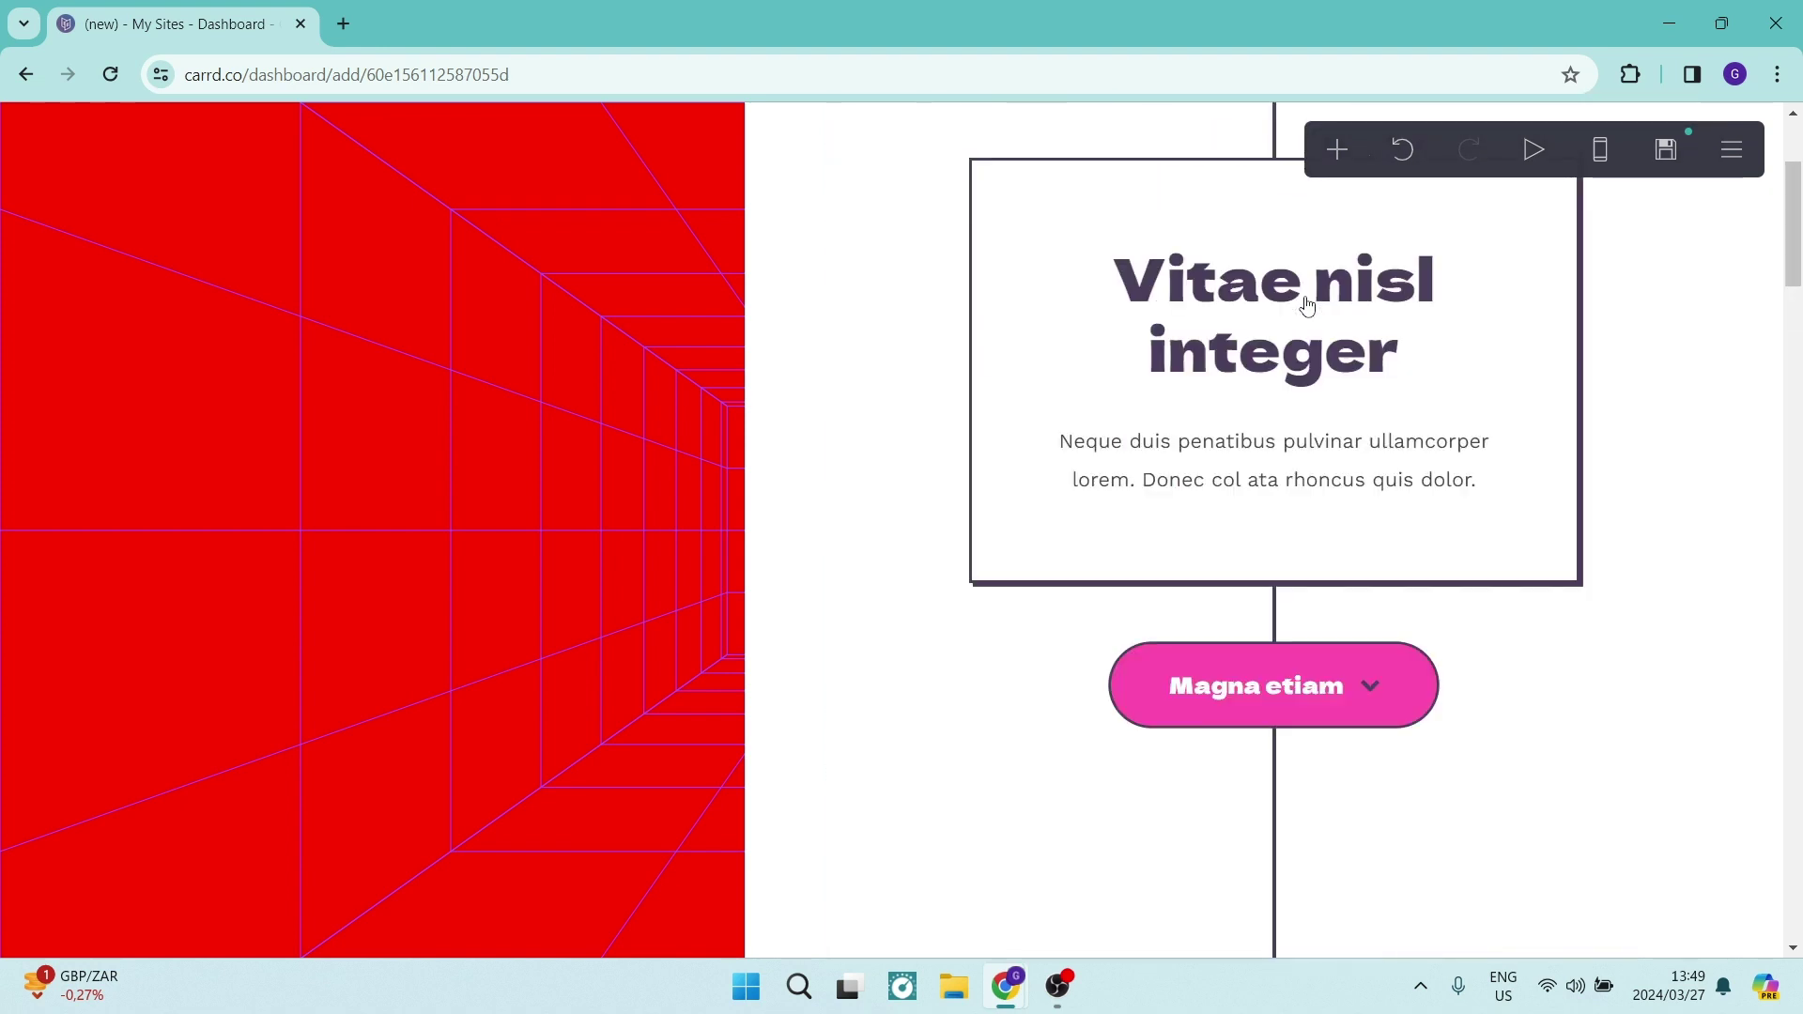
pyautogui.click(1335, 150)
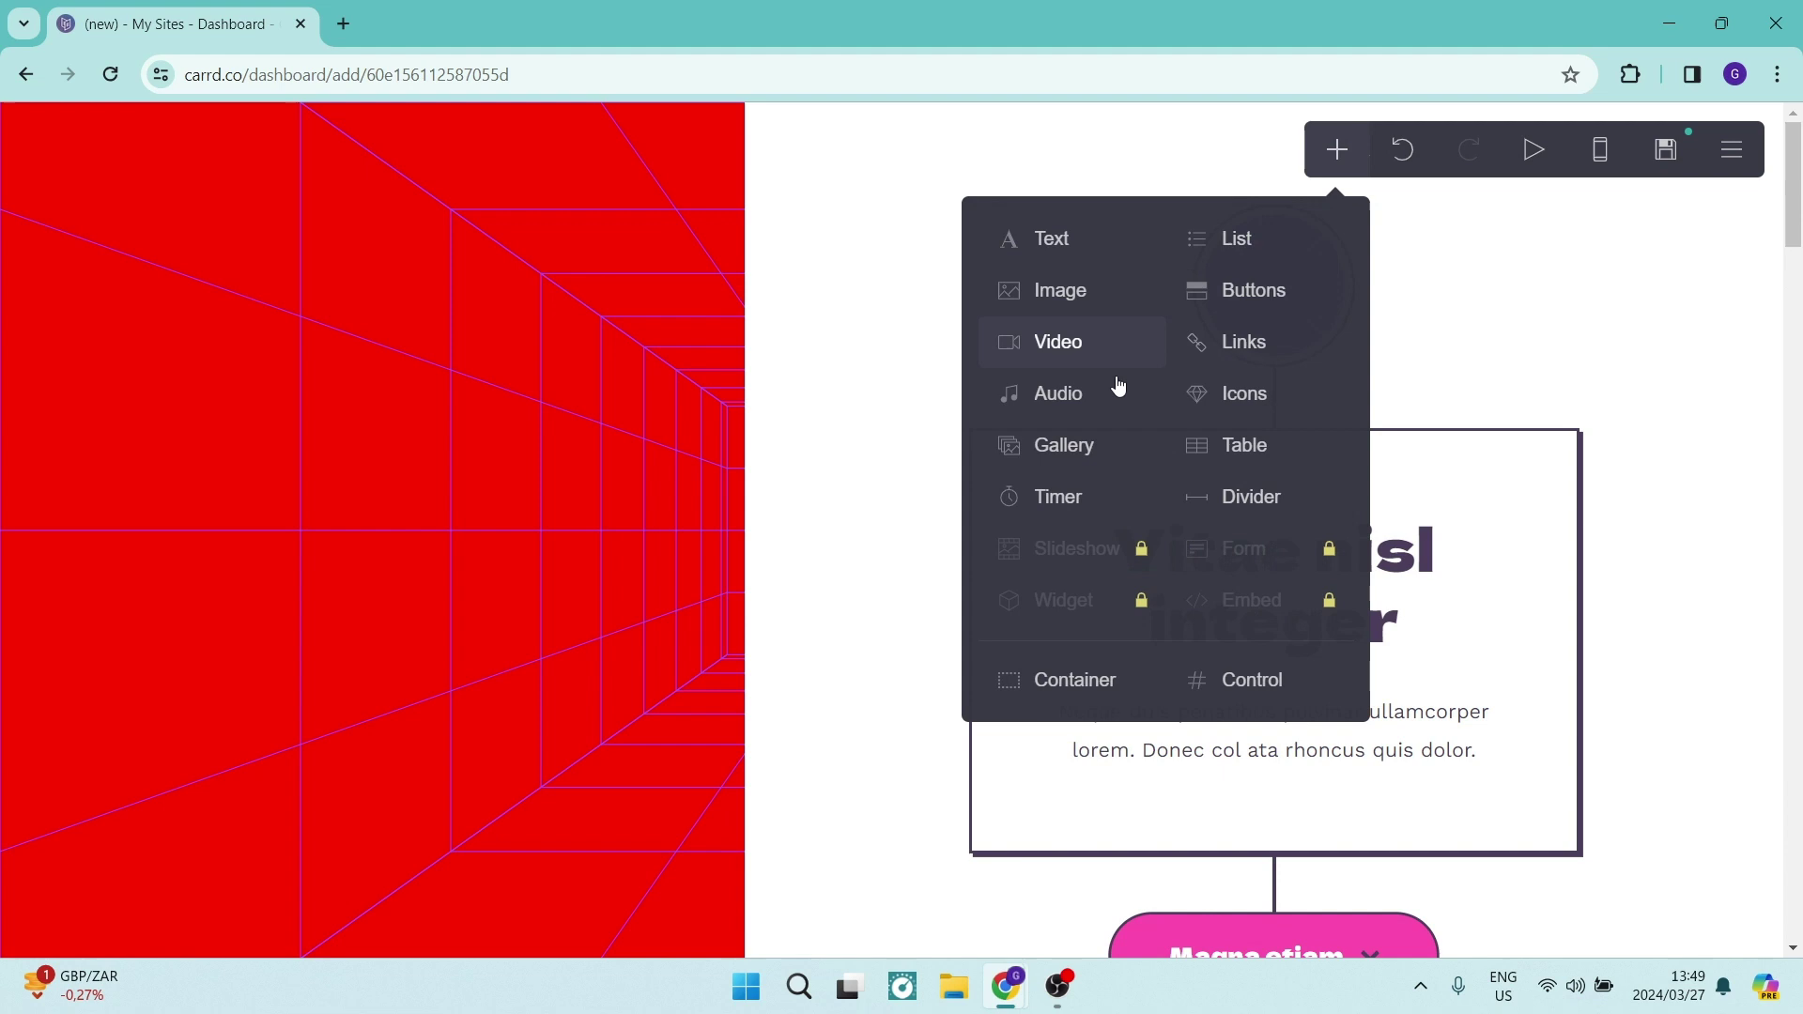
# - Add a three-book table with Title, Author, Year and ISBN columns beneath the Aliquam vitae button
pyautogui.click(1225, 442)
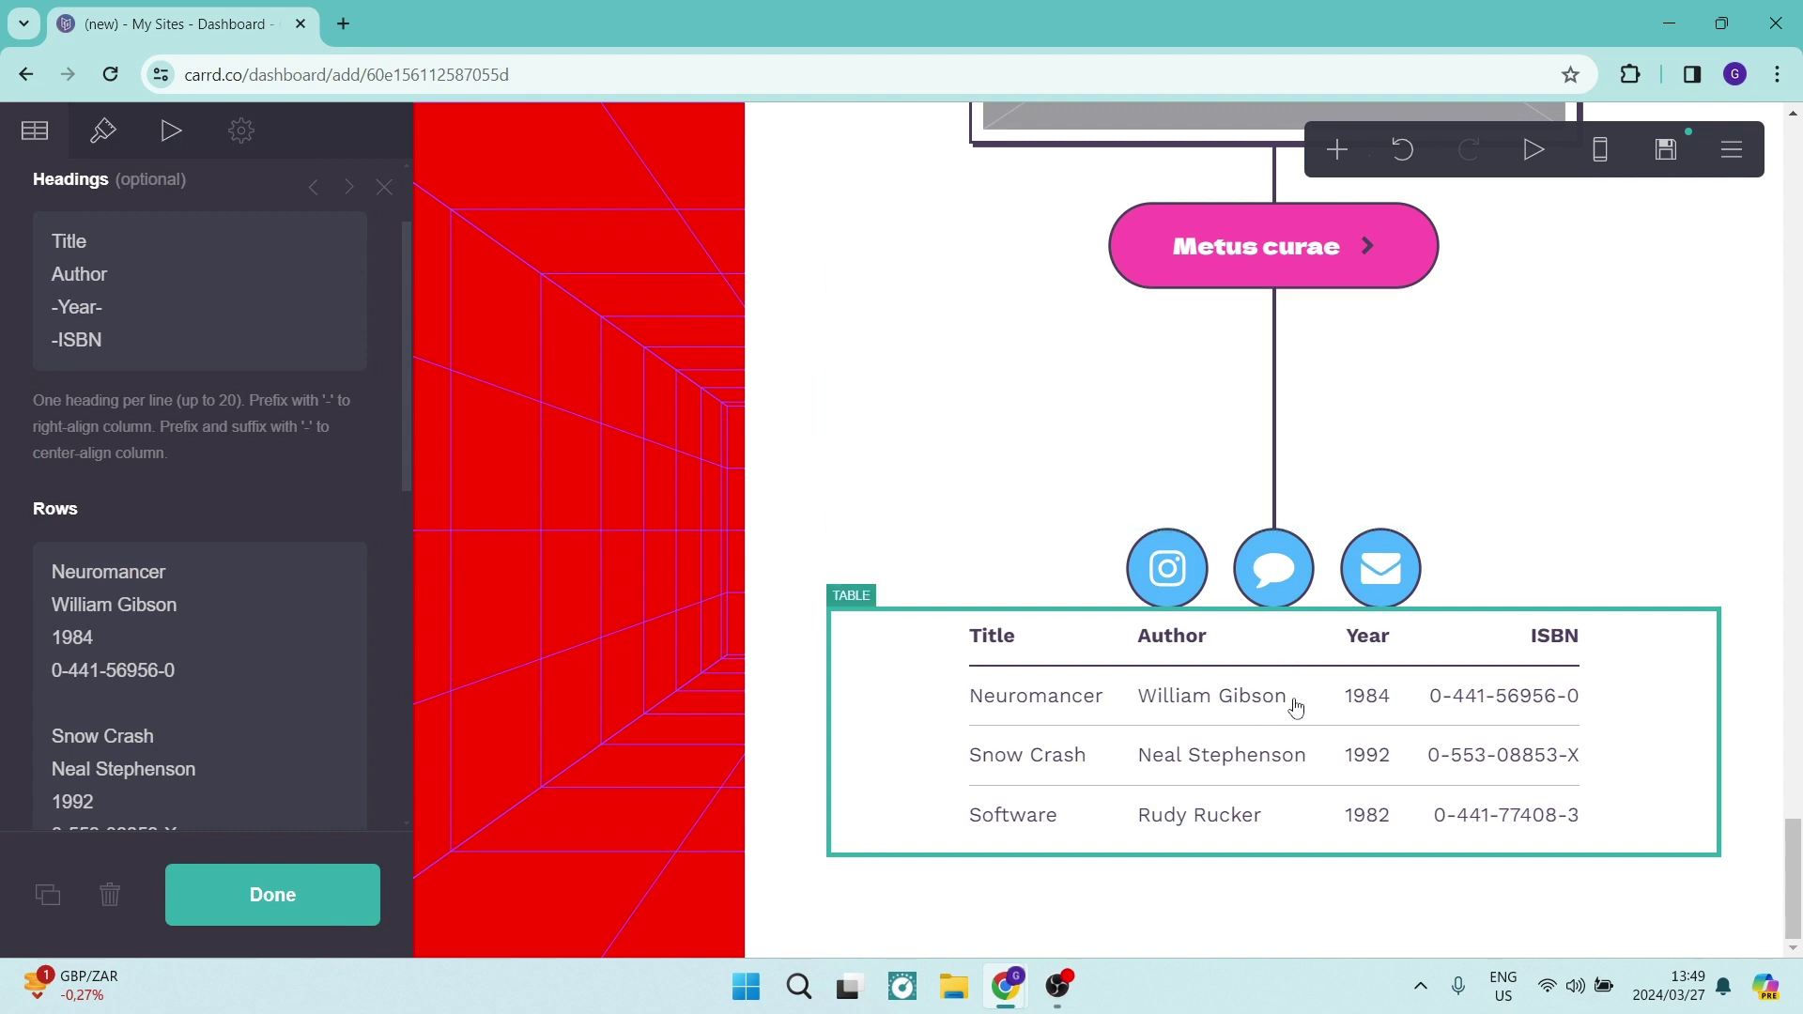
pyautogui.press('Escape')
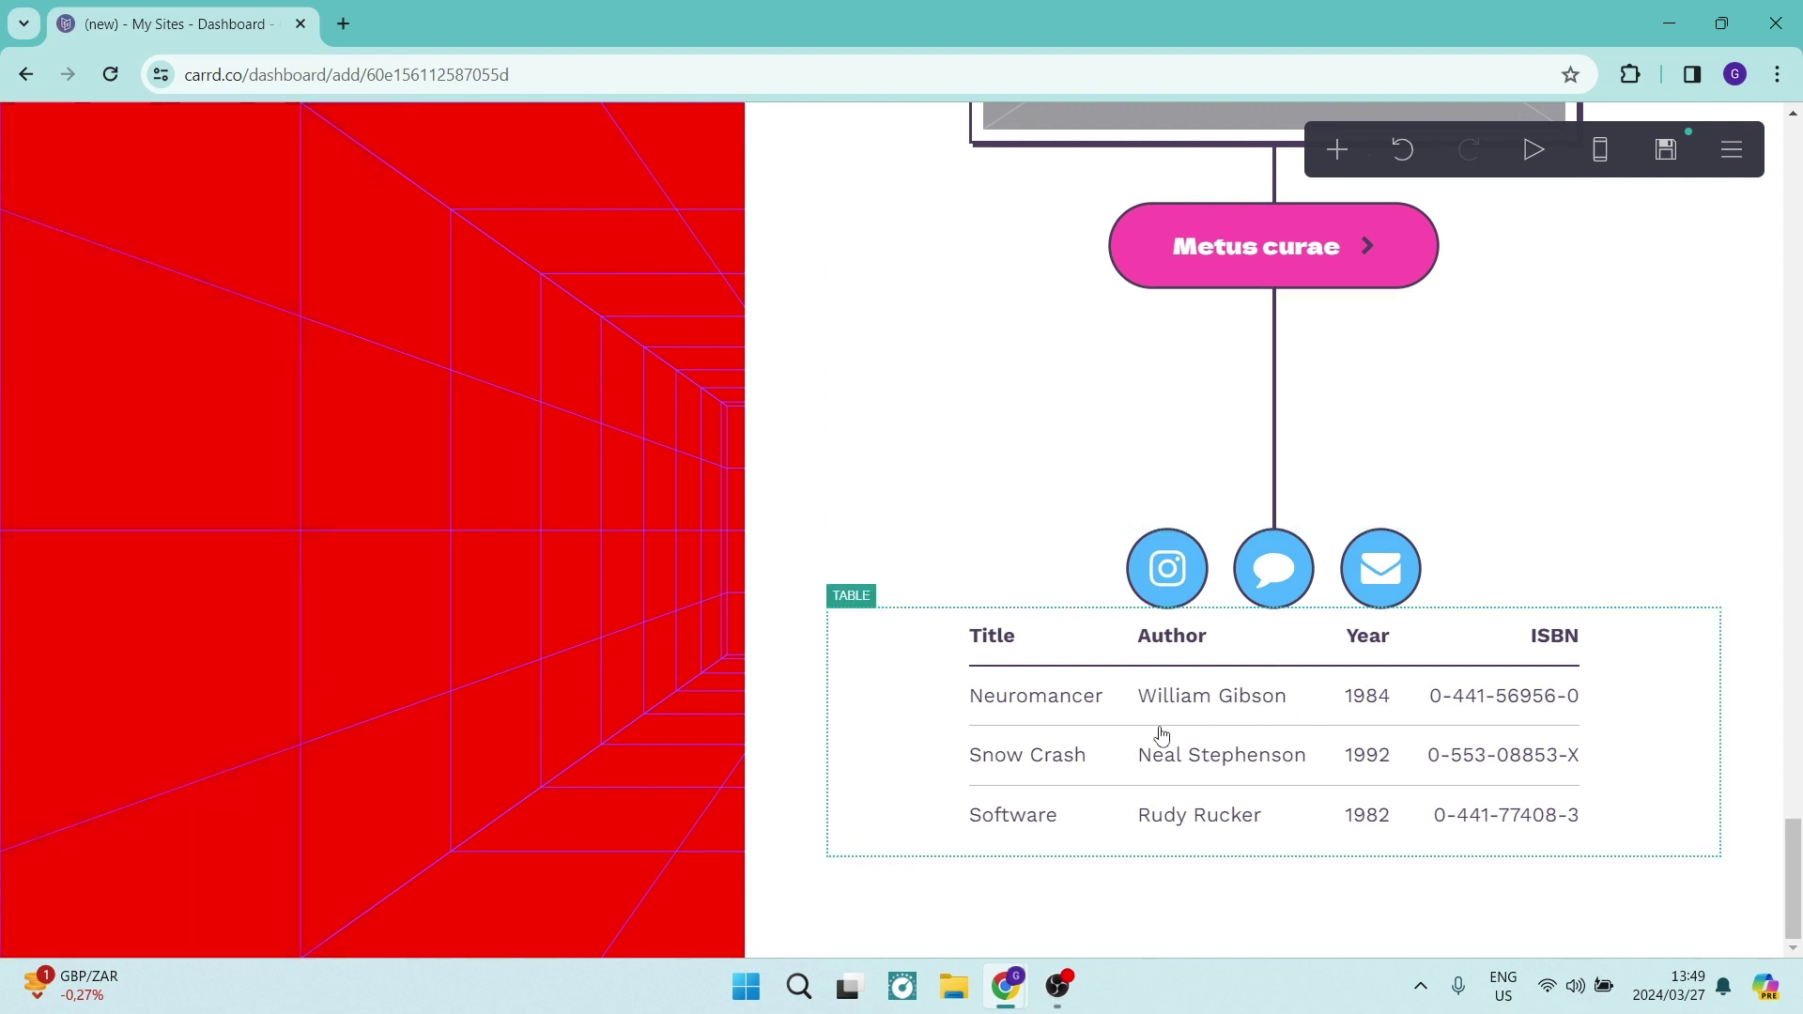
pyautogui.click(1162, 736)
pyautogui.click(238, 315)
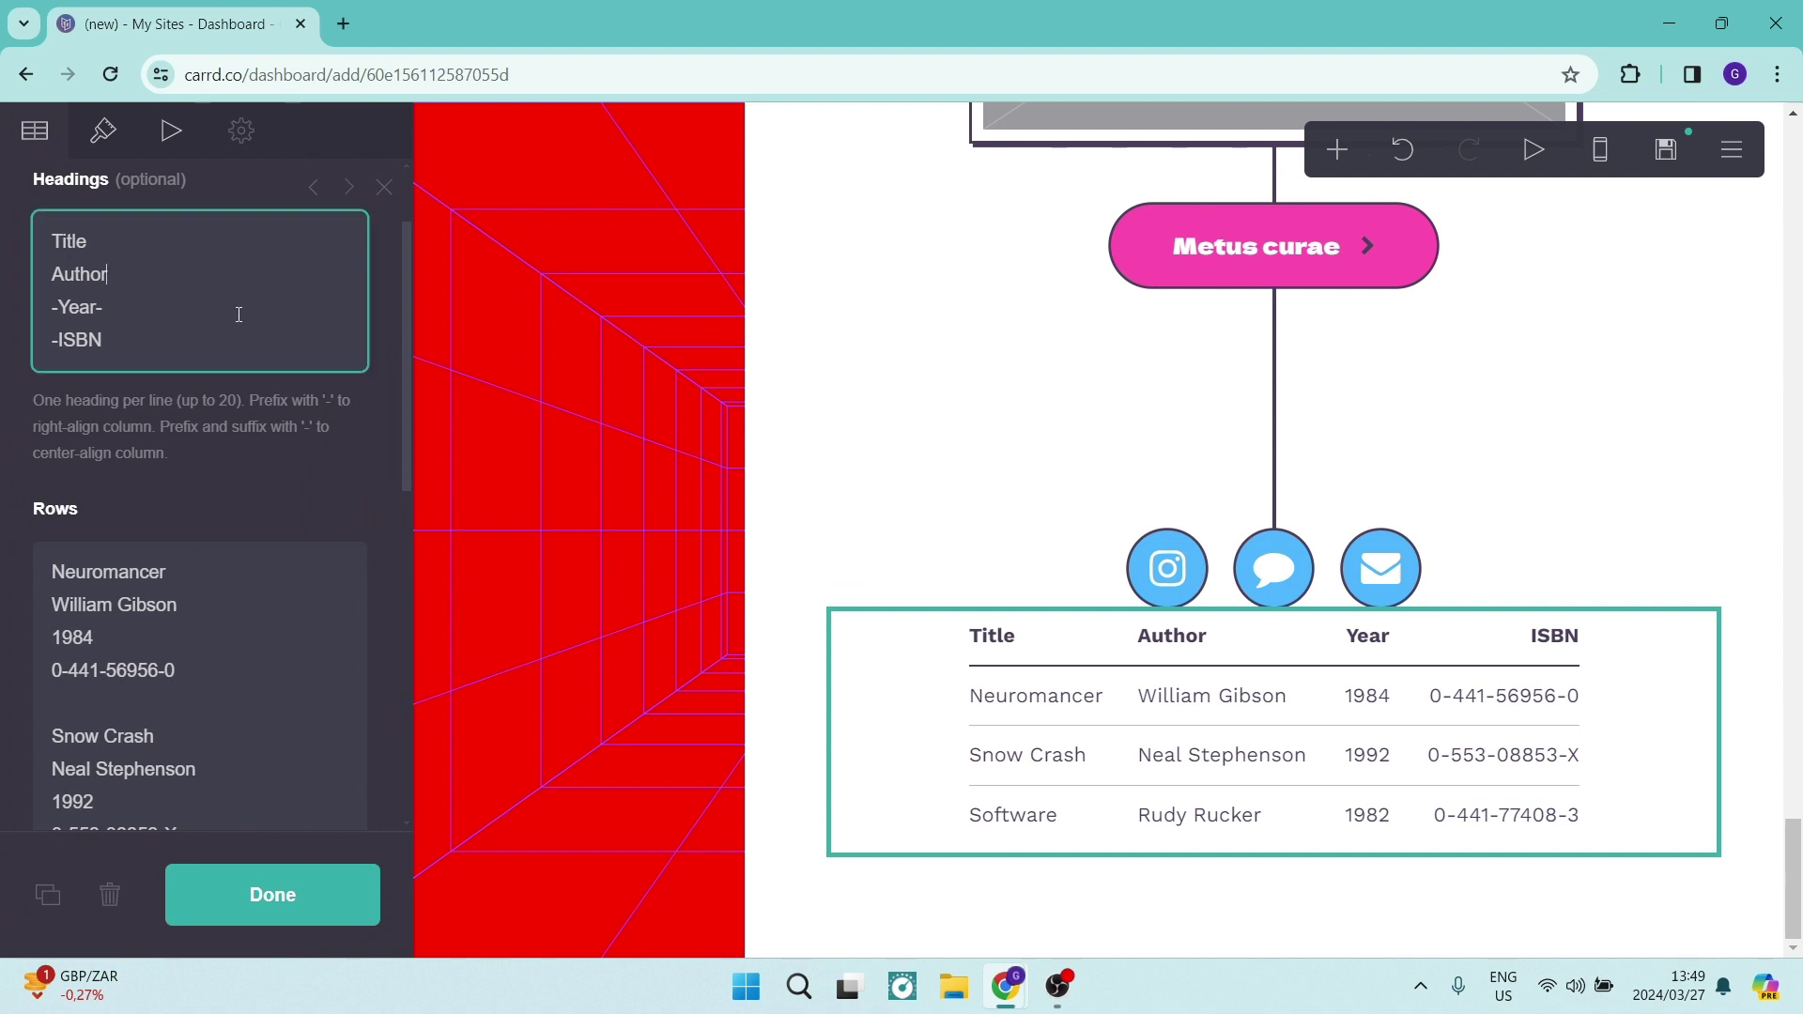
pyautogui.scroll(-5, 272, 621)
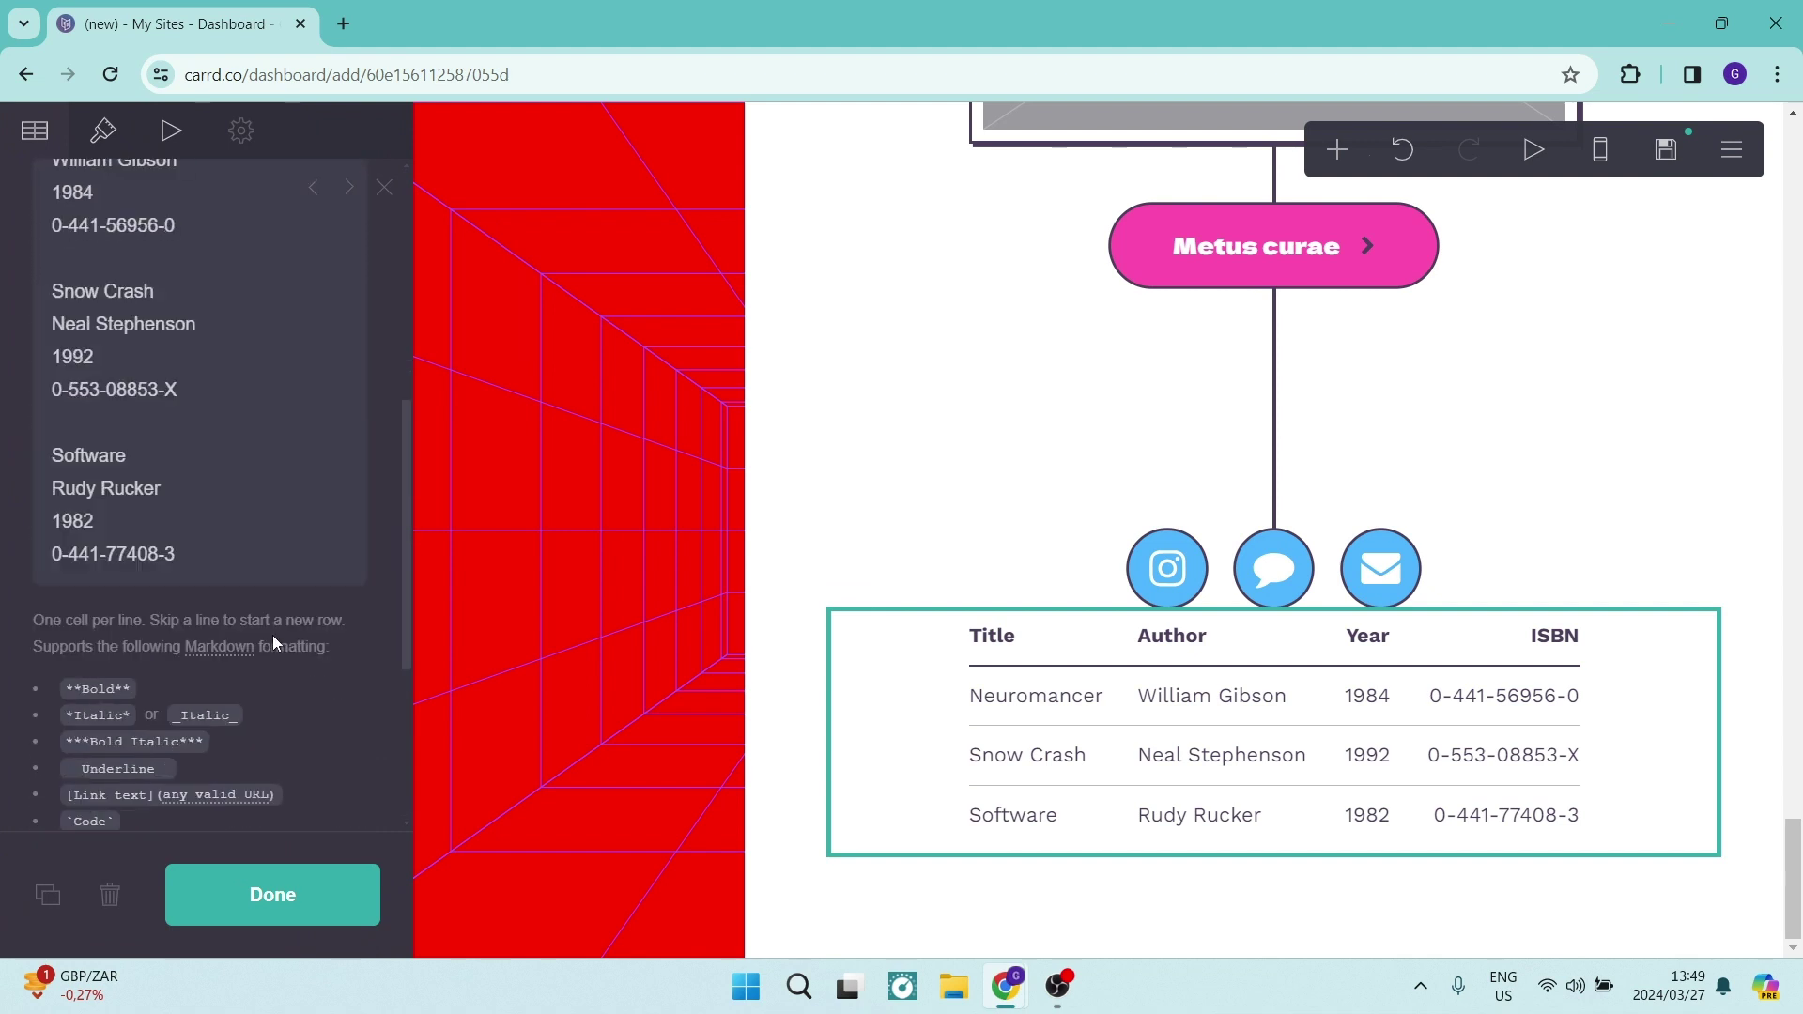
pyautogui.scroll(2, 273, 635)
pyautogui.scroll(2, 189, 448)
pyautogui.scroll(-8, 169, 488)
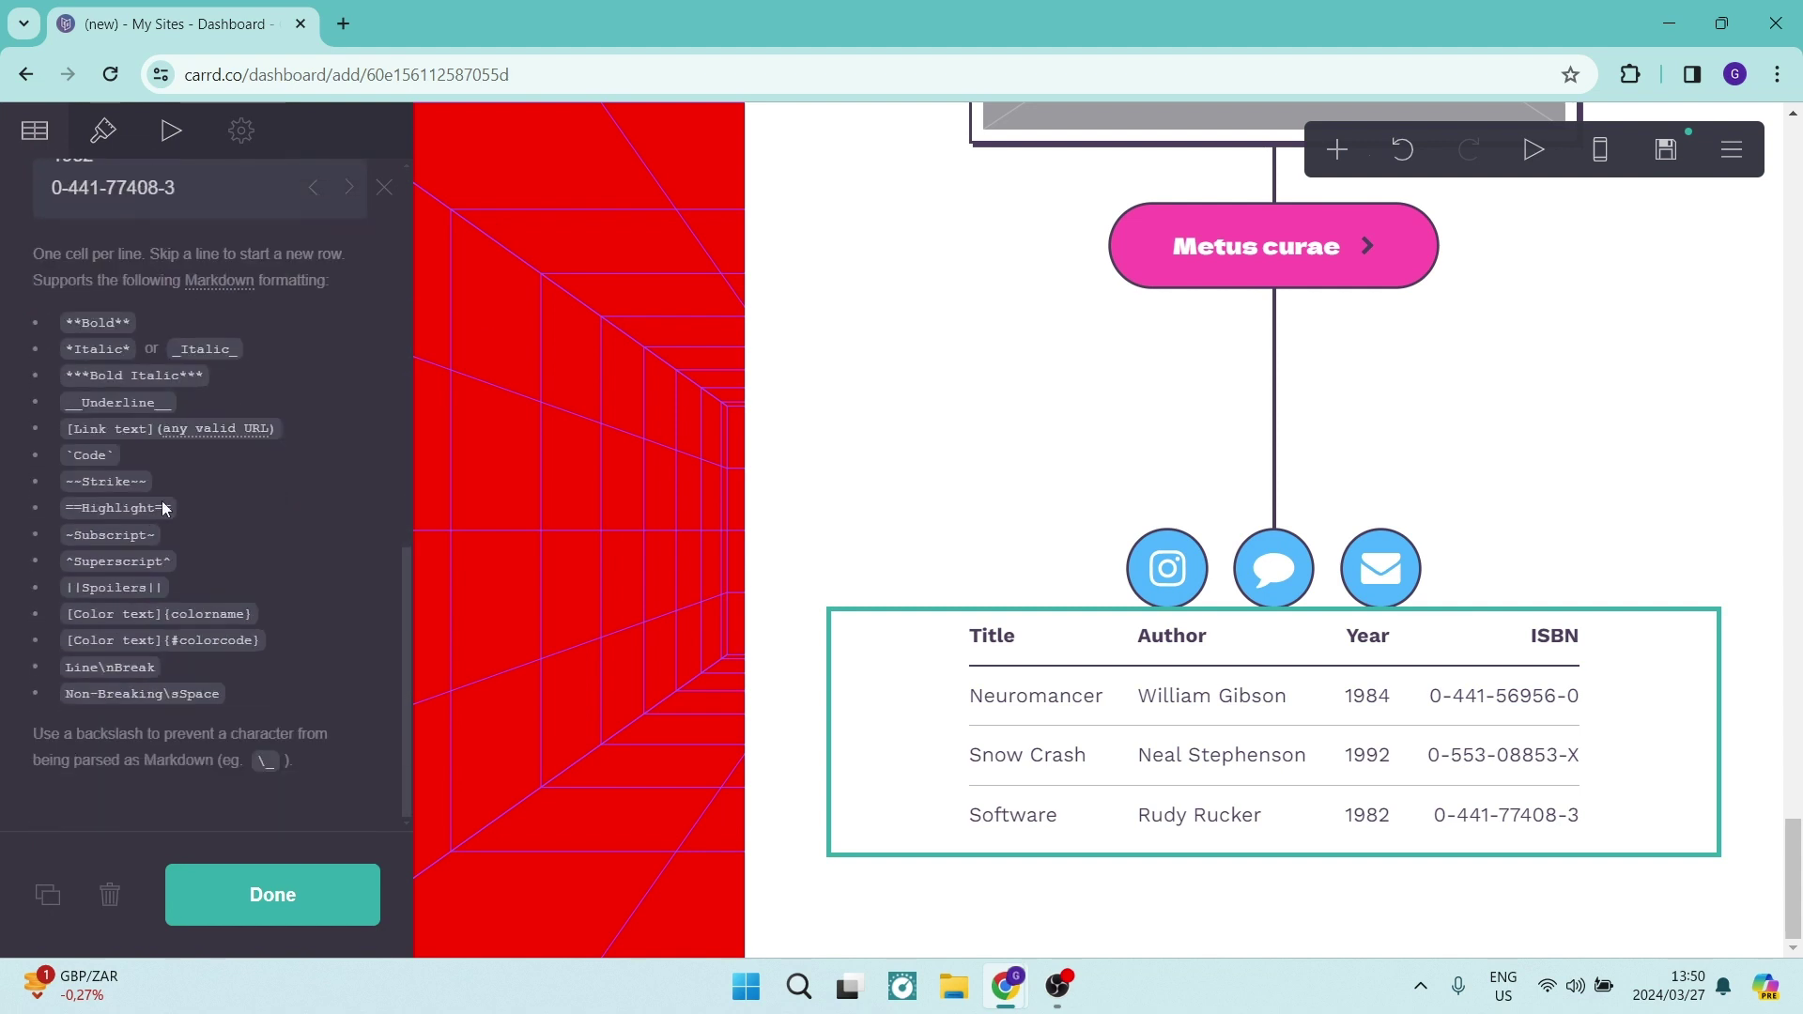
pyautogui.scroll(3, 135, 635)
pyautogui.scroll(-1, 134, 635)
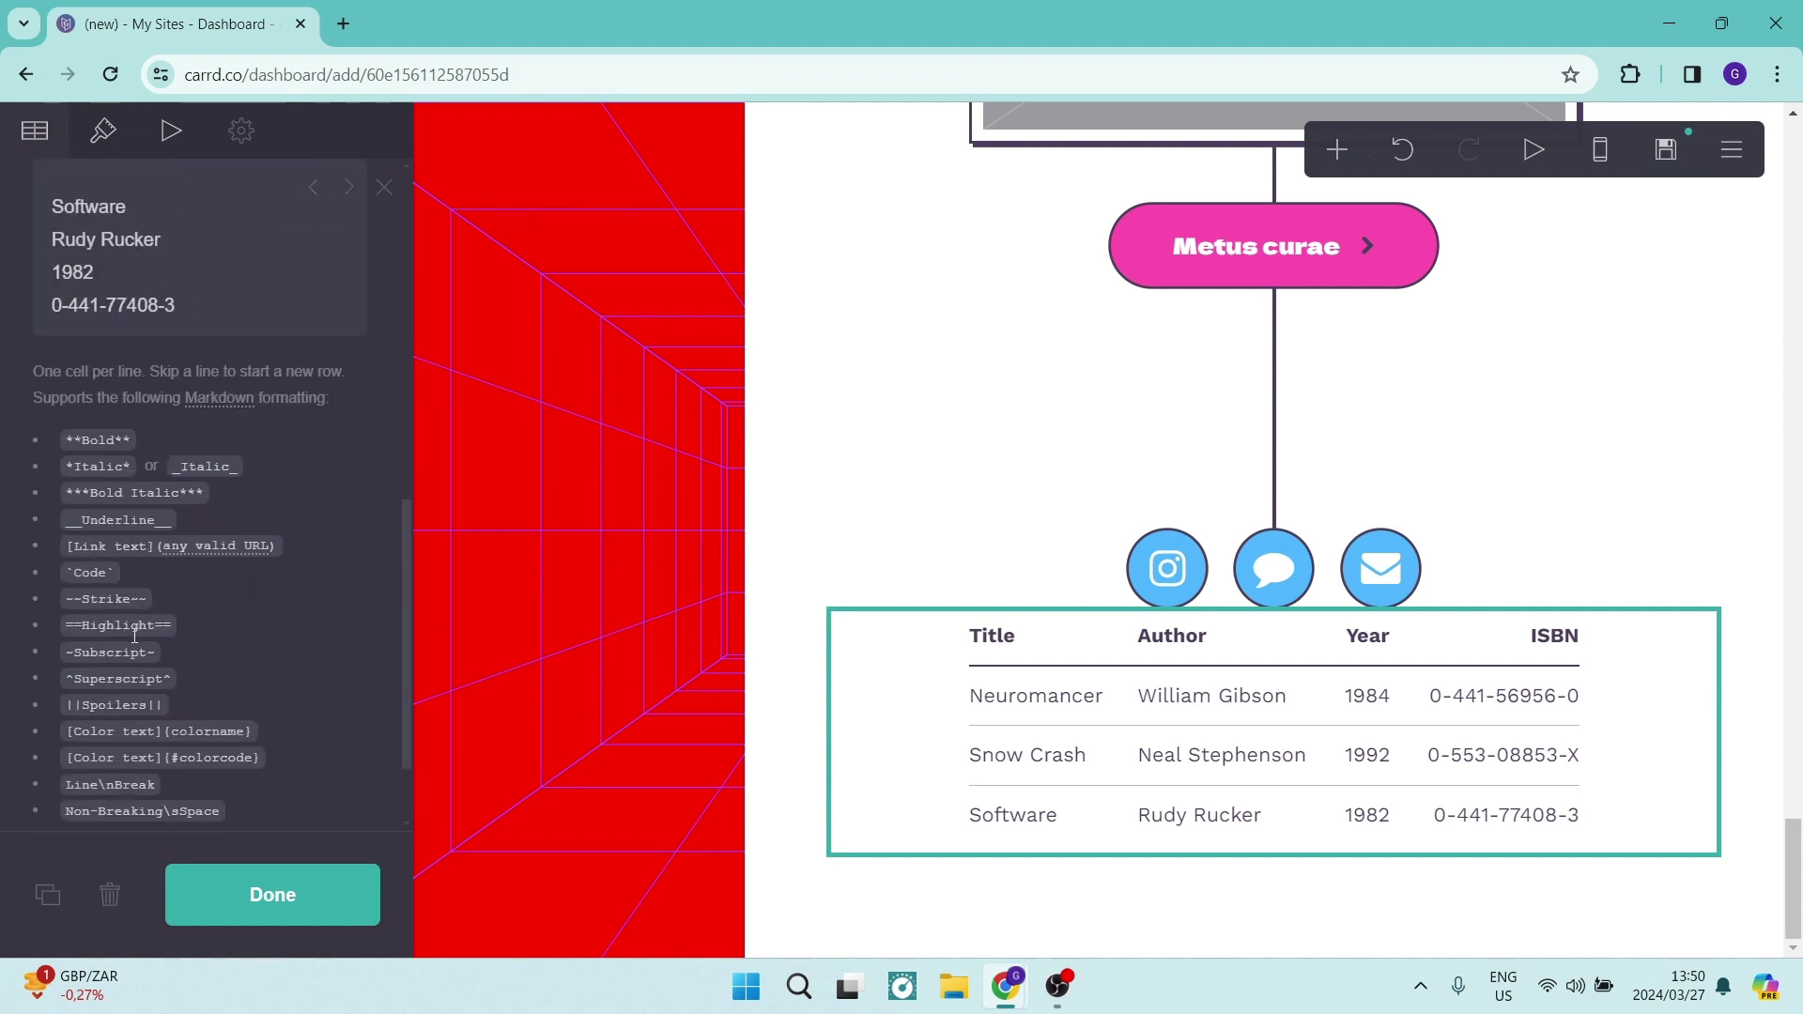
pyautogui.scroll(10, 193, 584)
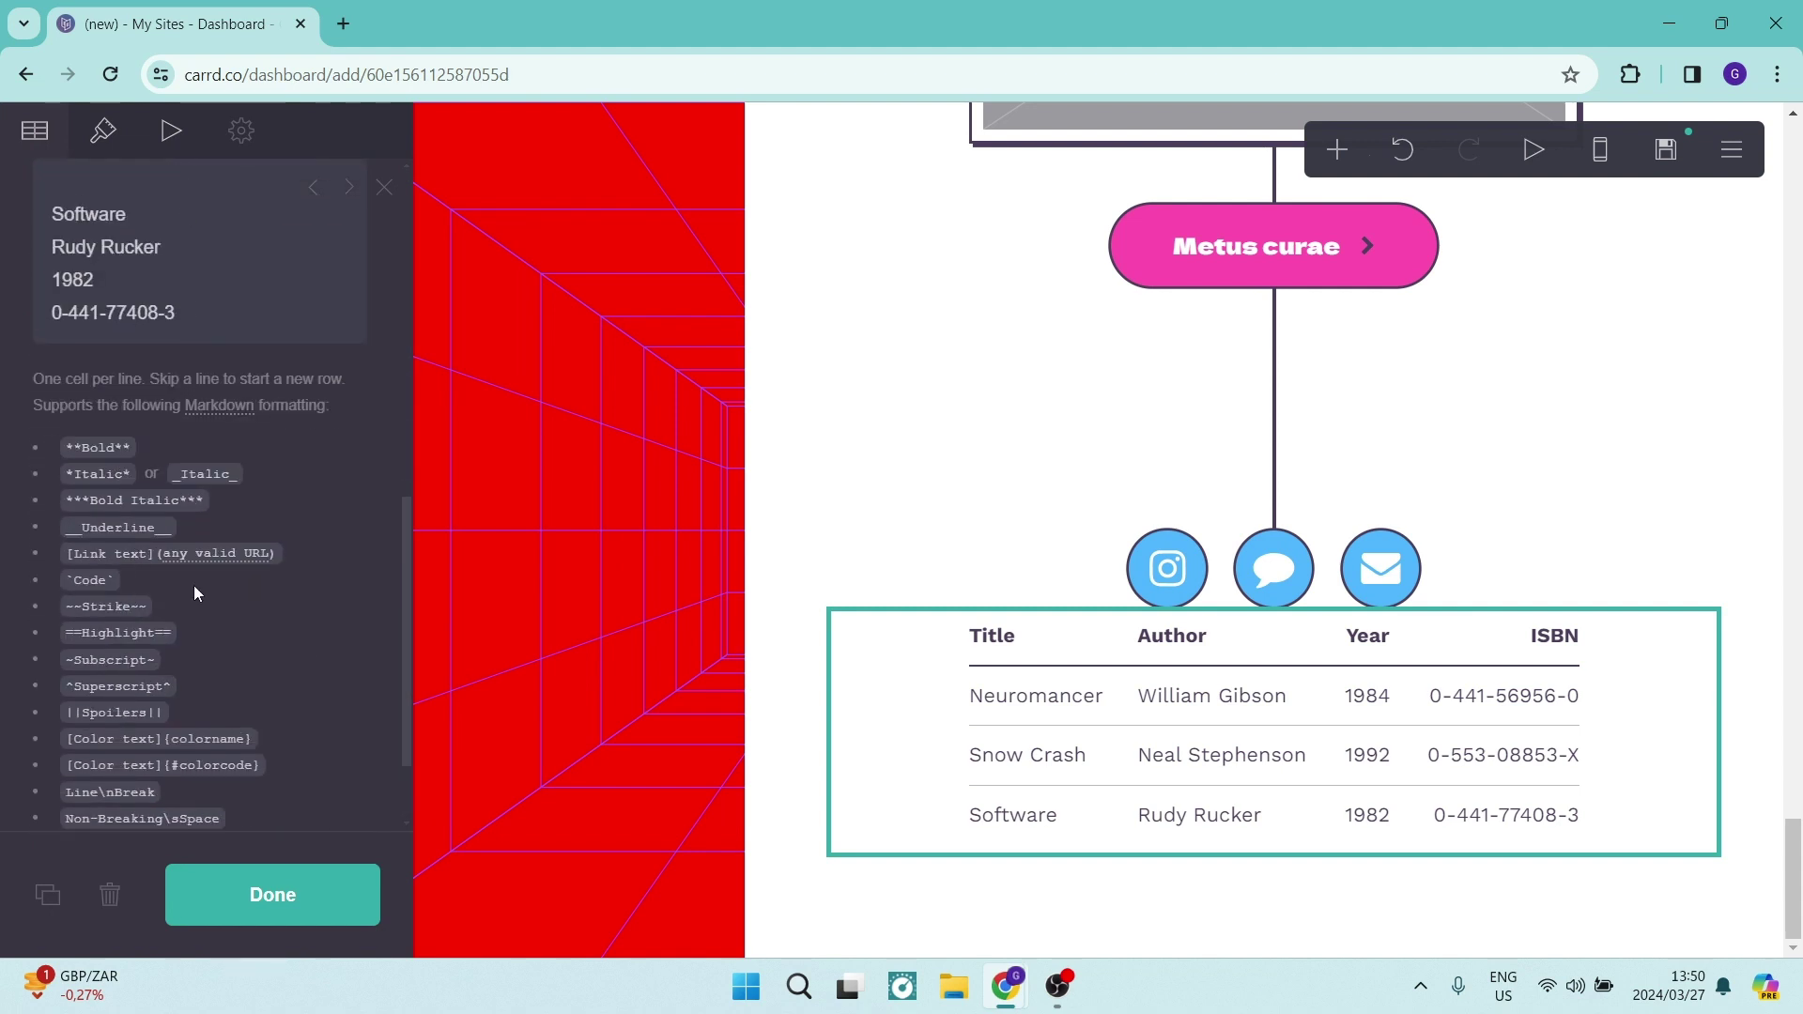
pyautogui.click(387, 186)
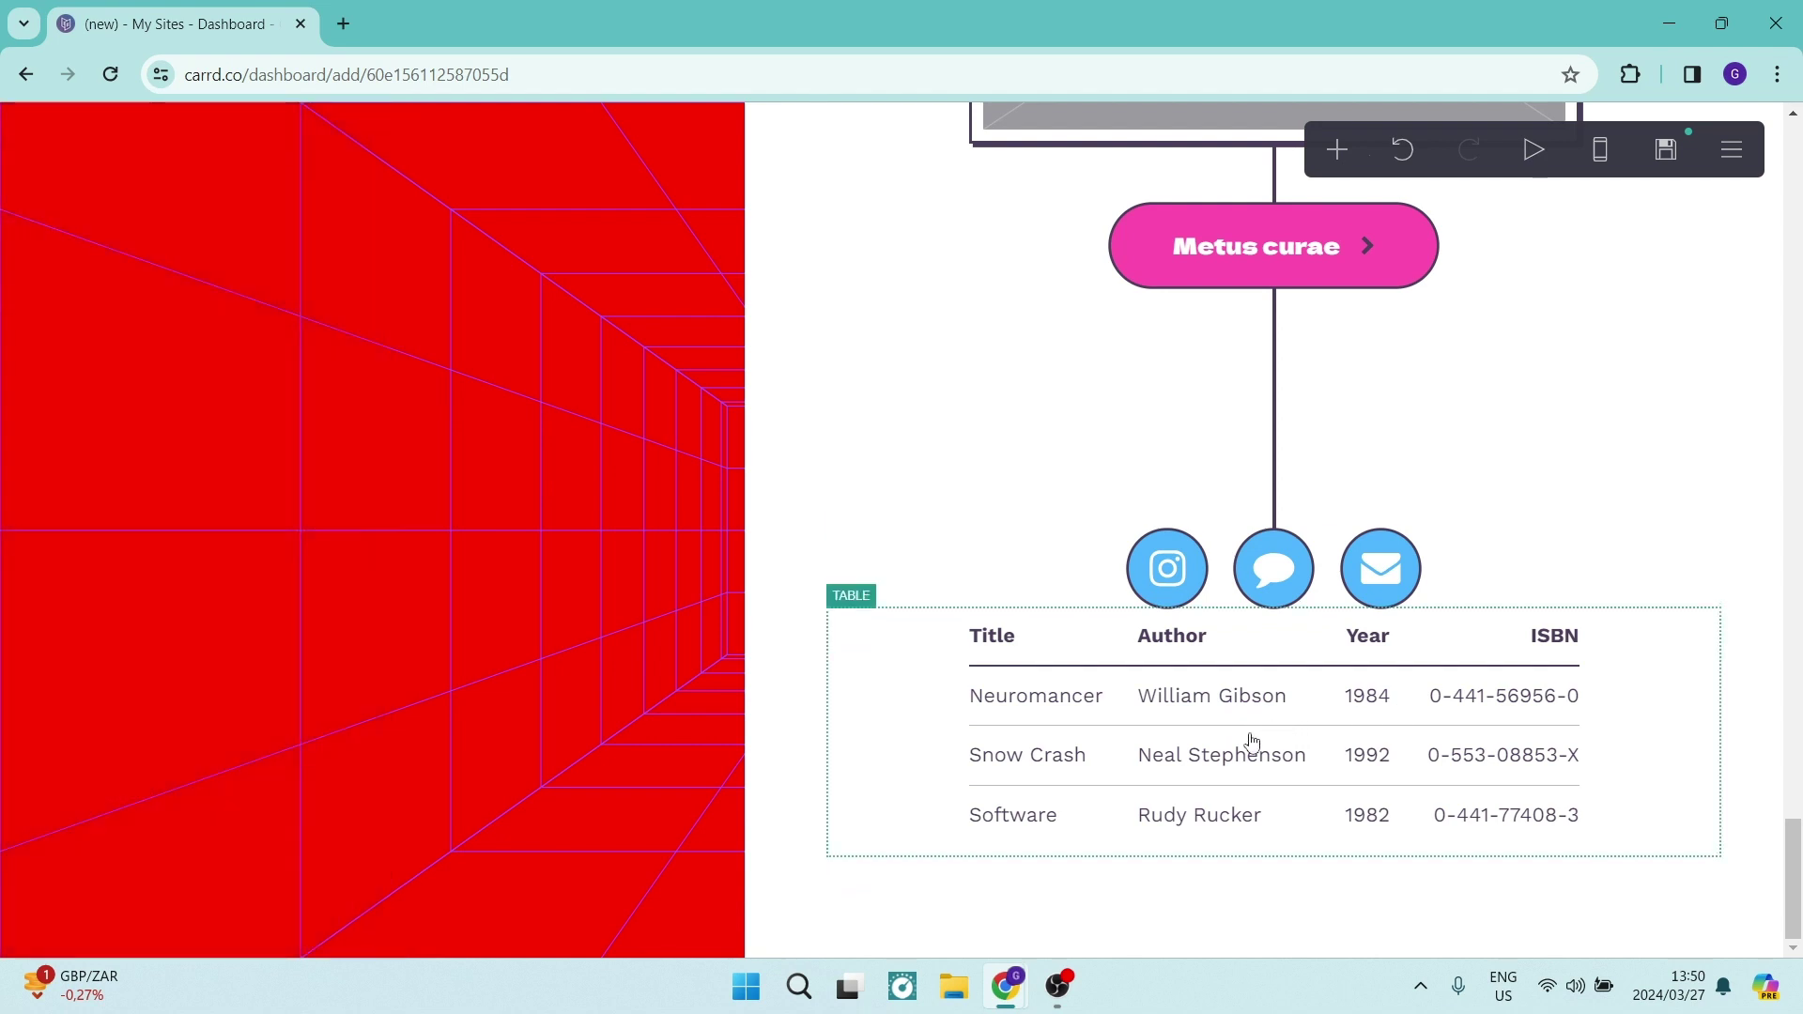
pyautogui.moveTo(1246, 731); pyautogui.dragTo(1292, 485)
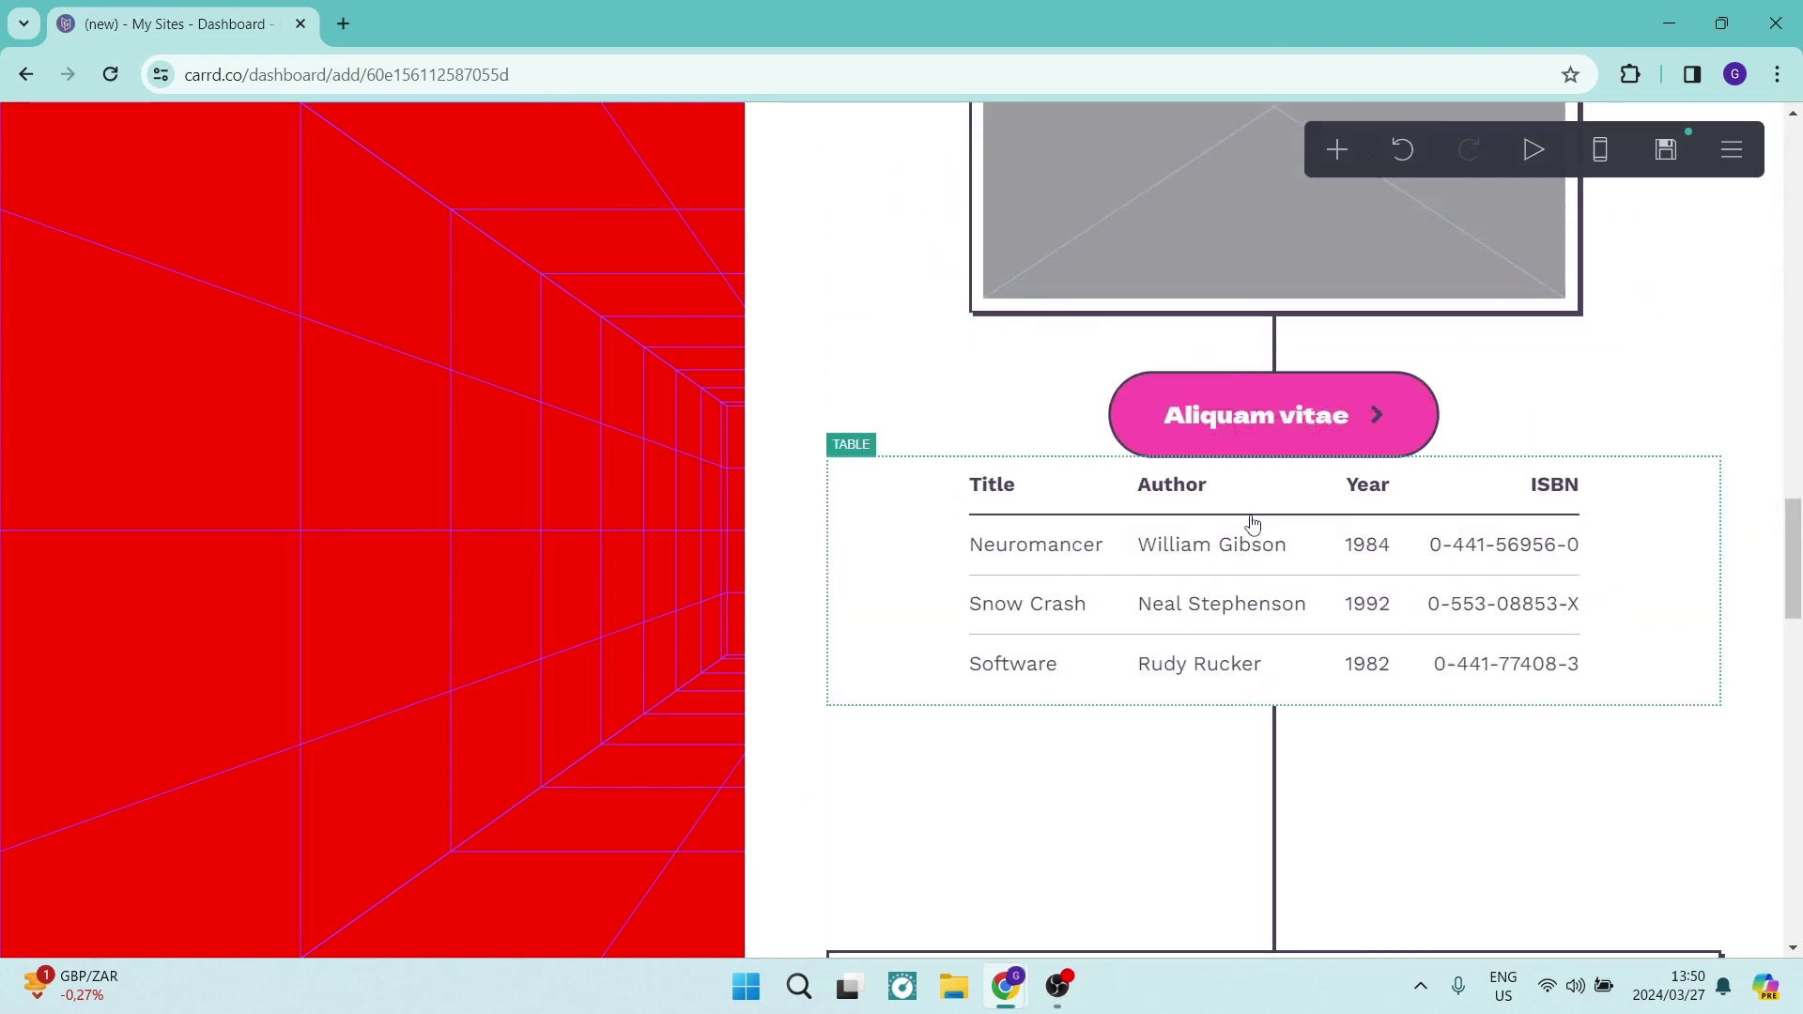
# - Replace the Aliquam vitae button's Chevron Right icon with the BOOTH icon
pyautogui.click(1277, 429)
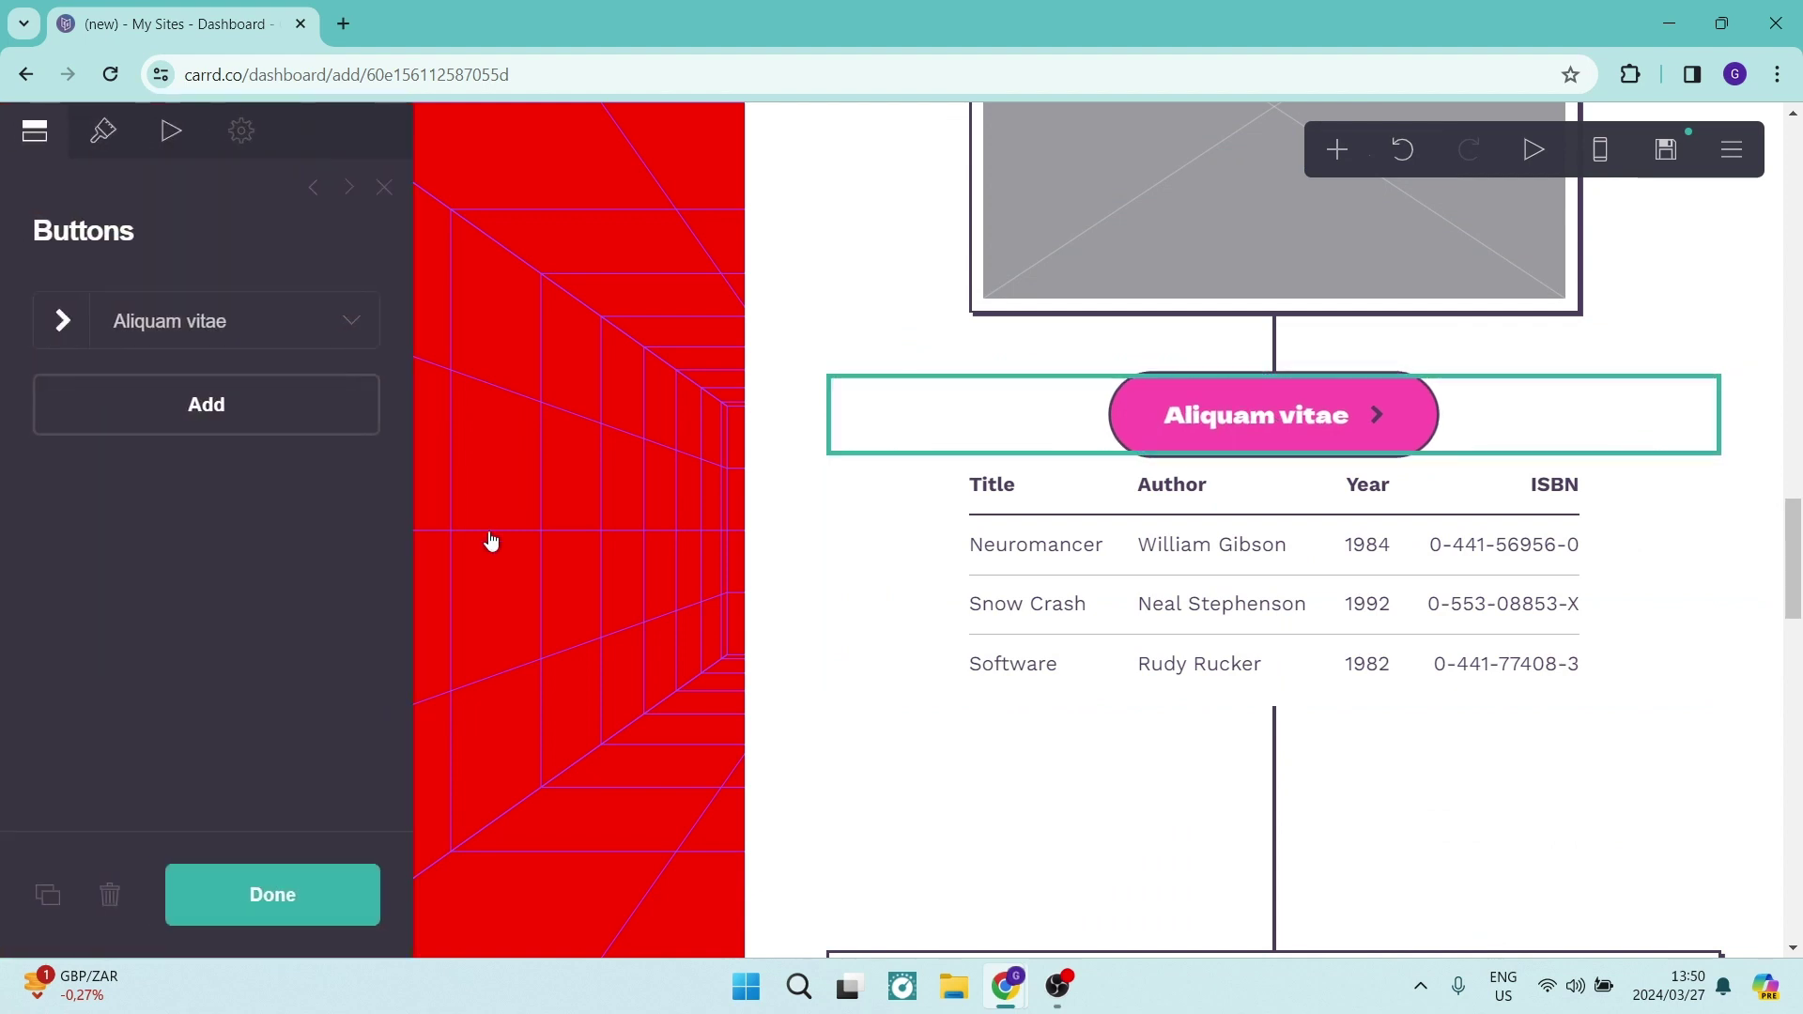
pyautogui.click(221, 331)
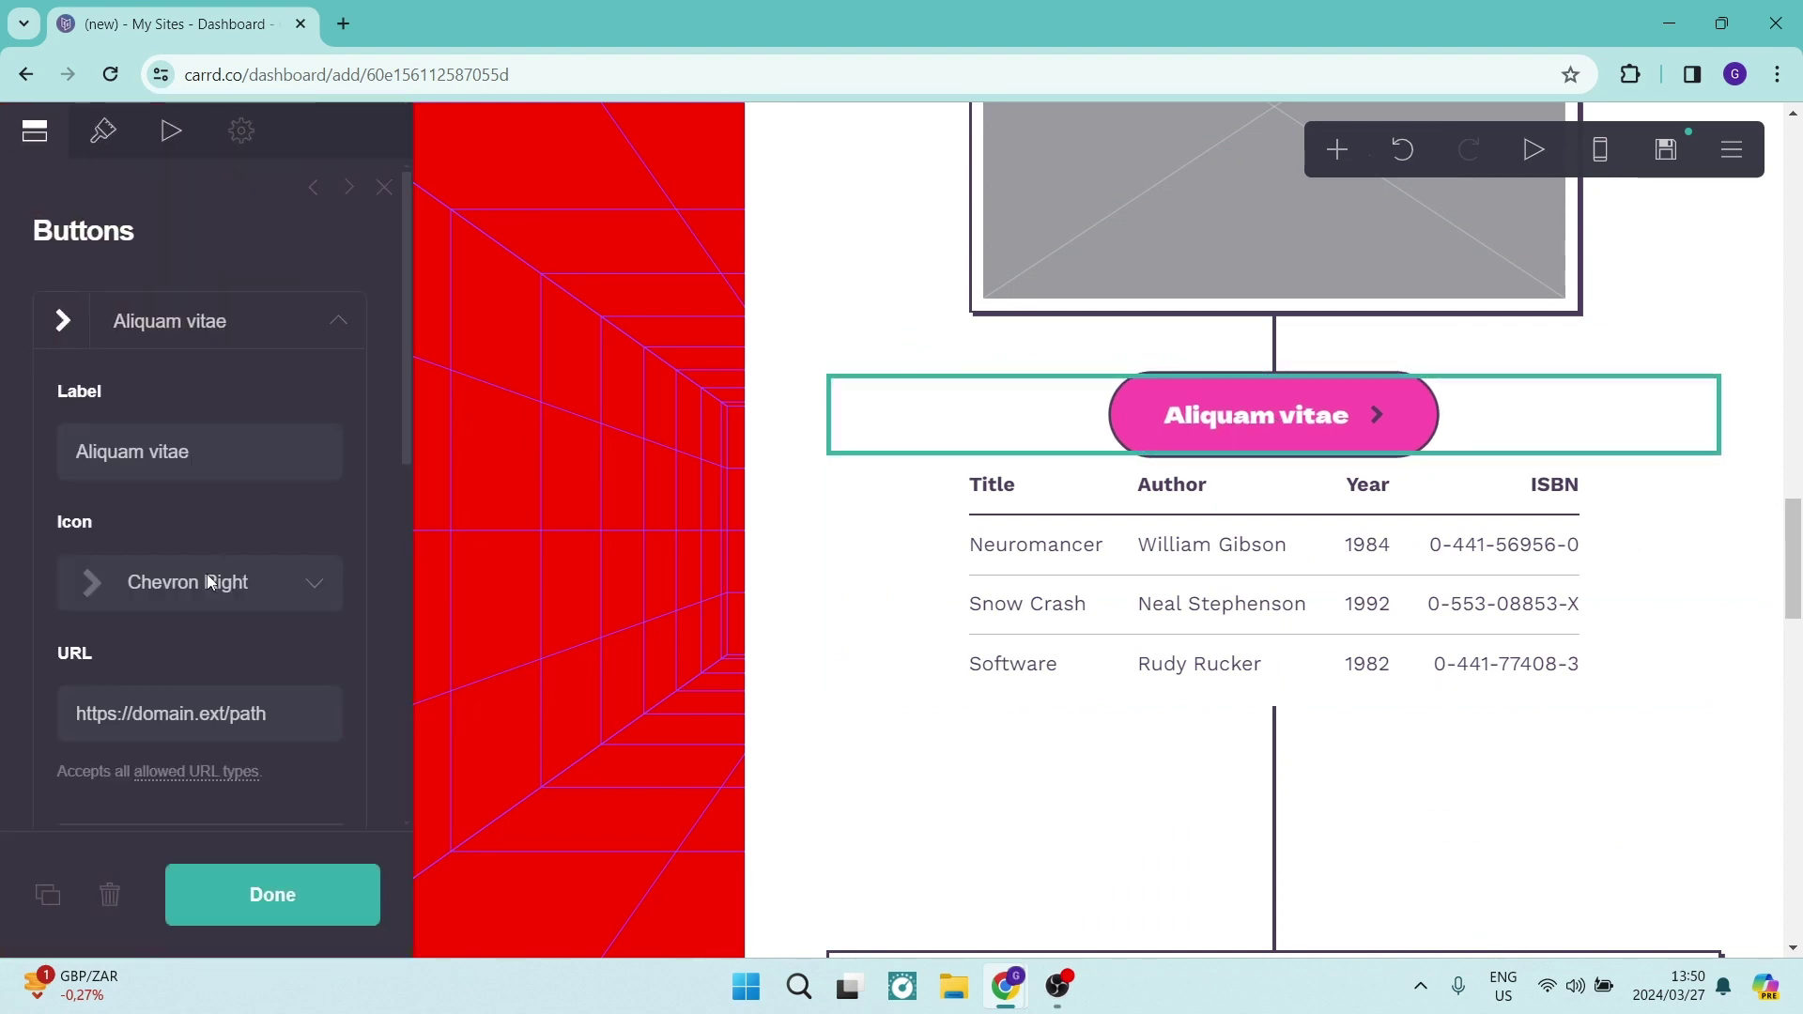
pyautogui.click(207, 583)
pyautogui.scroll(-5, 188, 610)
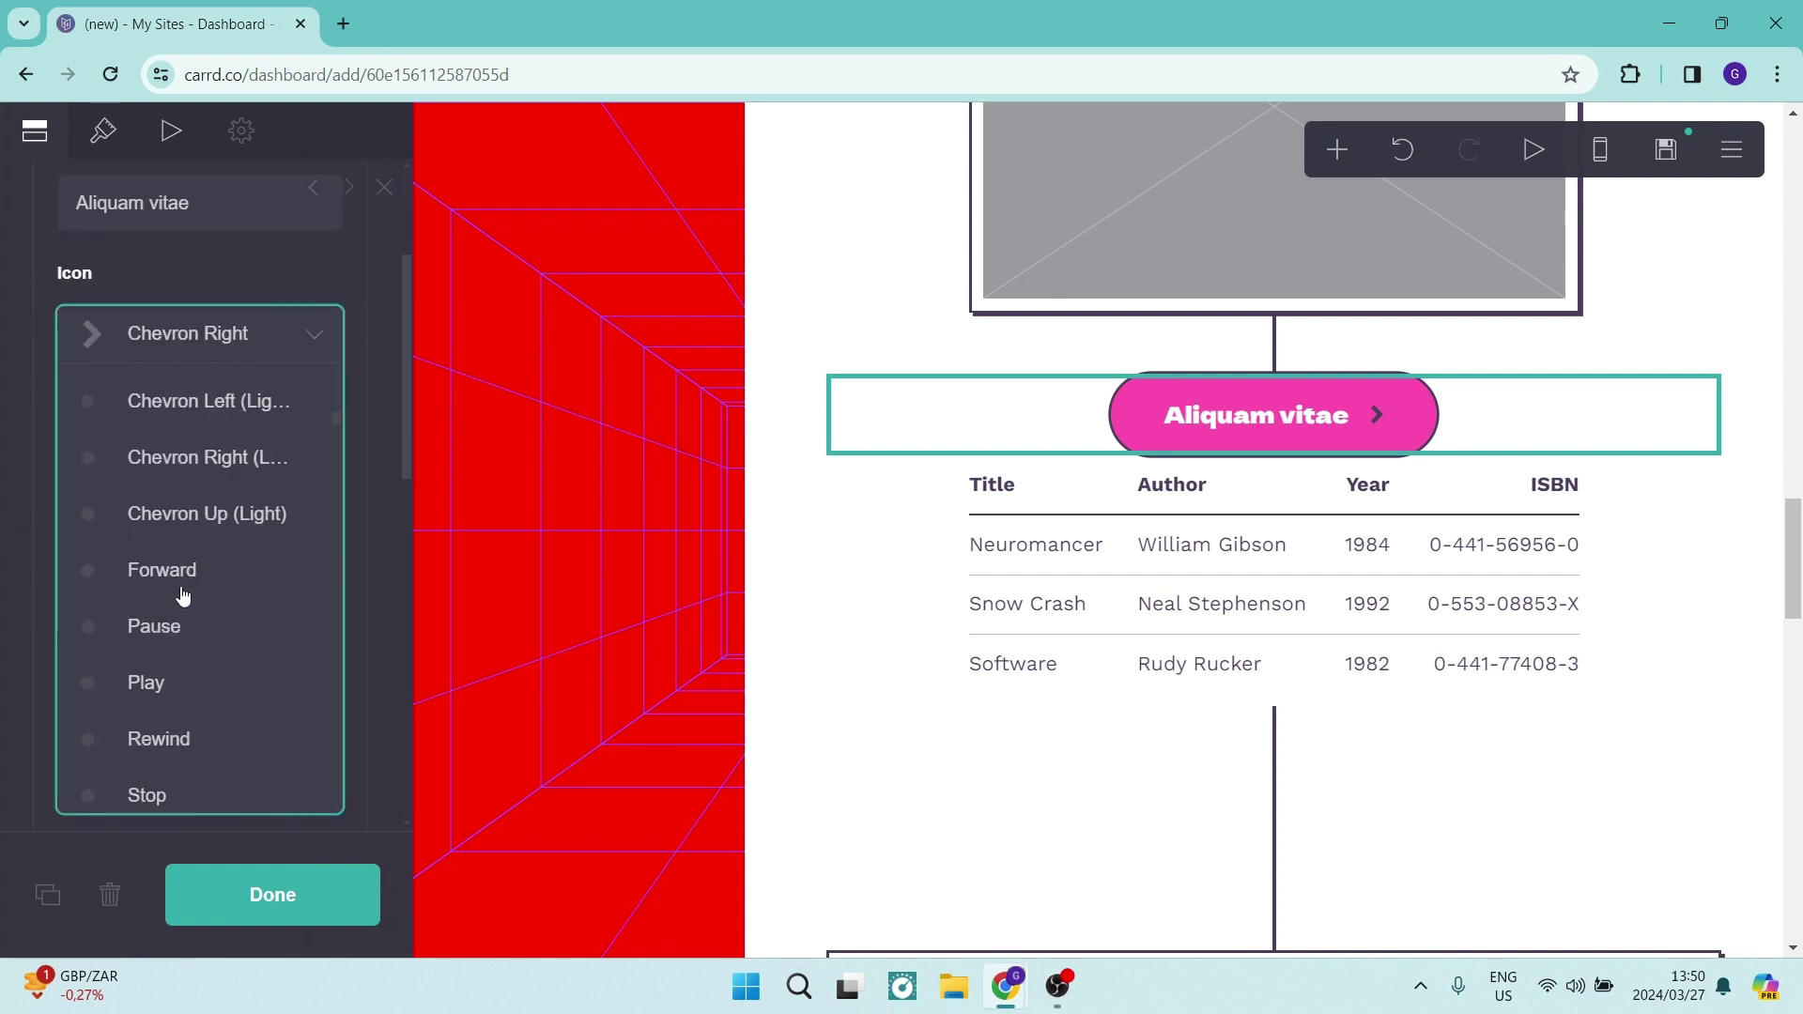
pyautogui.scroll(-10, 183, 594)
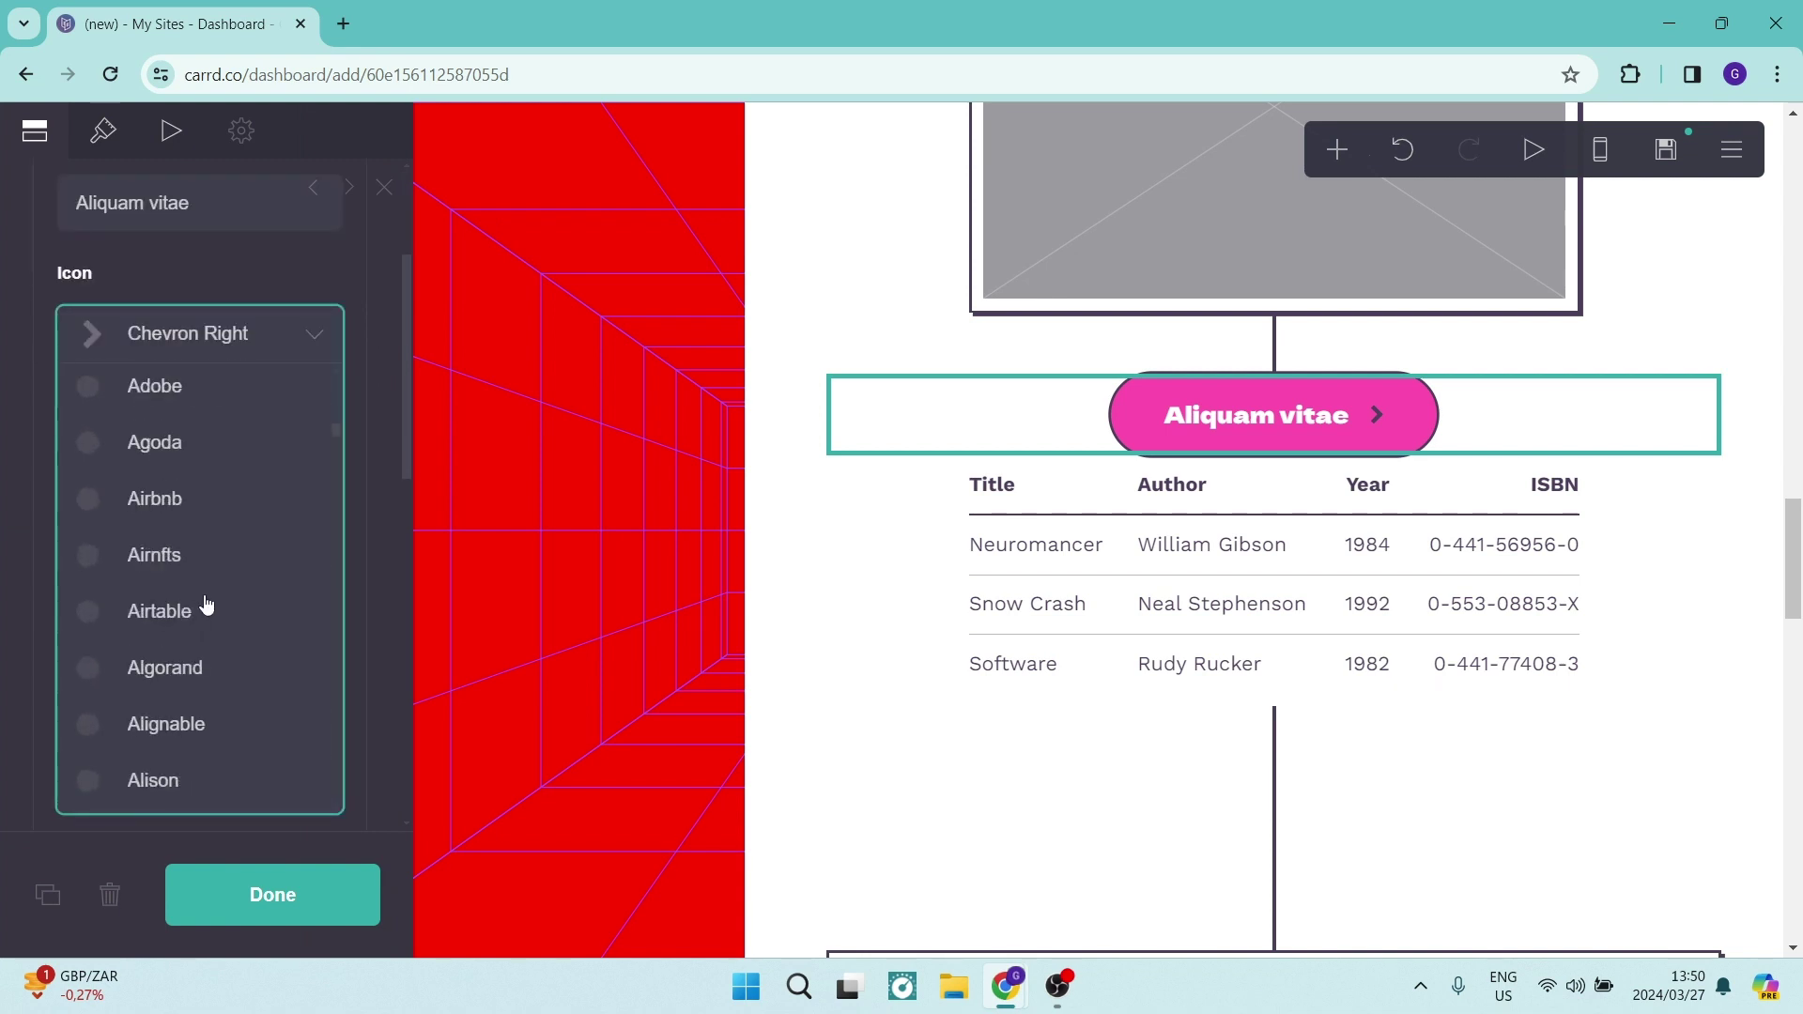
pyautogui.scroll(-10, 207, 601)
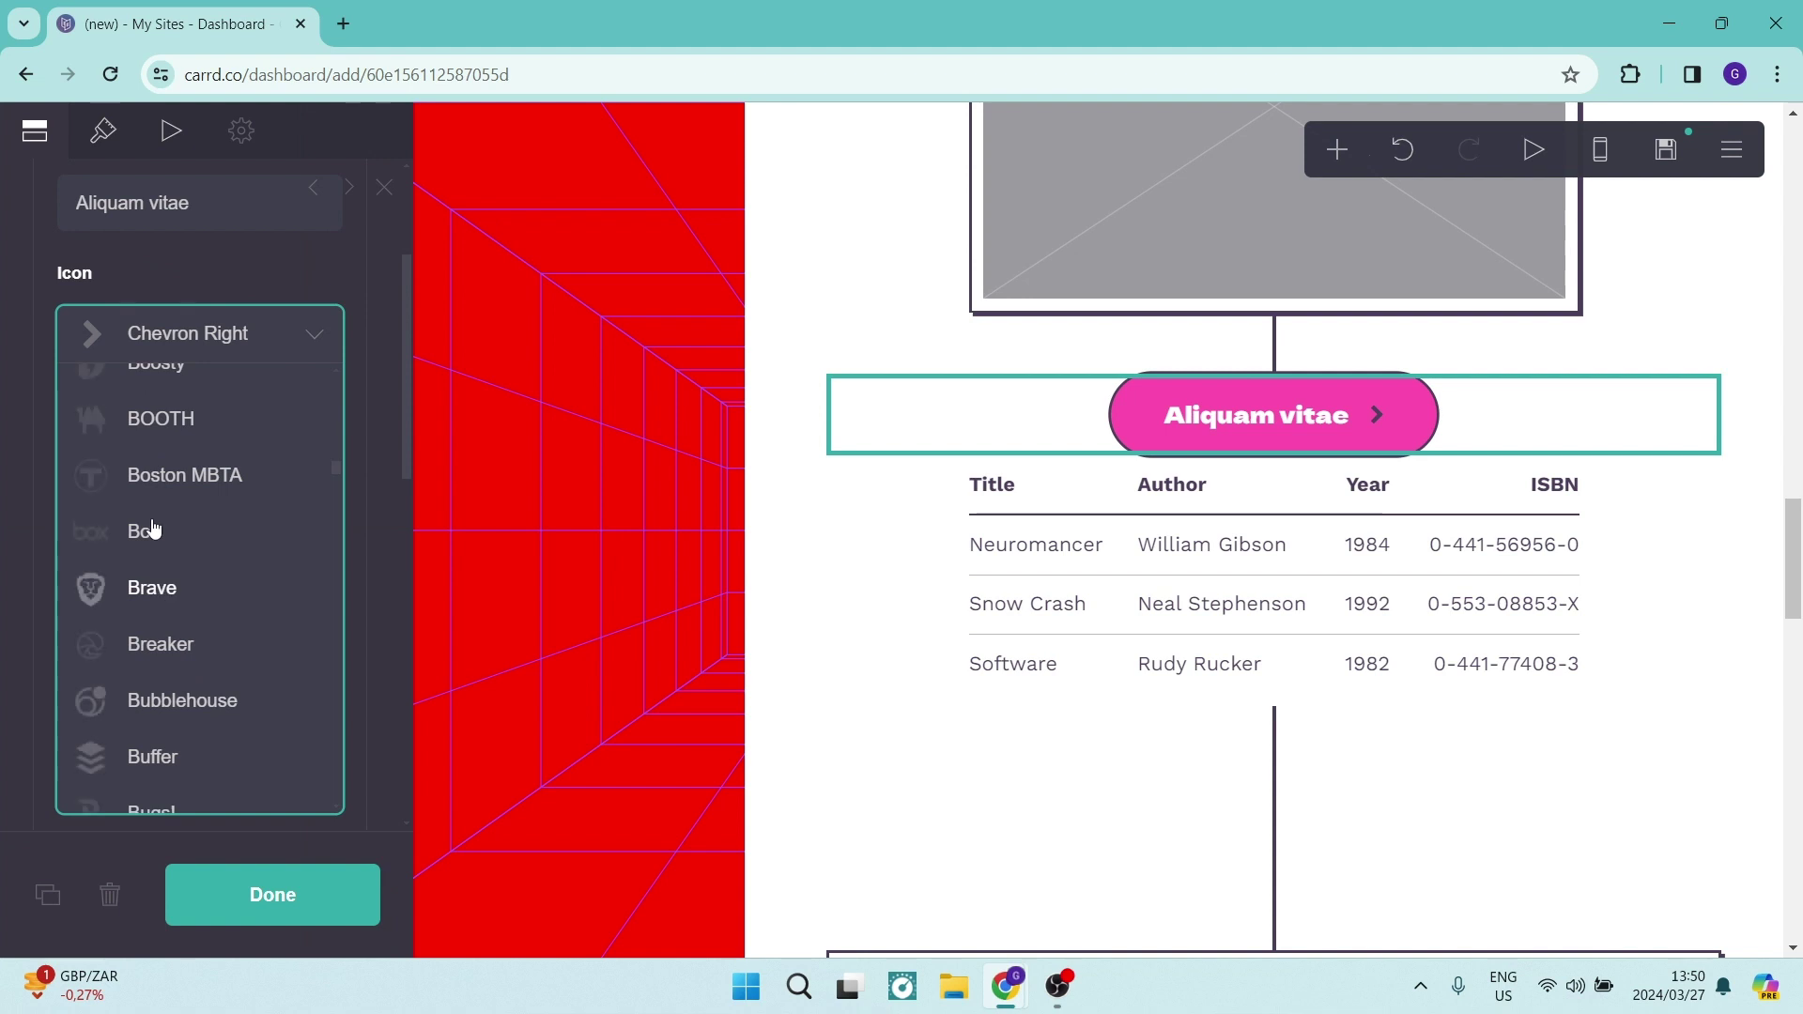
pyautogui.click(159, 428)
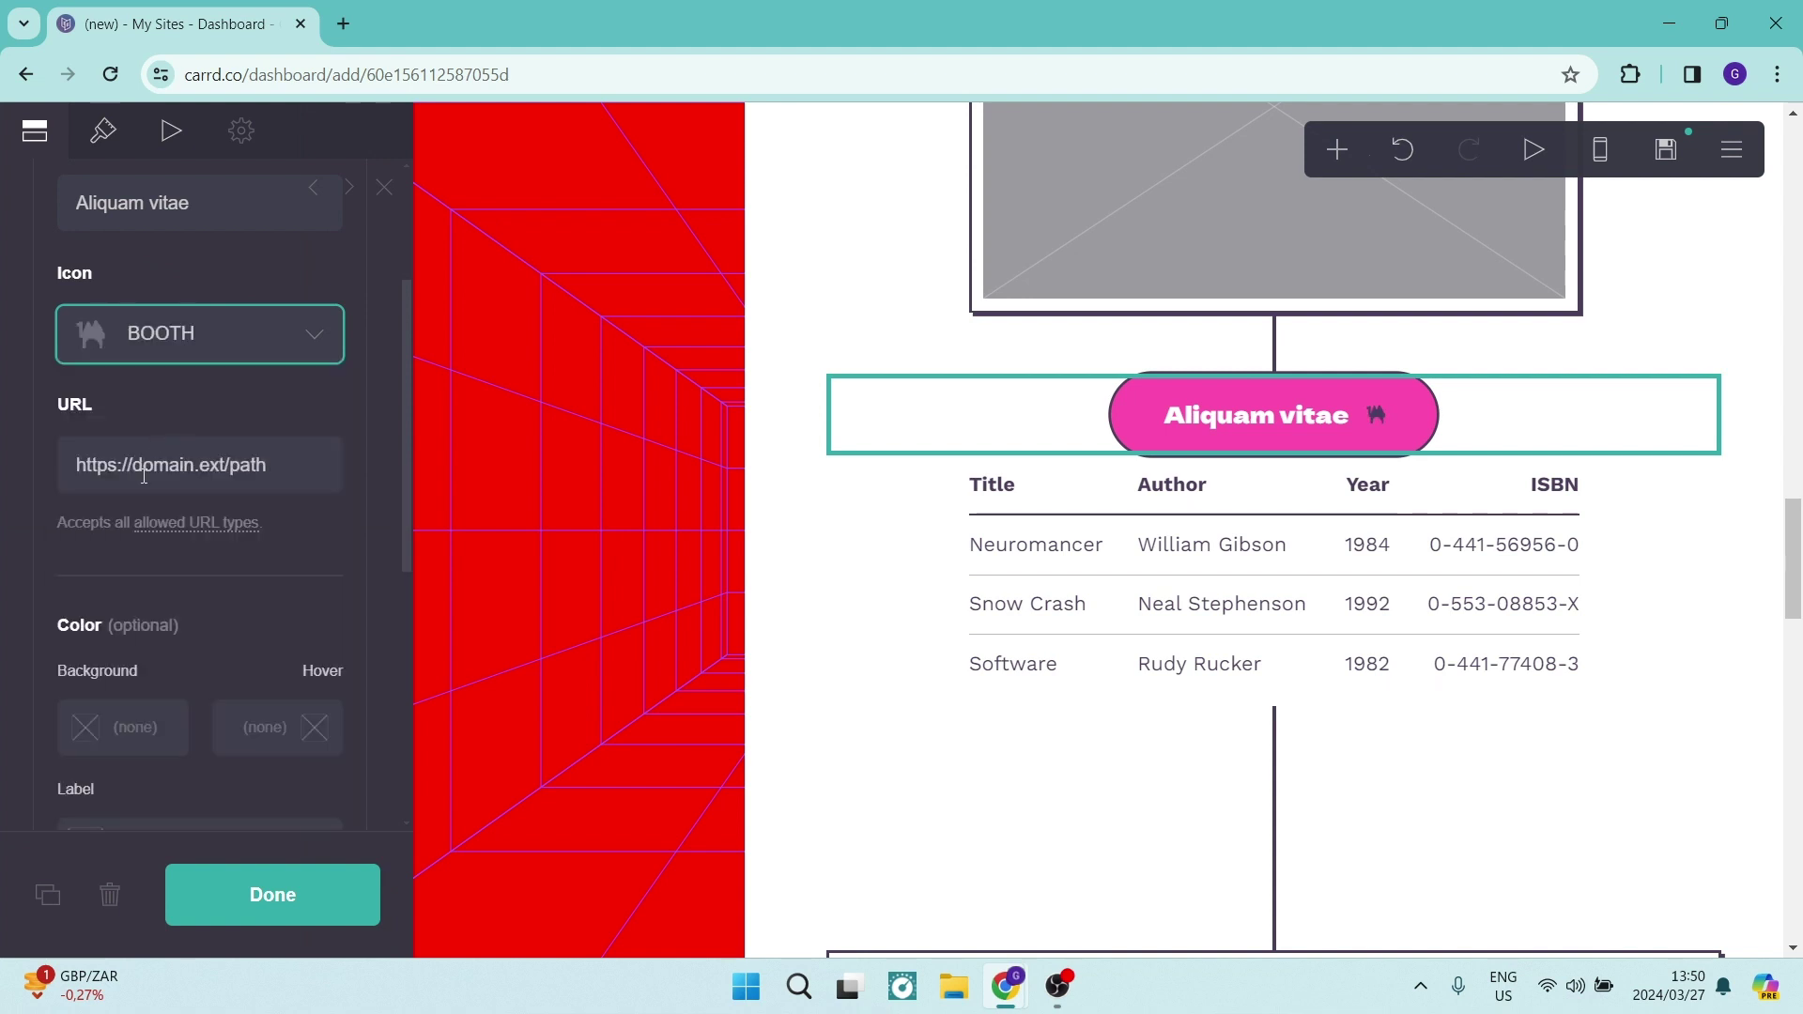
pyautogui.click(284, 451)
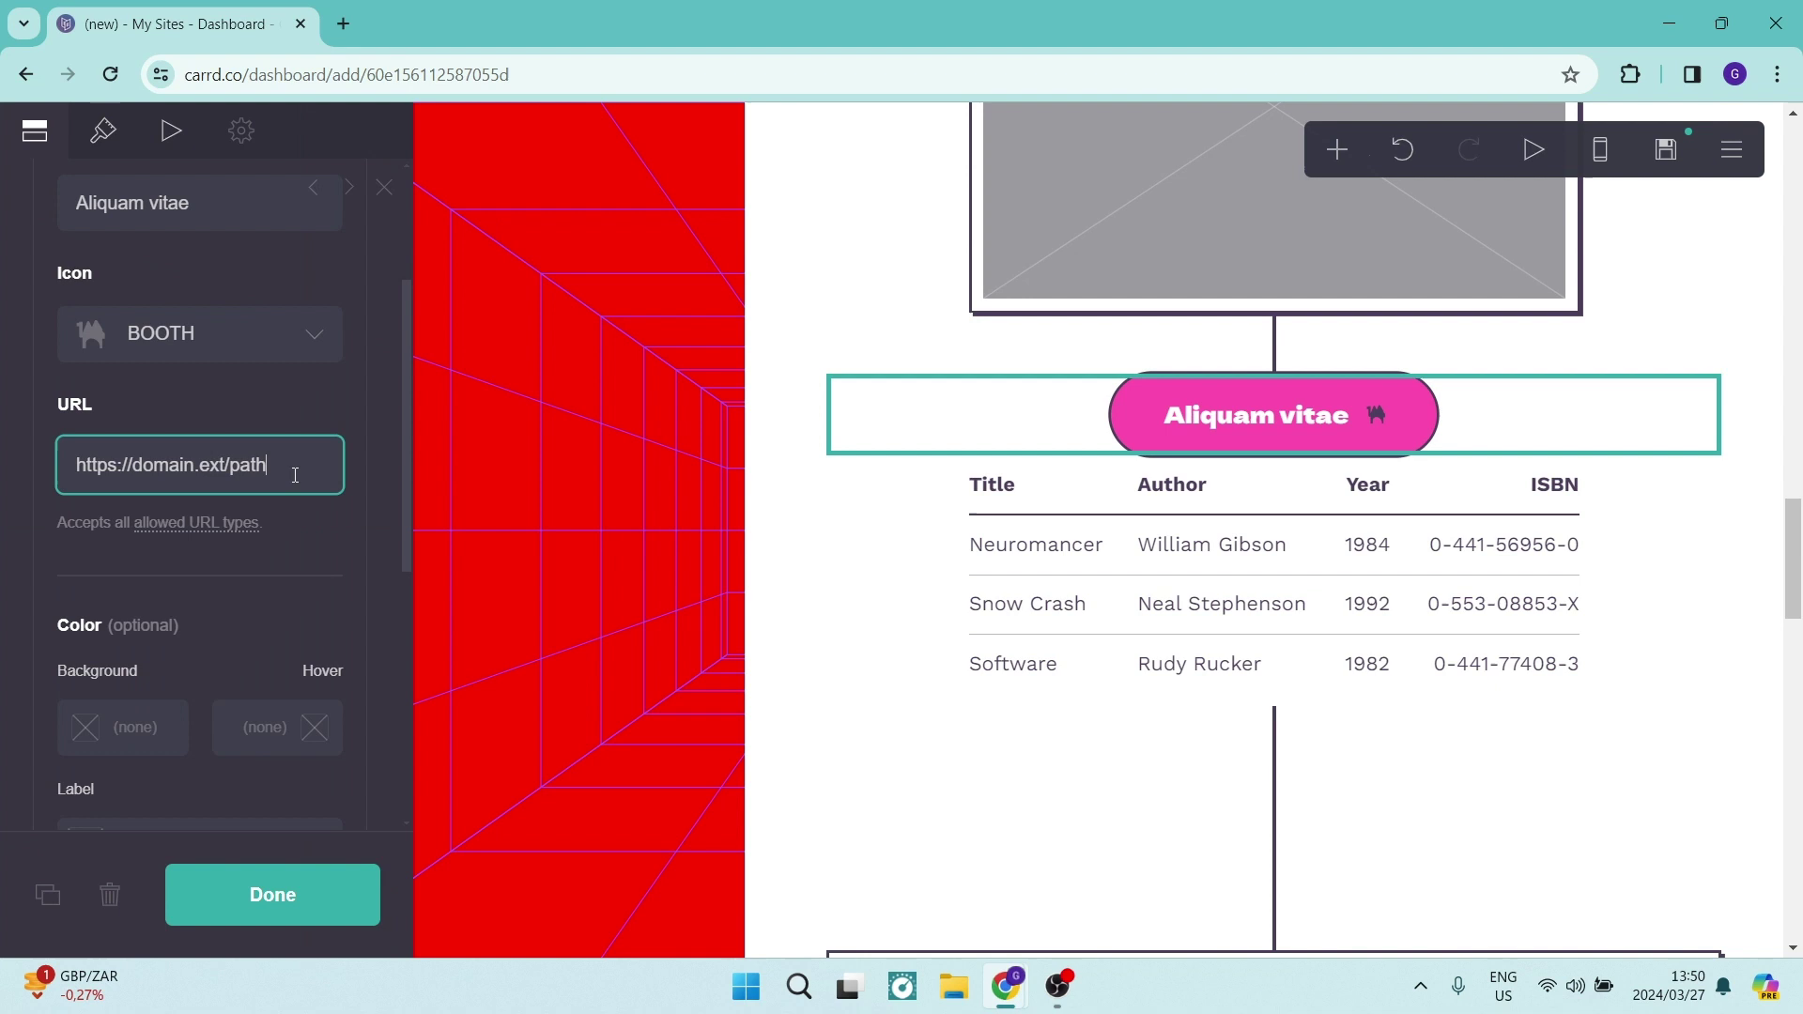
pyautogui.click(177, 407)
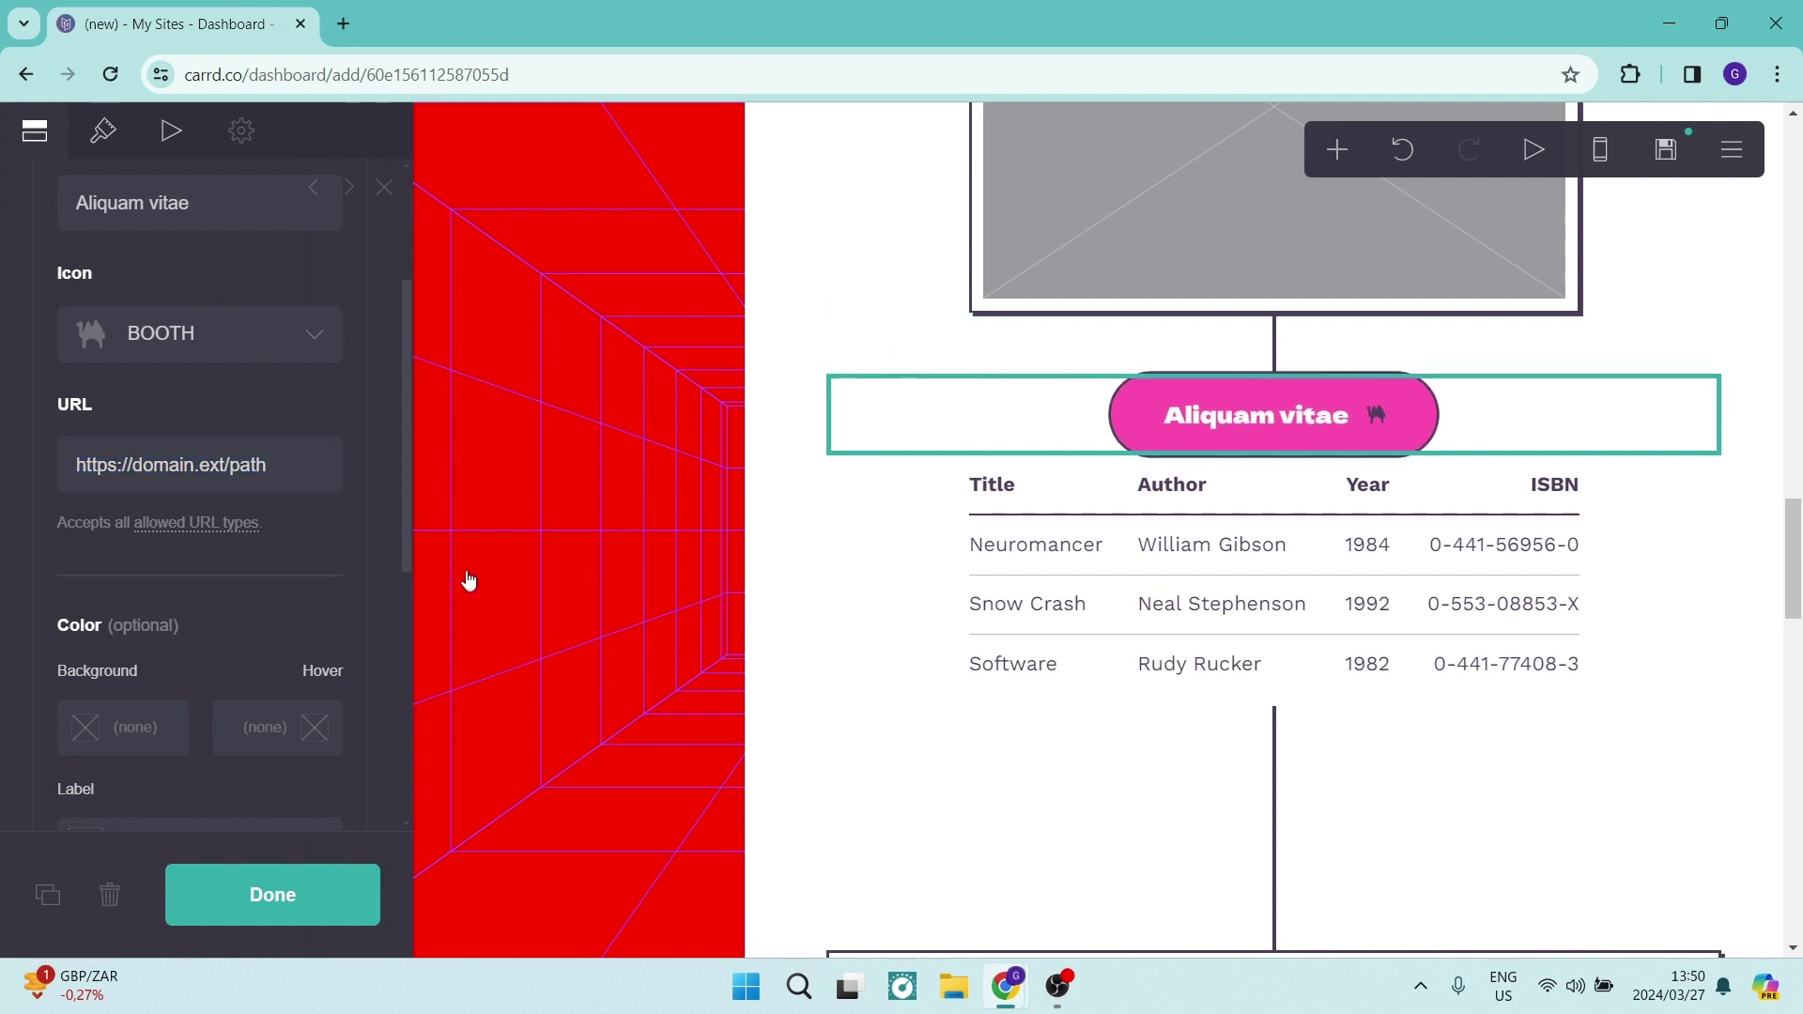
pyautogui.click(272, 473)
pyautogui.scroll(-6, 244, 673)
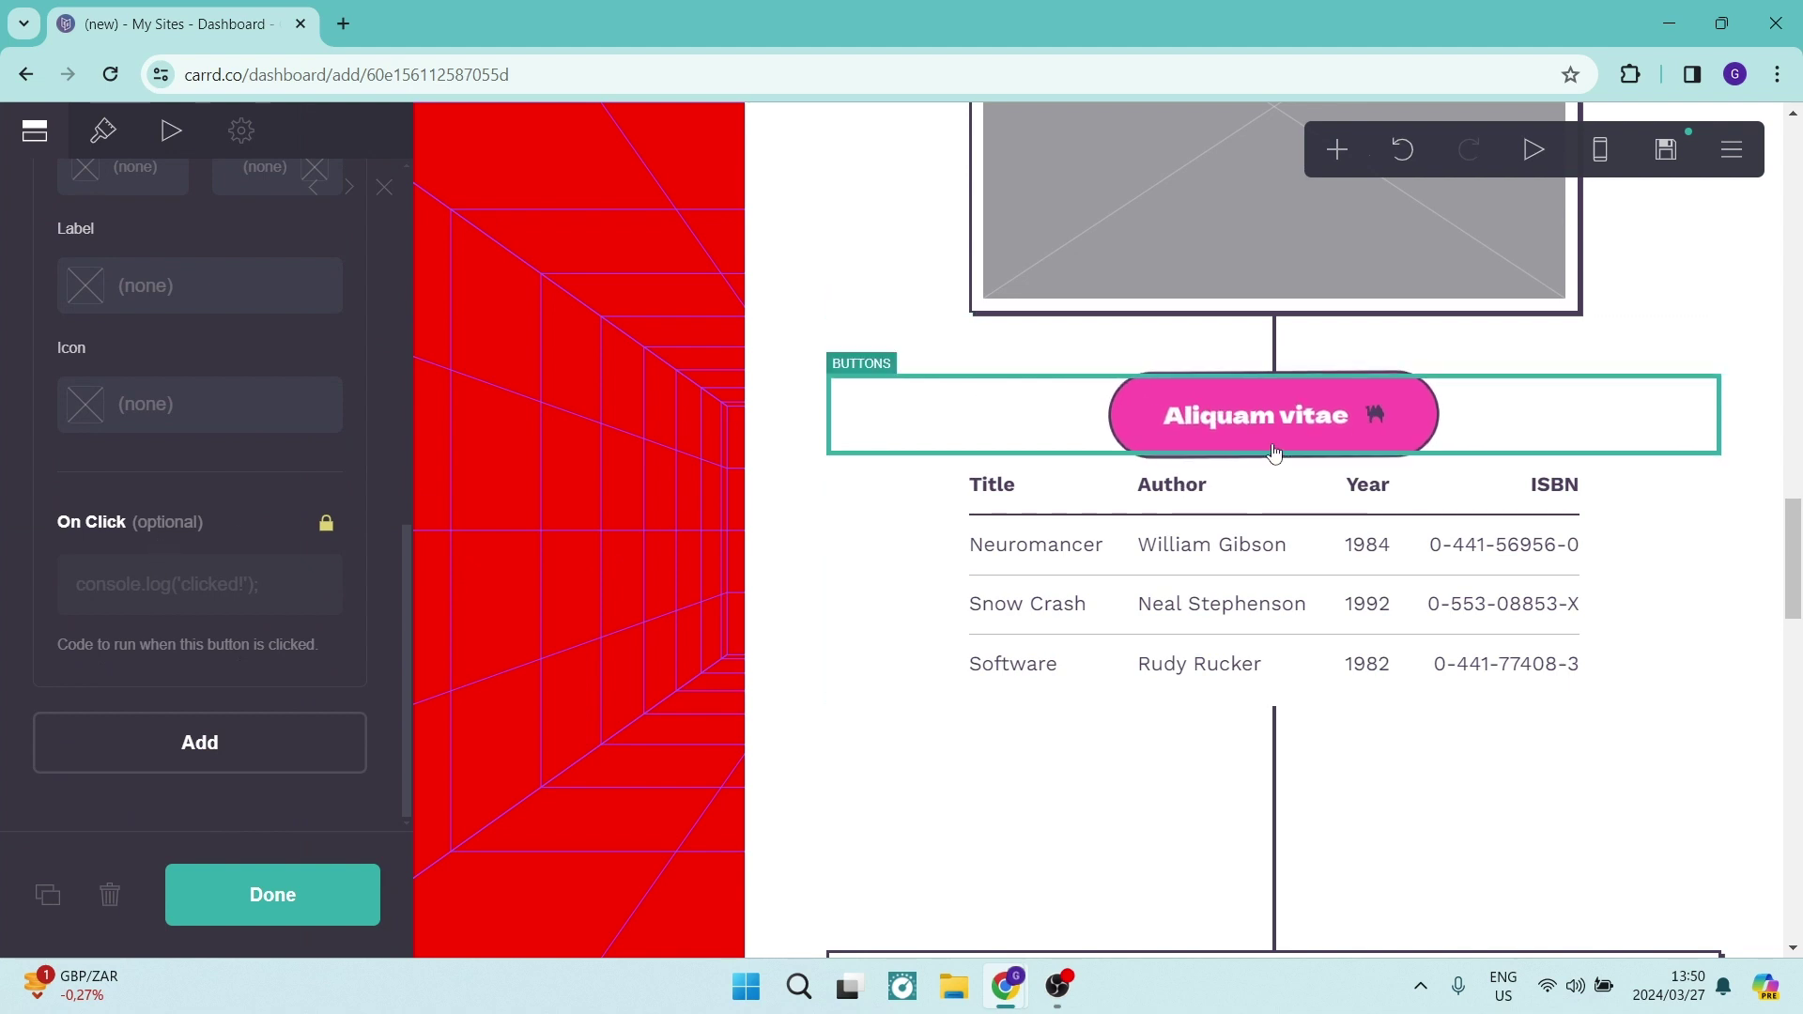
# - Close the button settings and bring up the Publish panel with empty Title and Description
pyautogui.click(381, 188)
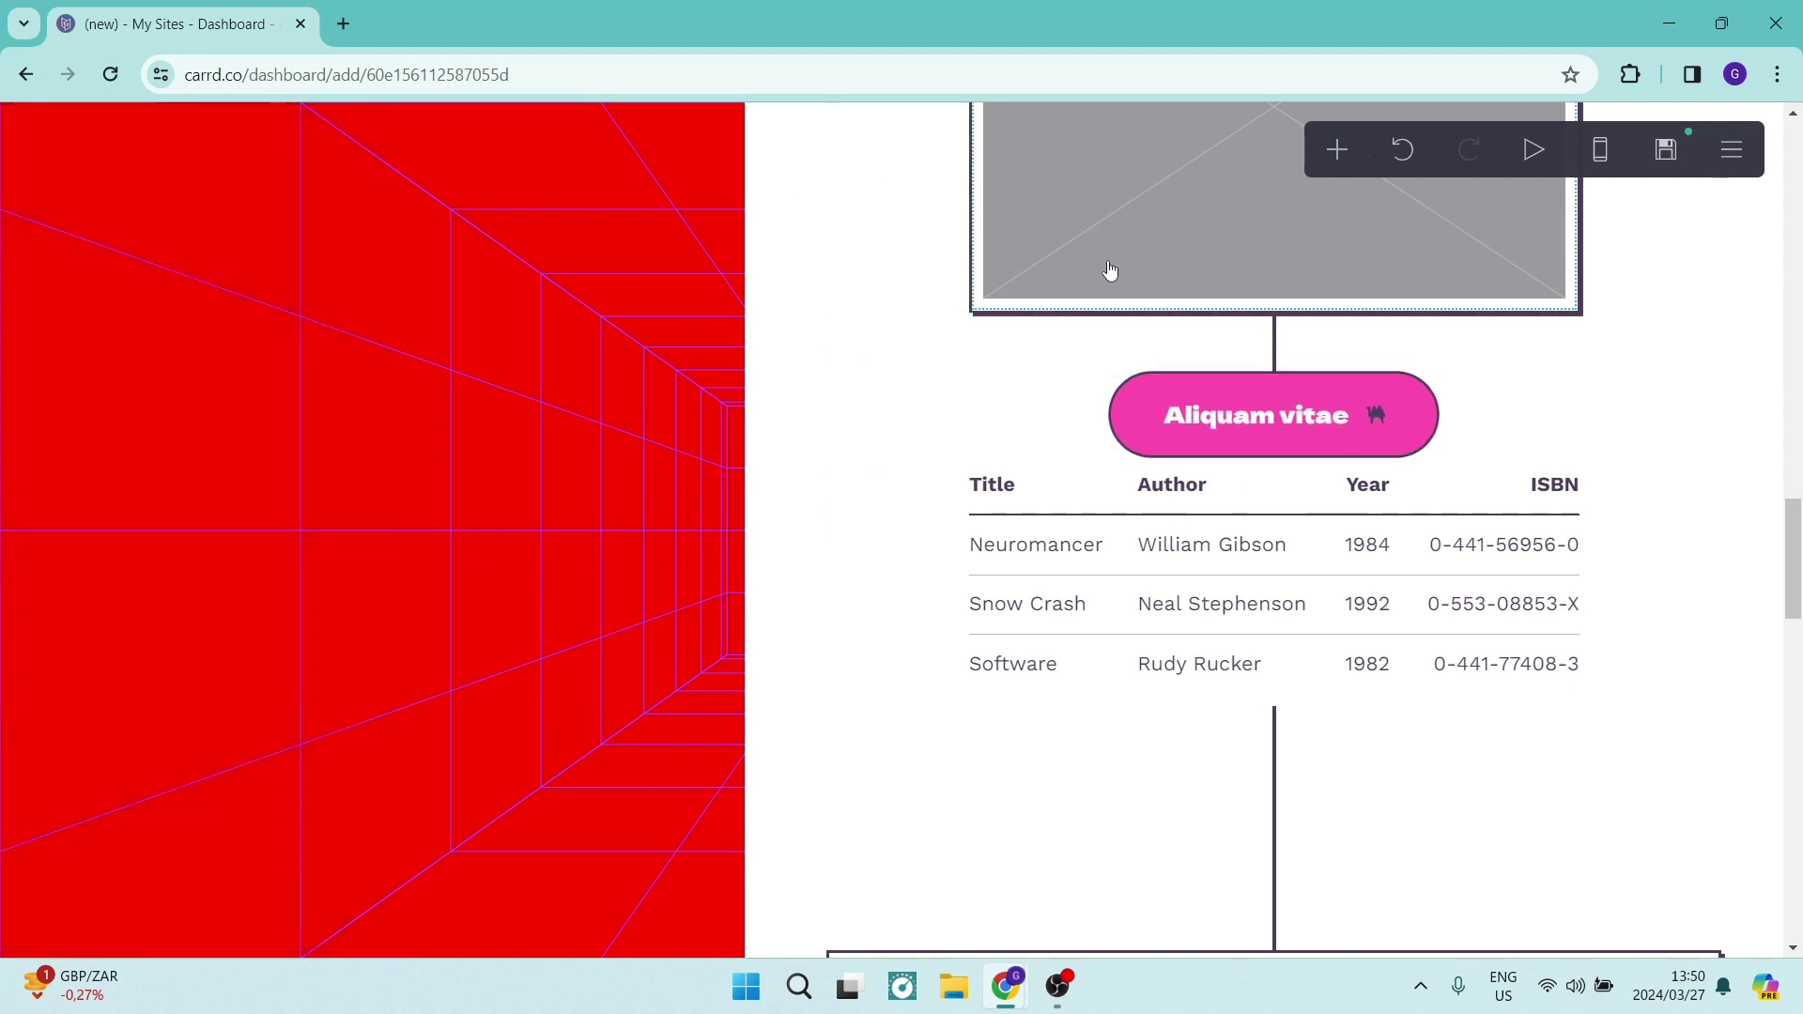
pyautogui.click(1667, 150)
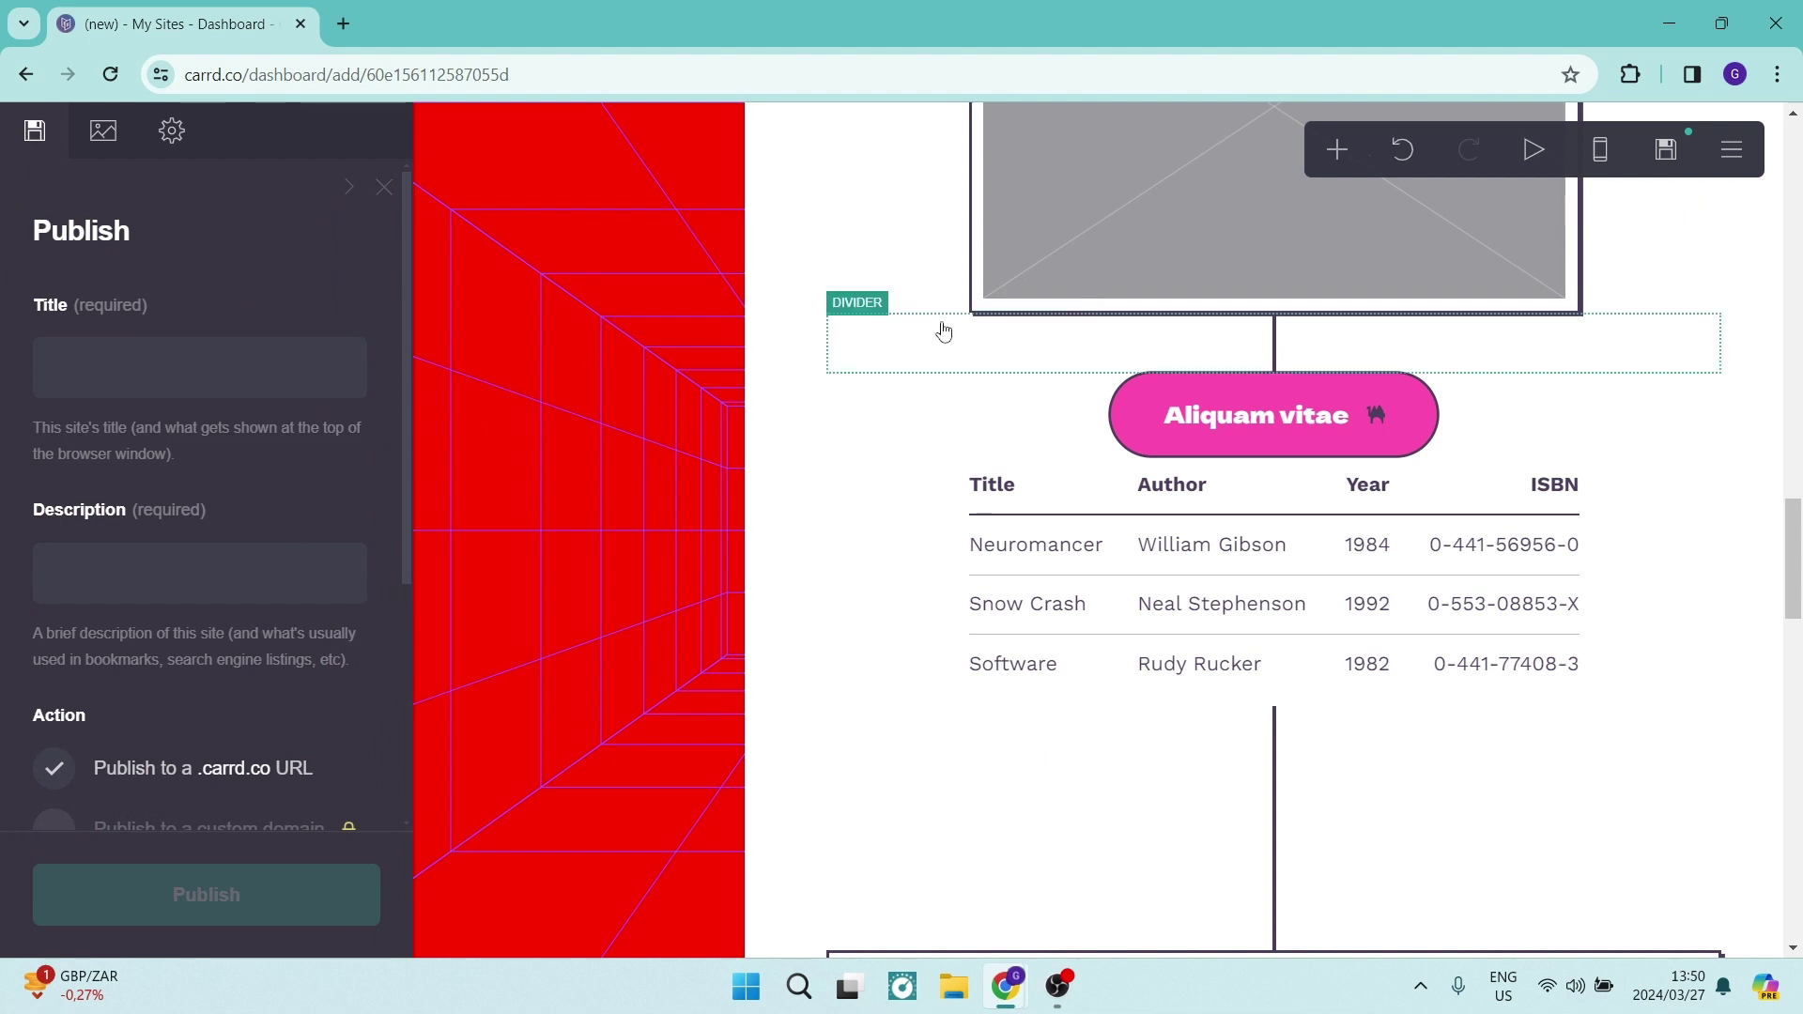
pyautogui.scroll(15, 835, 338)
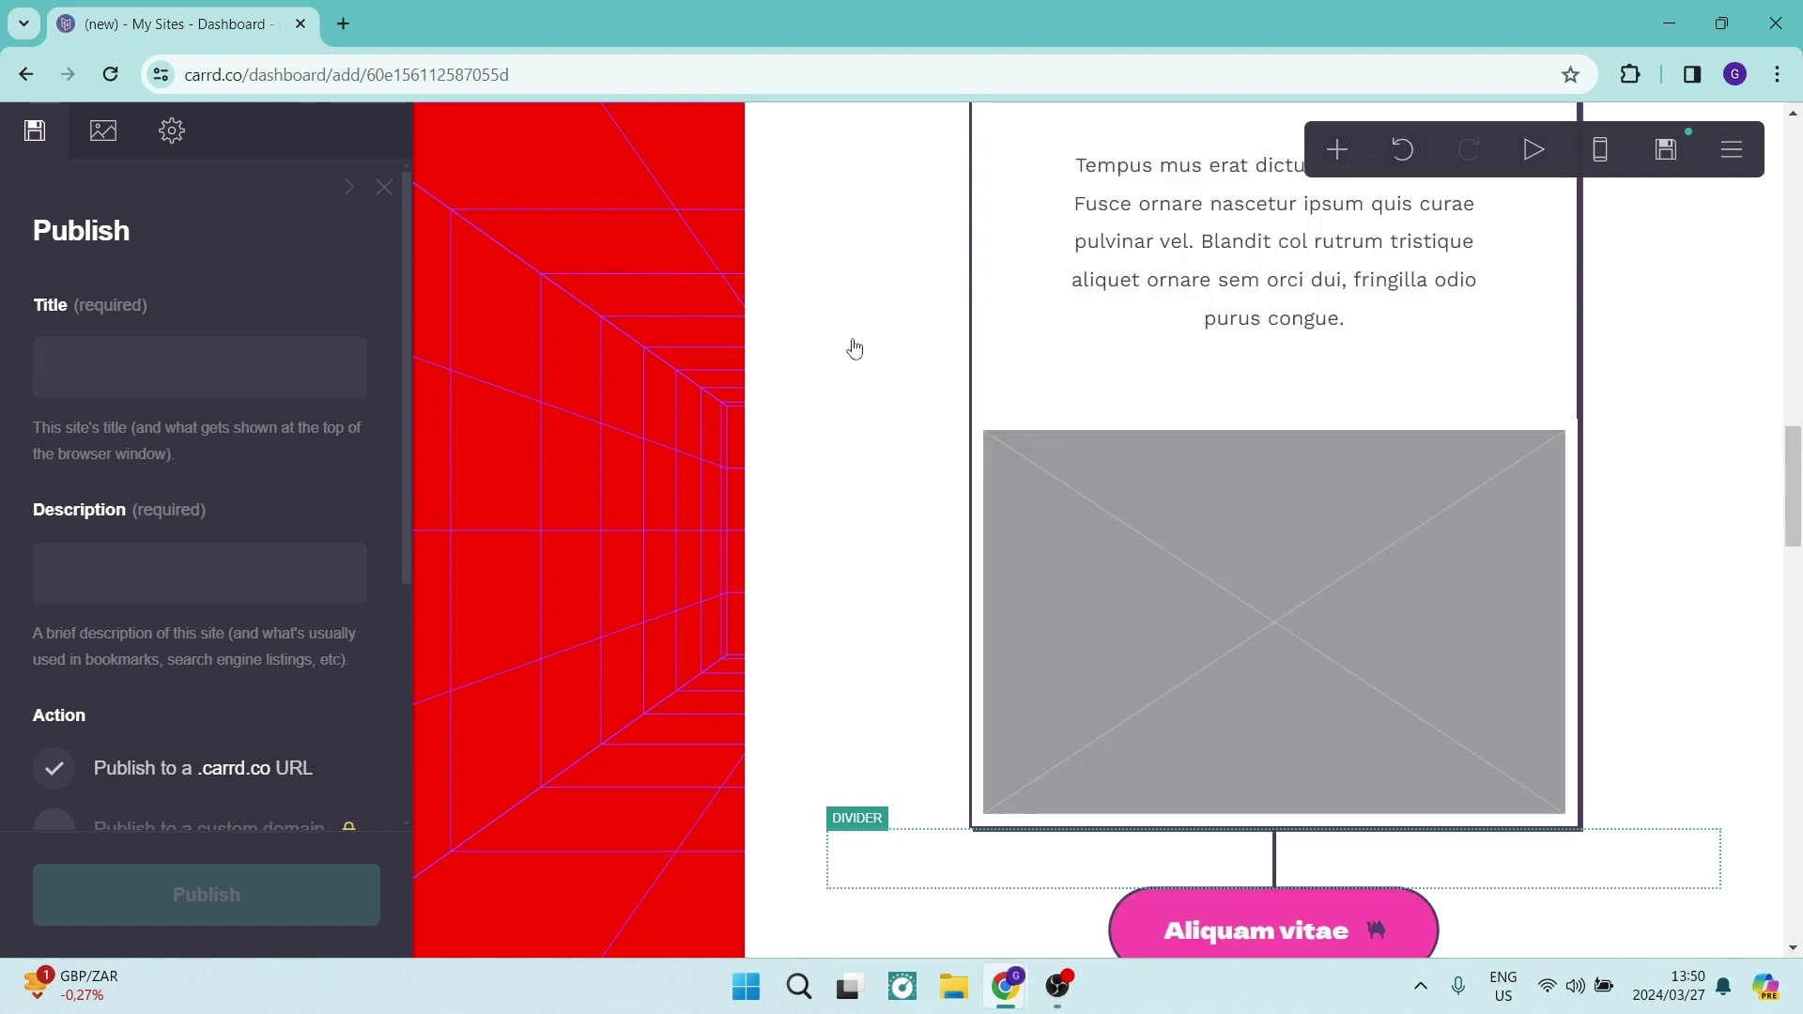